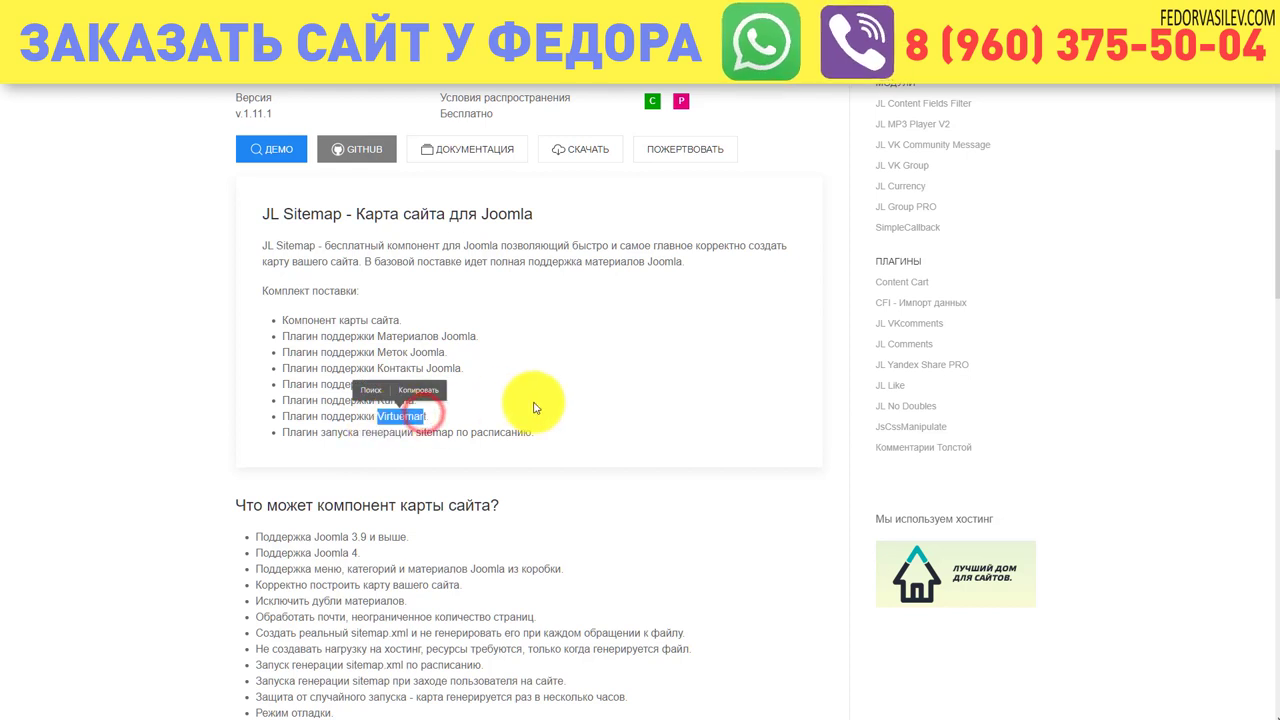
# Install the pkg_jlsitemap_v1.11.1_j3.9_j4.zip package on the Joomla site from the local extensions folder
pyautogui.scroll(3, 636, 497)
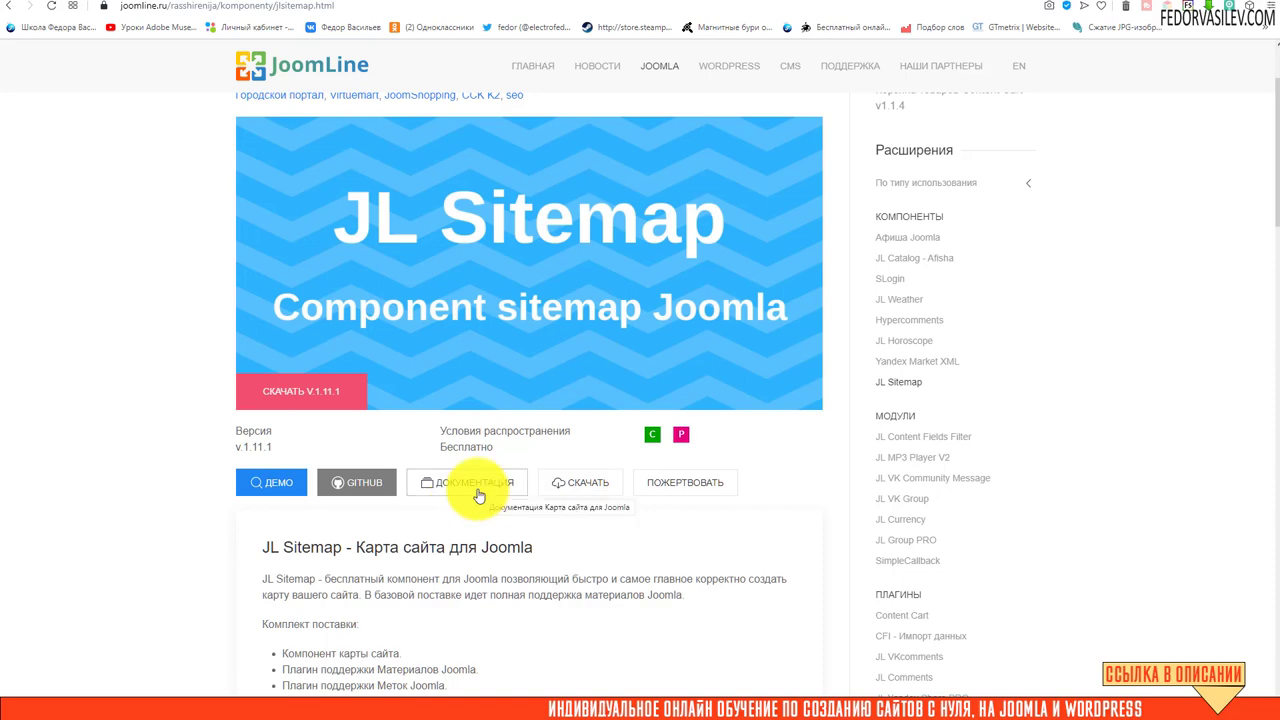
pyautogui.scroll(2, 414, 371)
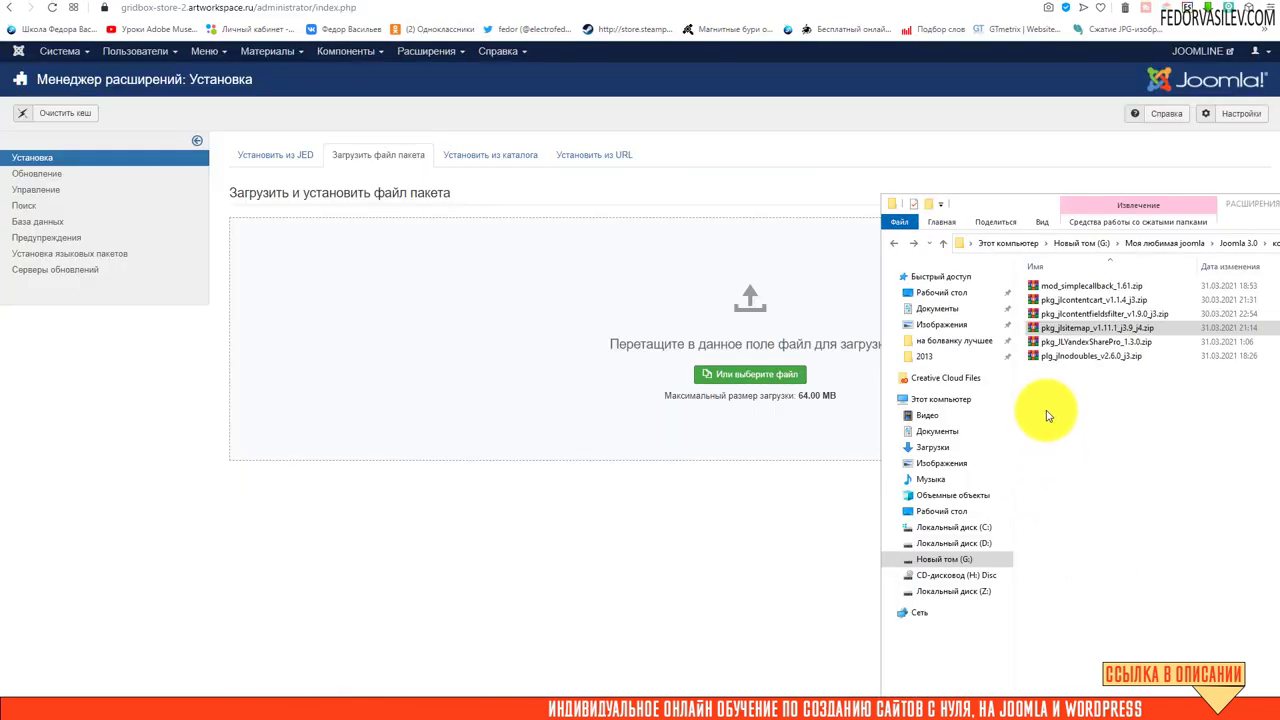
pyautogui.click(1094, 334)
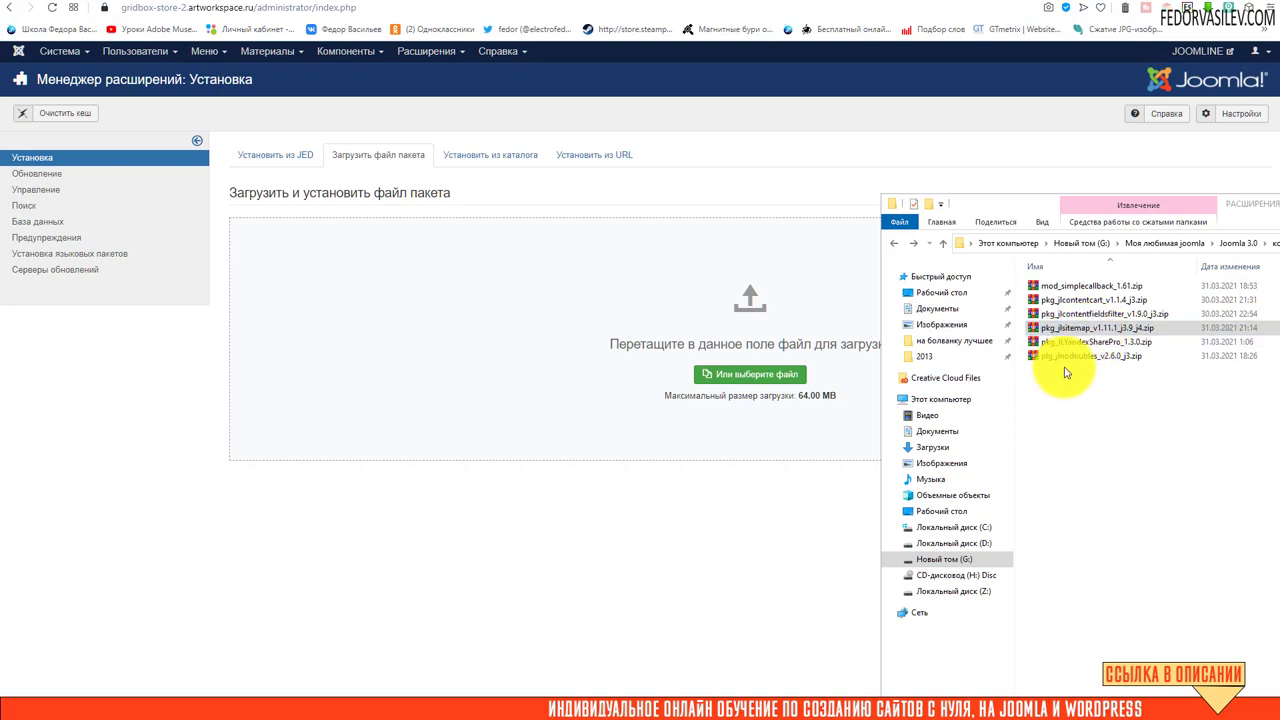
pyautogui.moveTo(1074, 330); pyautogui.dragTo(420, 314)
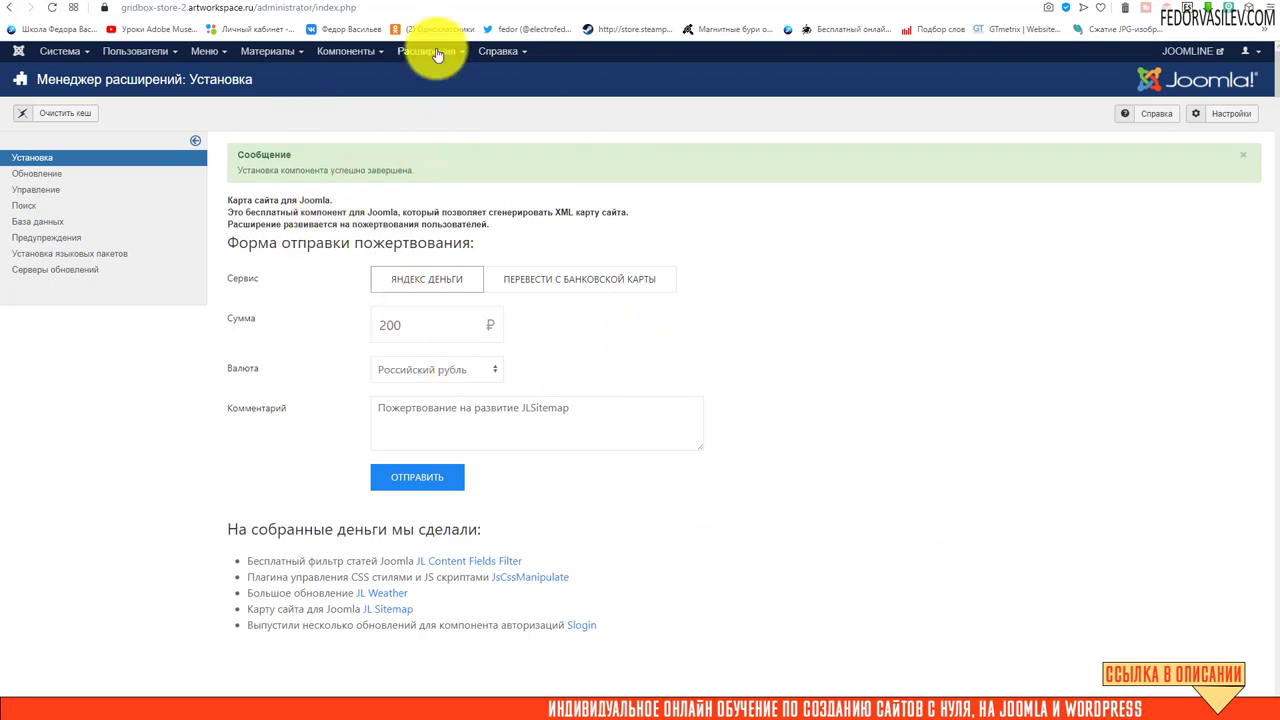
# Enable the "JLSitemap - Материалы" plugin in the Joomla plugin manager
pyautogui.click(361, 63)
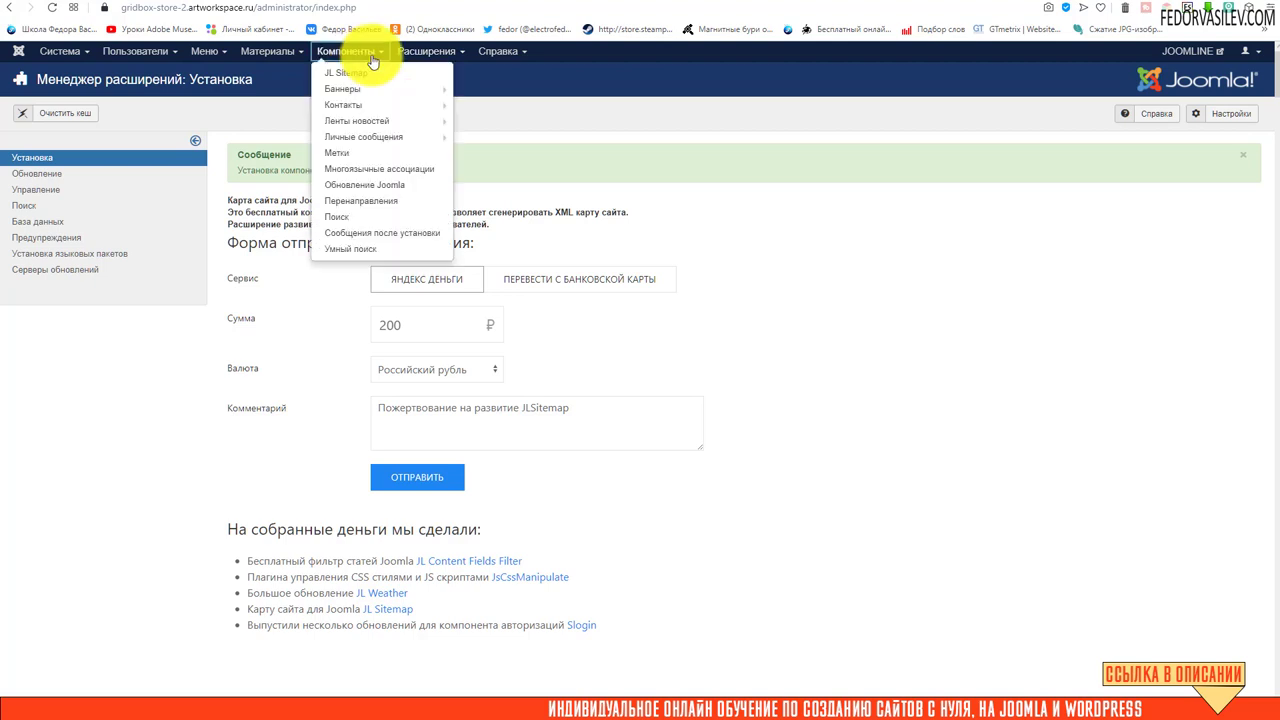
pyautogui.click(405, 51)
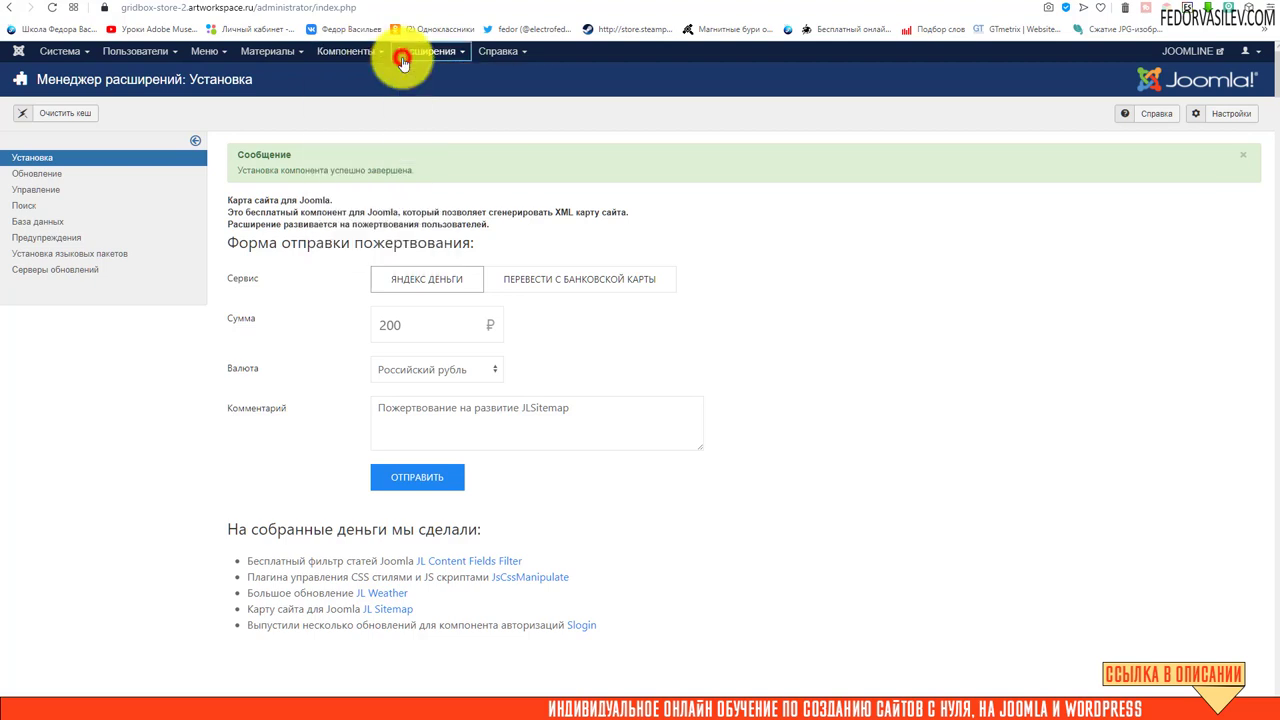
pyautogui.click(416, 125)
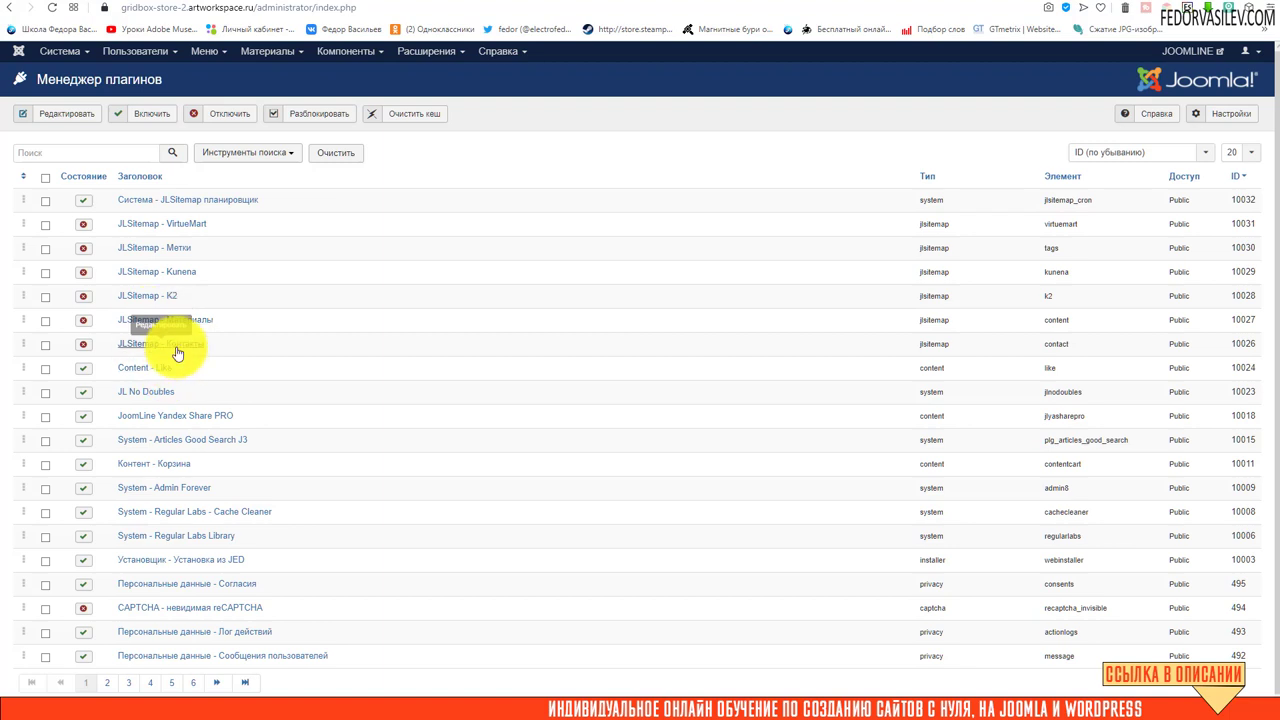
pyautogui.click(83, 320)
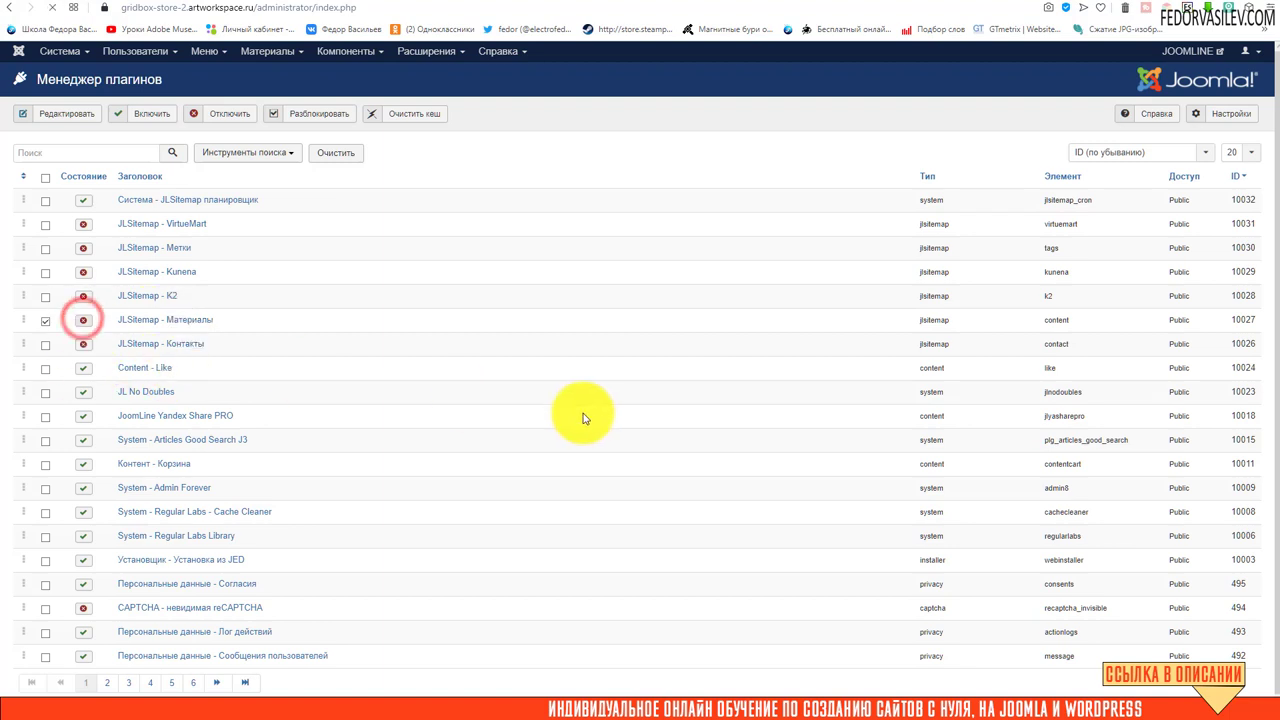
# Review the article and category sitemap settings of the "JLSitemap - Материалы" plugin, and close it without changes
pyautogui.click(139, 385)
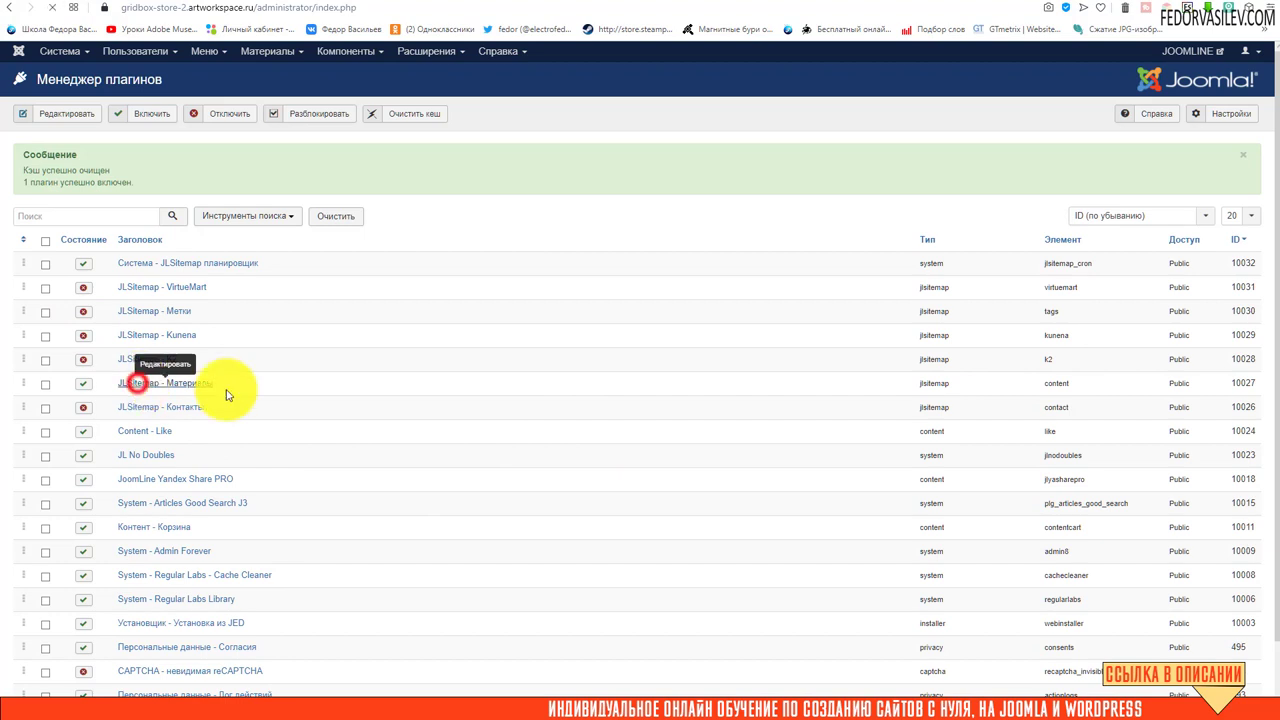
pyautogui.click(72, 160)
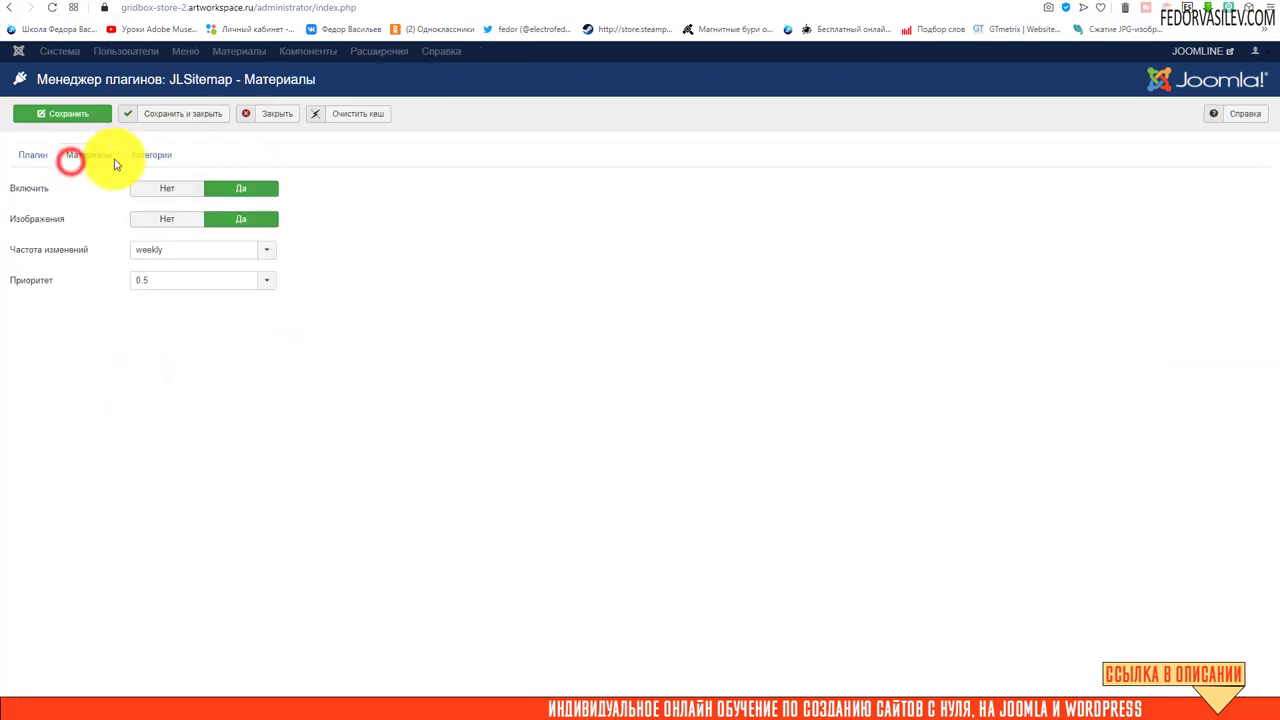
pyautogui.click(31, 157)
pyautogui.click(100, 158)
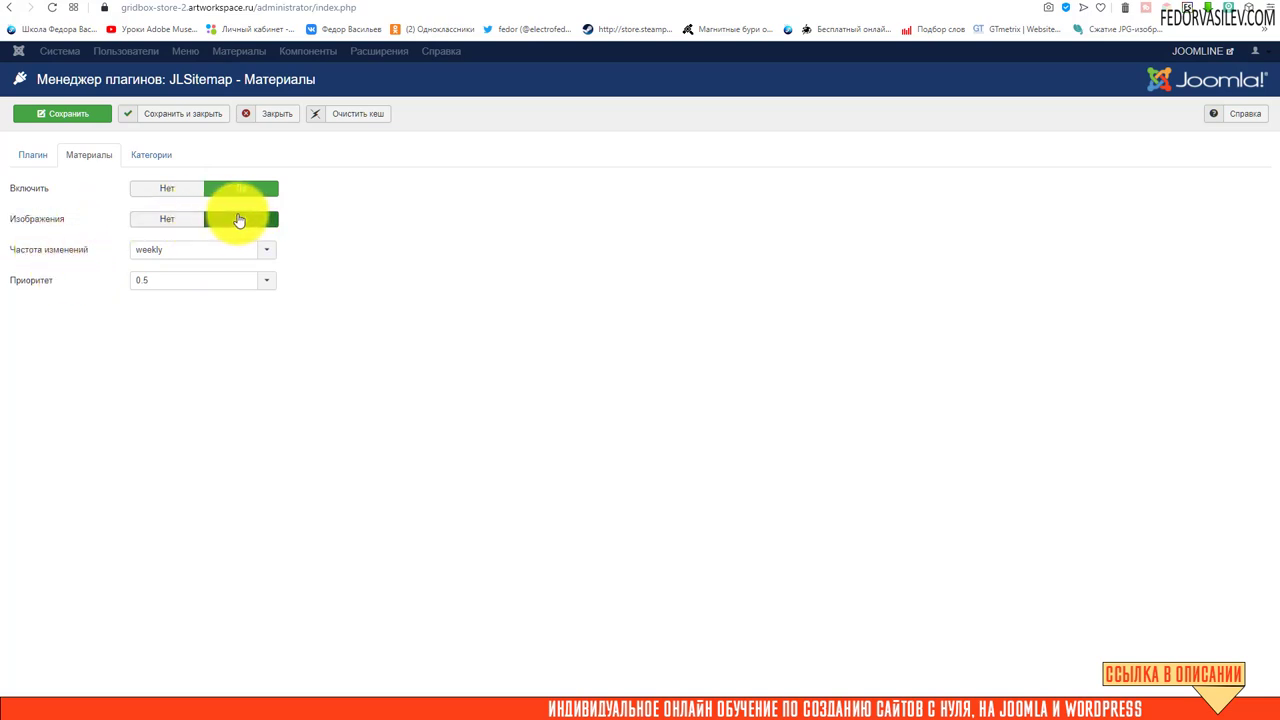
pyautogui.click(157, 155)
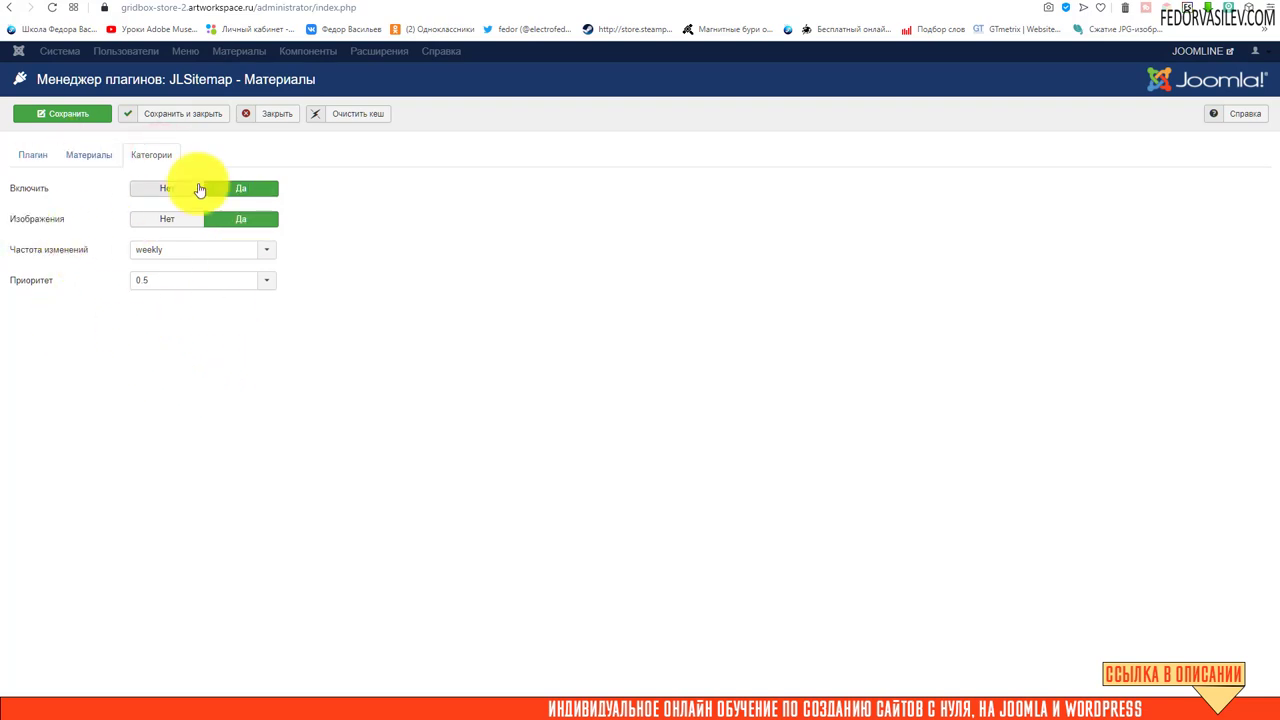
pyautogui.click(277, 113)
# Look through the site's content categories and its list of articles
pyautogui.click(255, 51)
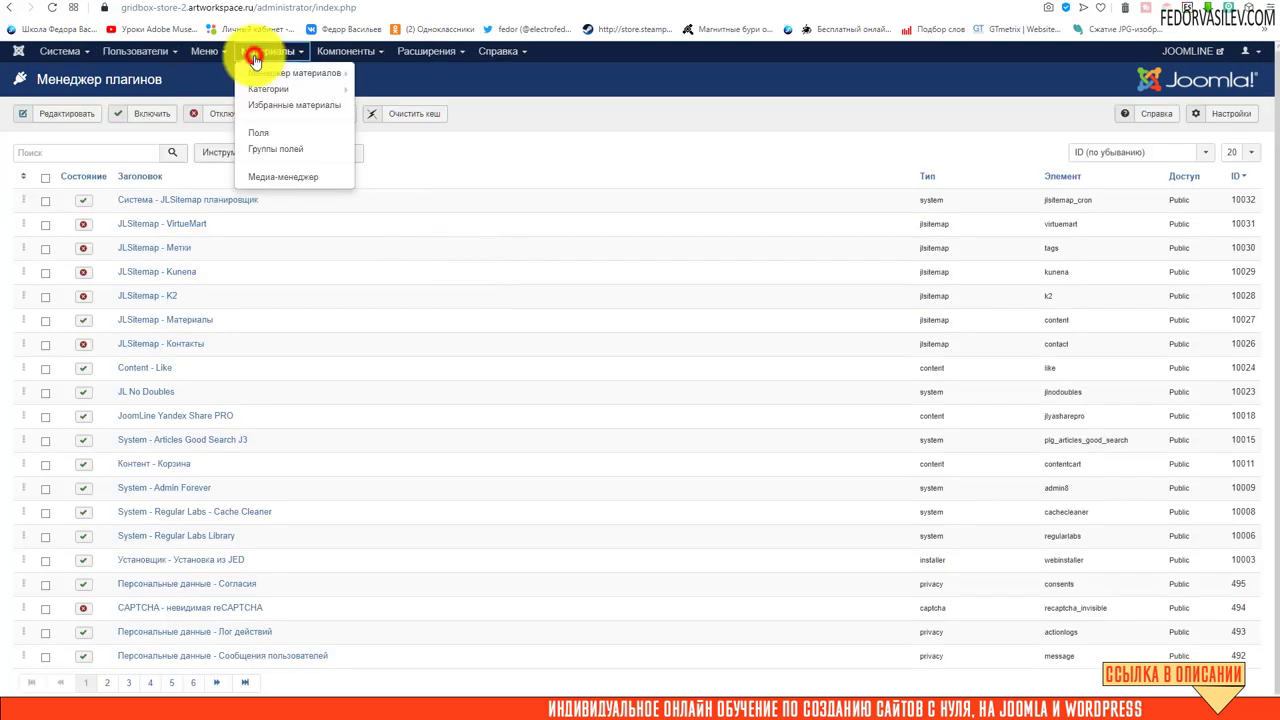
pyautogui.click(278, 90)
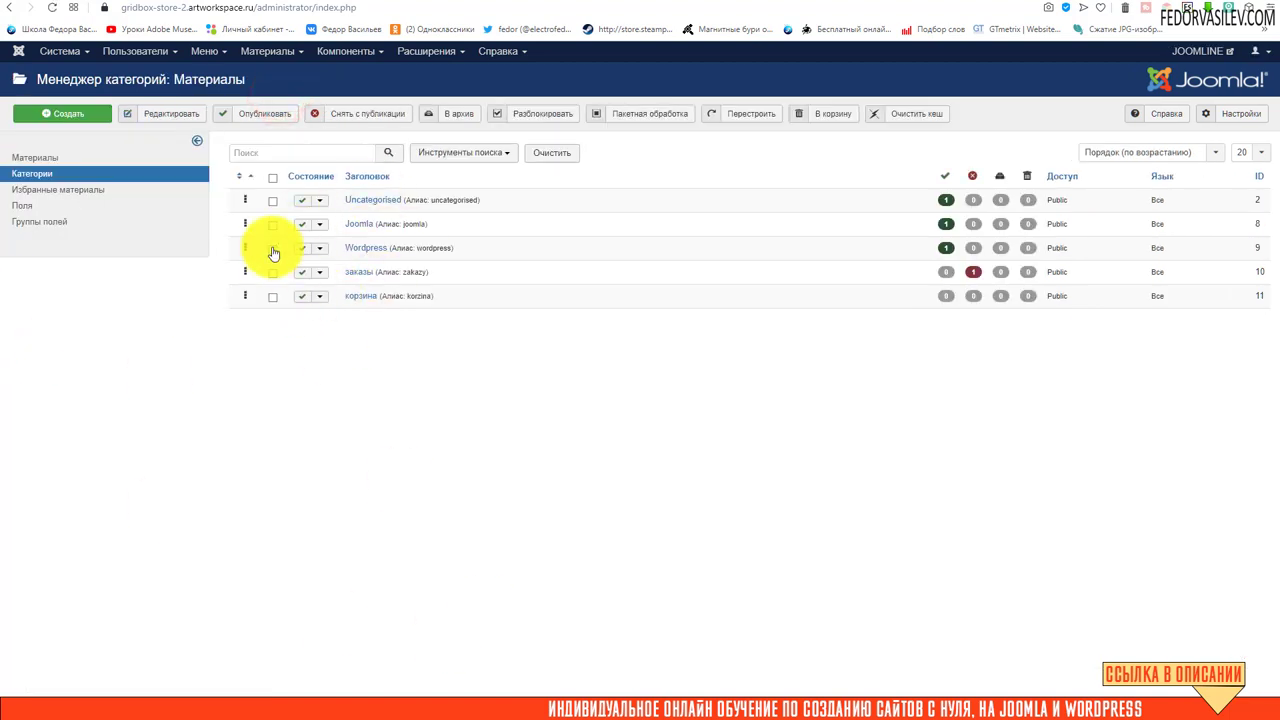
pyautogui.click(38, 160)
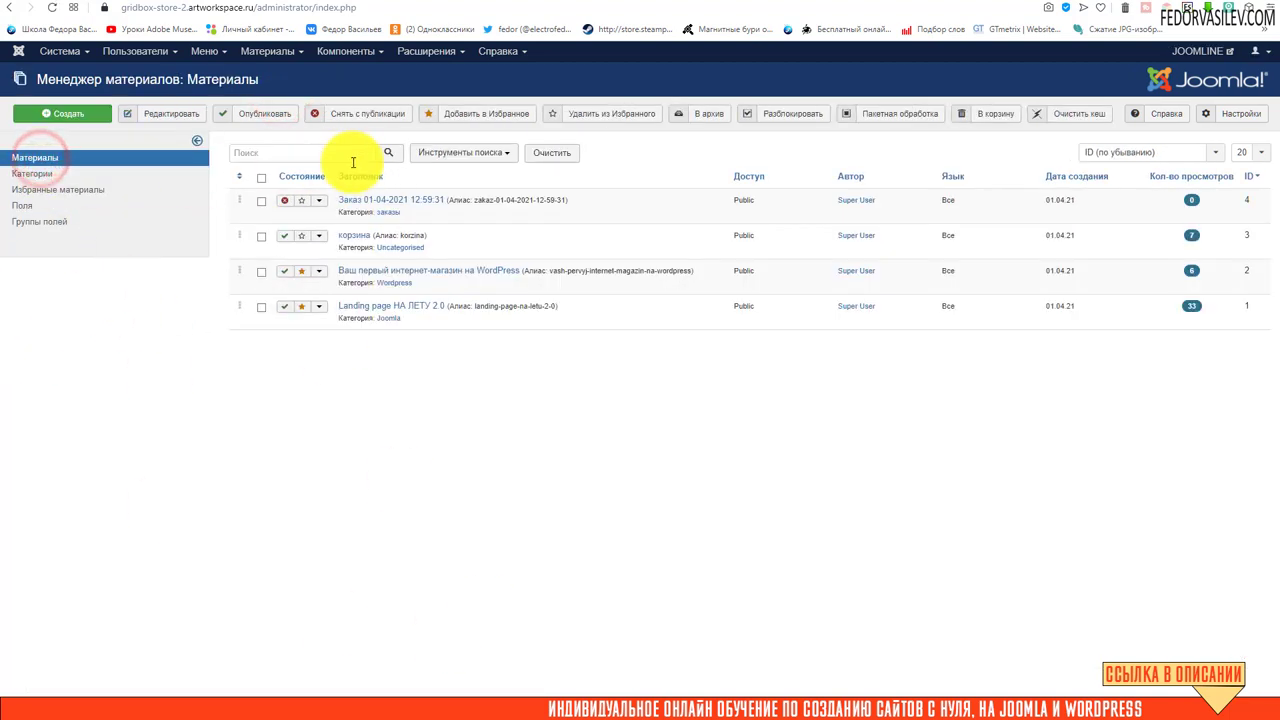
# Generate the site map in the JL Sitemap component
pyautogui.click(340, 51)
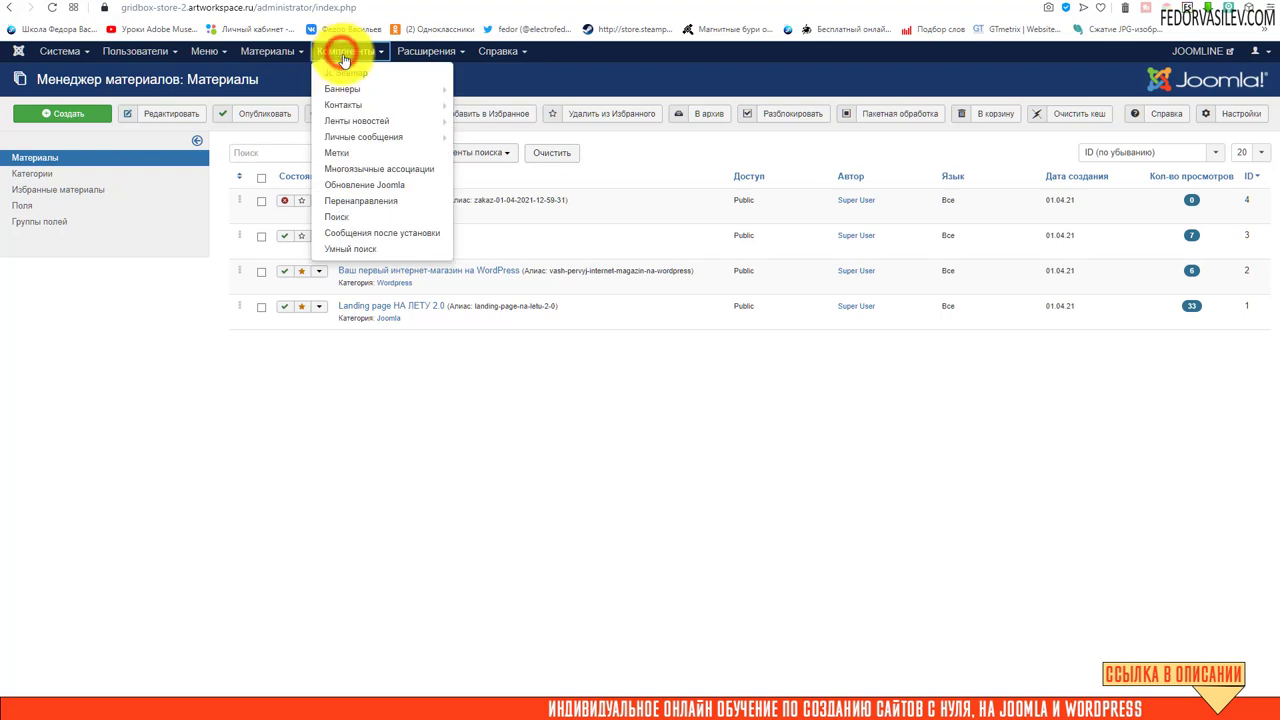
pyautogui.click(368, 78)
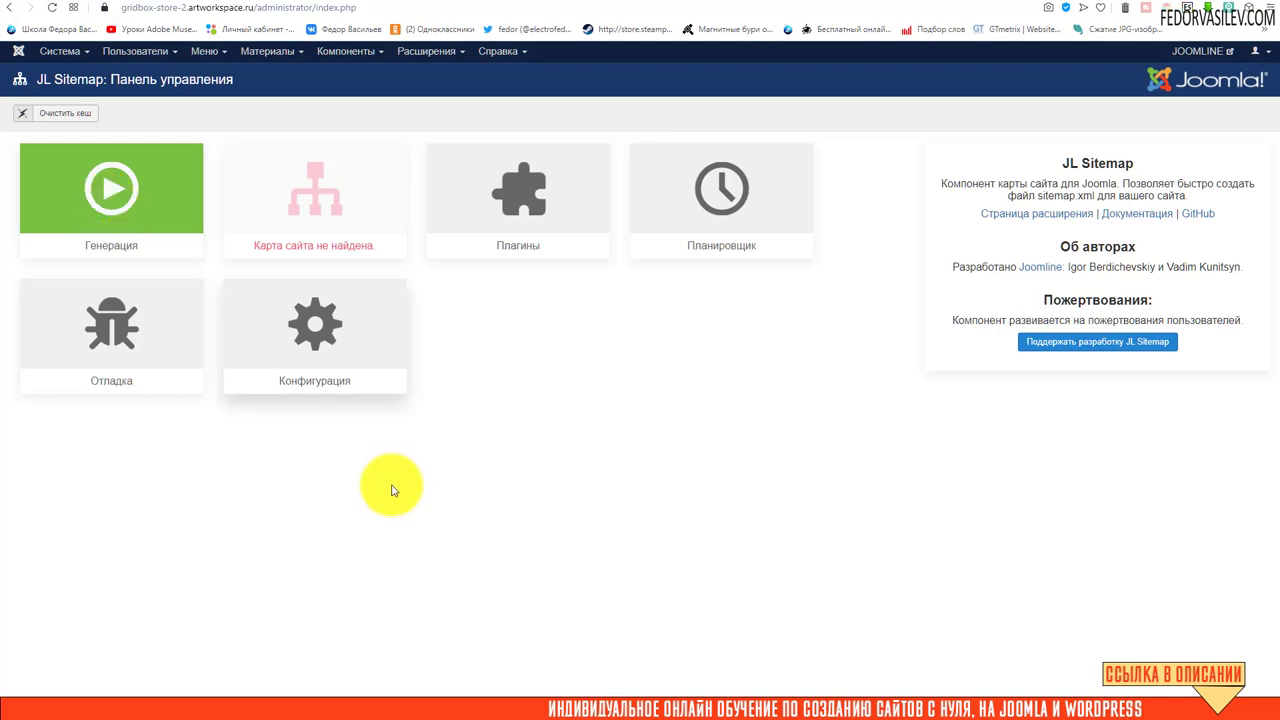
pyautogui.click(123, 221)
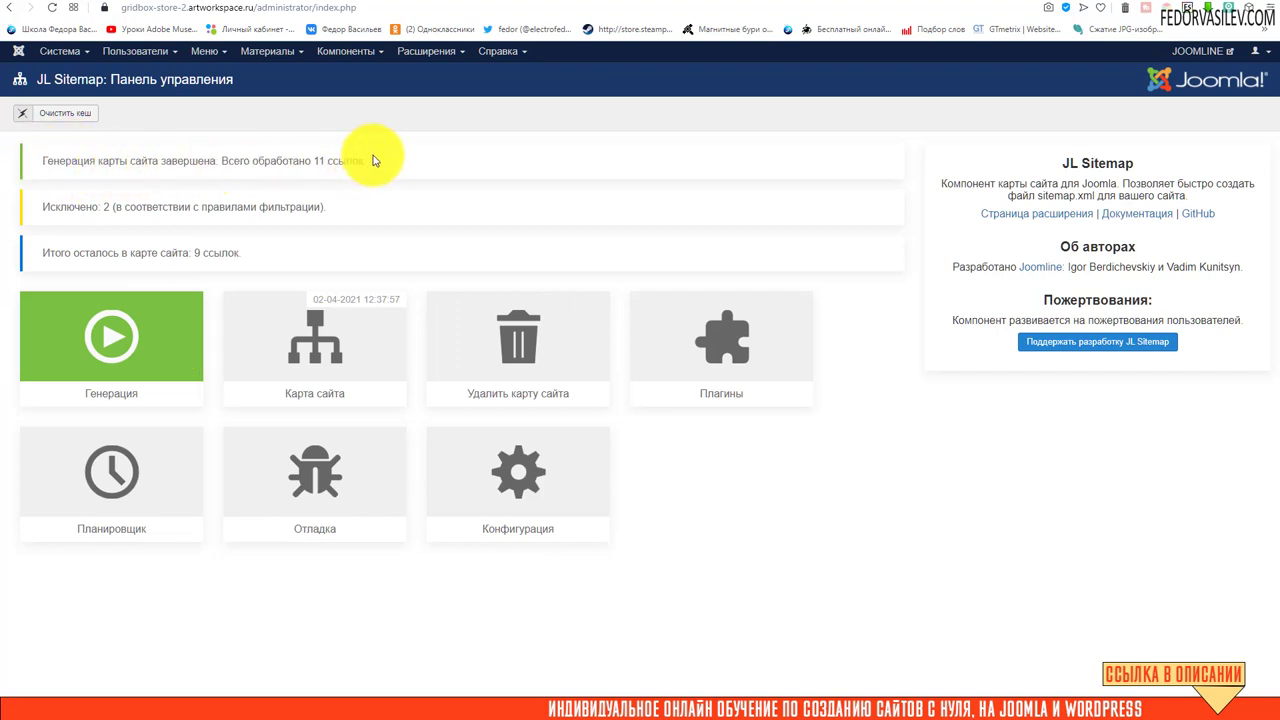
# Read the generation summary for the processed, excluded and remaining links
pyautogui.moveTo(366, 161); pyautogui.dragTo(240, 160)
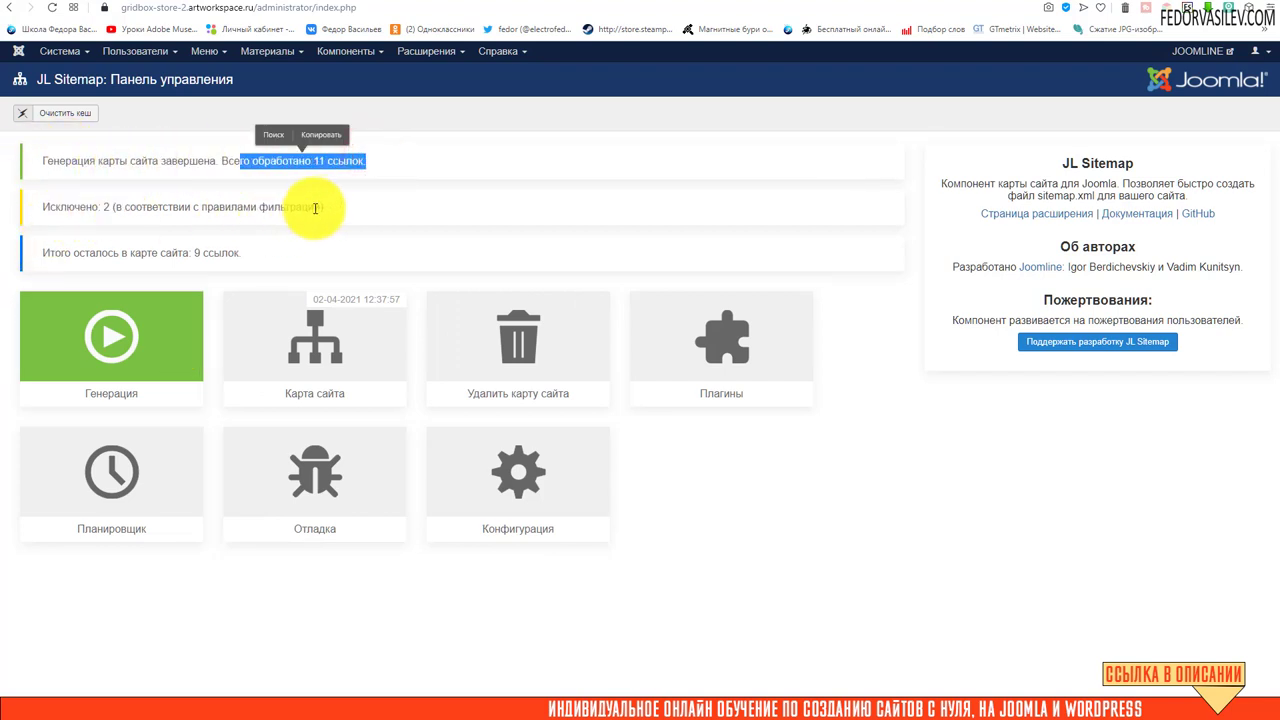
pyautogui.moveTo(327, 207); pyautogui.dragTo(62, 224)
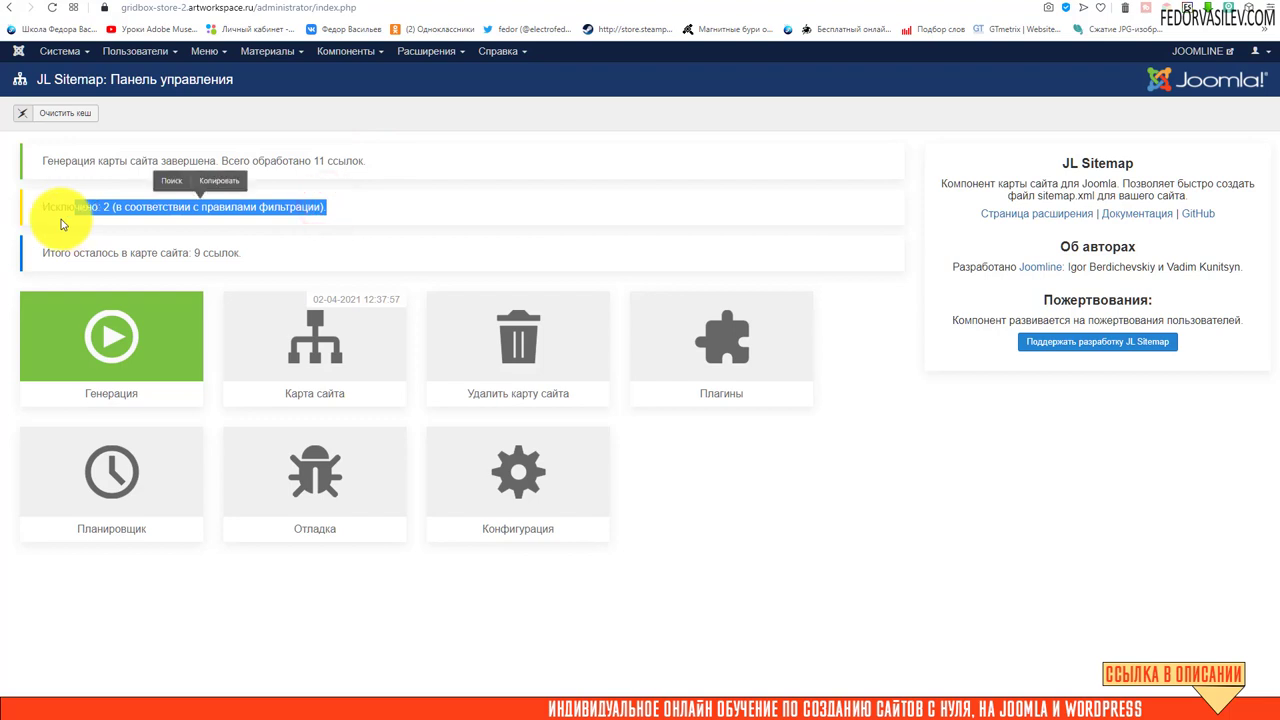
pyautogui.moveTo(335, 205); pyautogui.dragTo(20, 247)
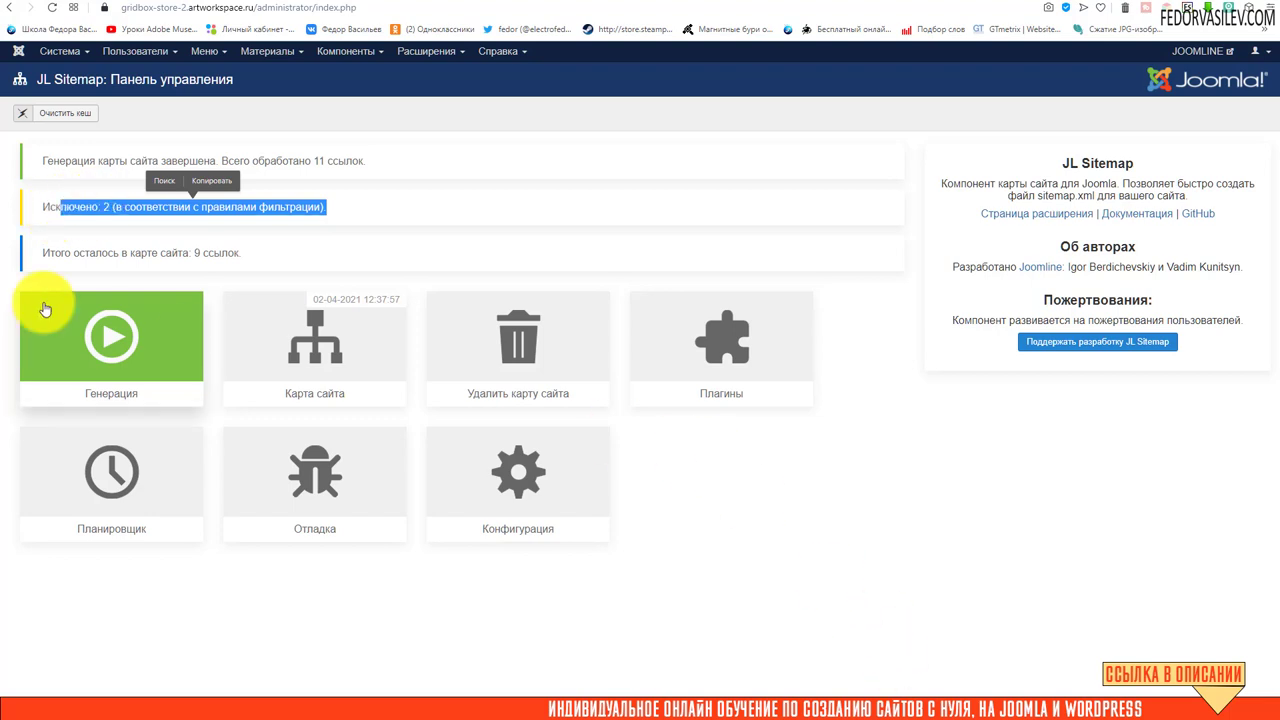
pyautogui.moveTo(62, 253); pyautogui.dragTo(172, 253)
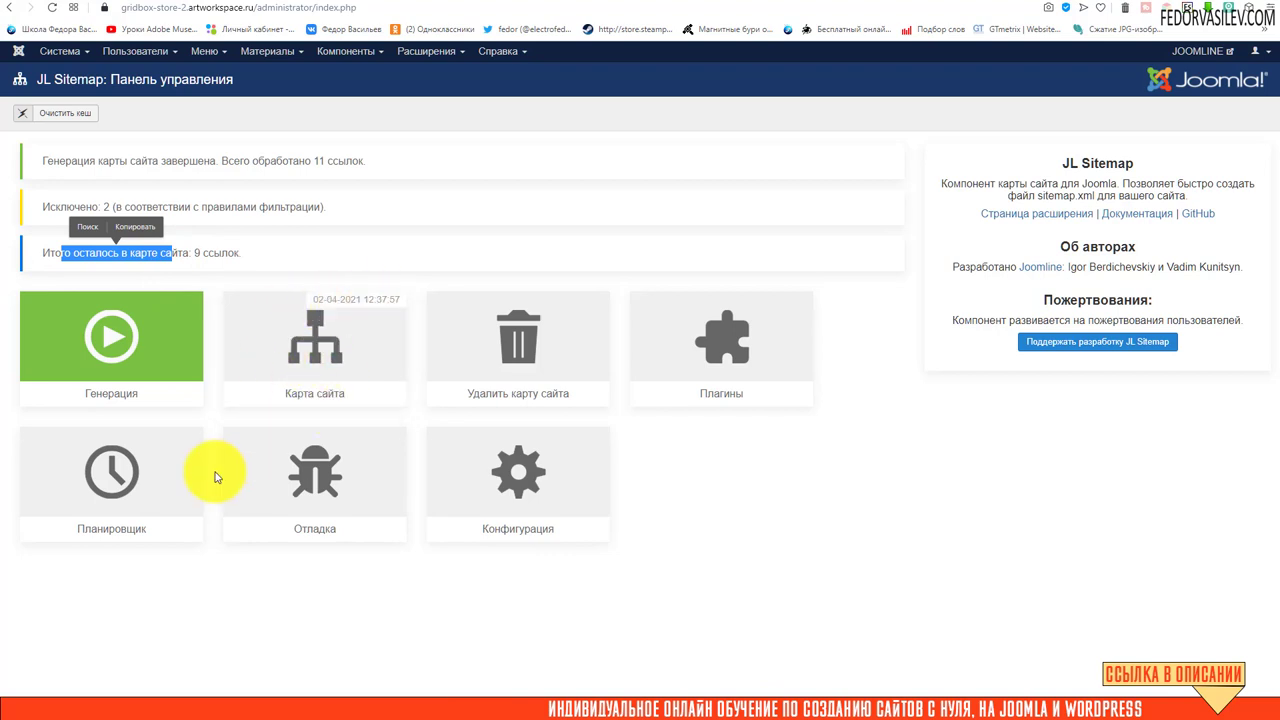
# View the generated site map page and highlight the /sitemap.xml part of its address
pyautogui.click(315, 340)
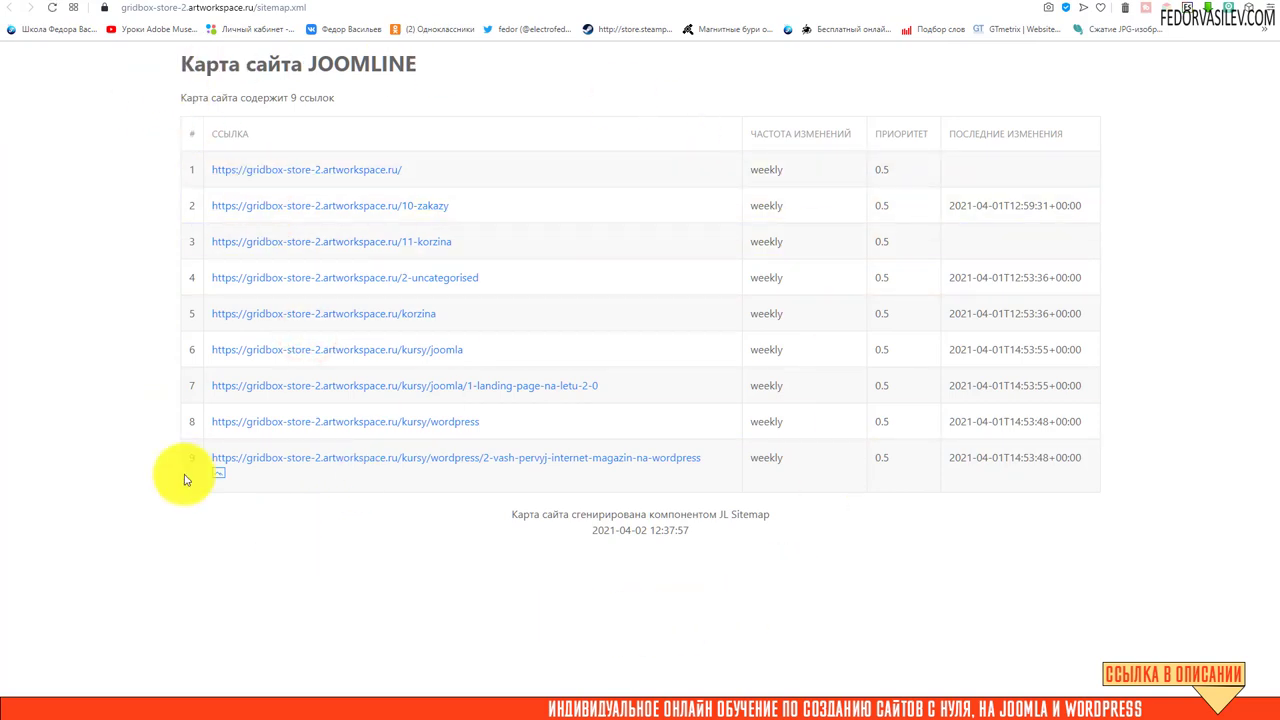
pyautogui.click(210, 8)
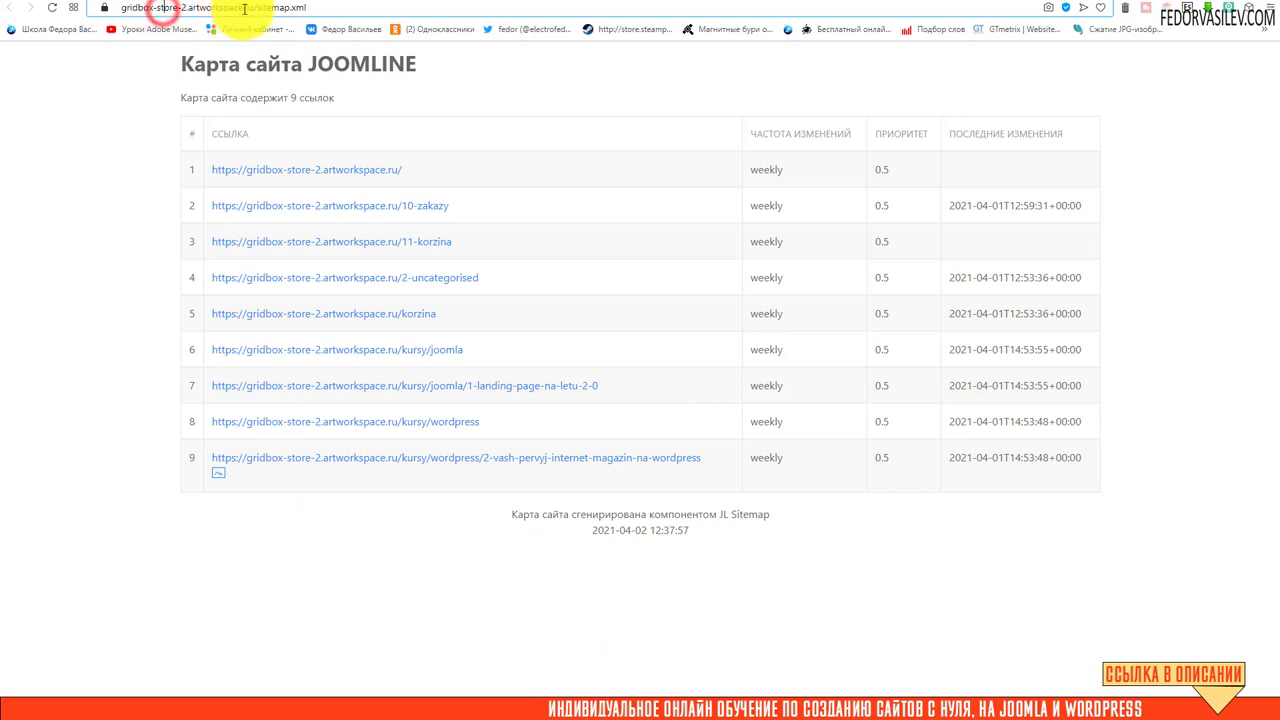
pyautogui.click(276, 7)
pyautogui.moveTo(310, 7); pyautogui.dragTo(252, 20)
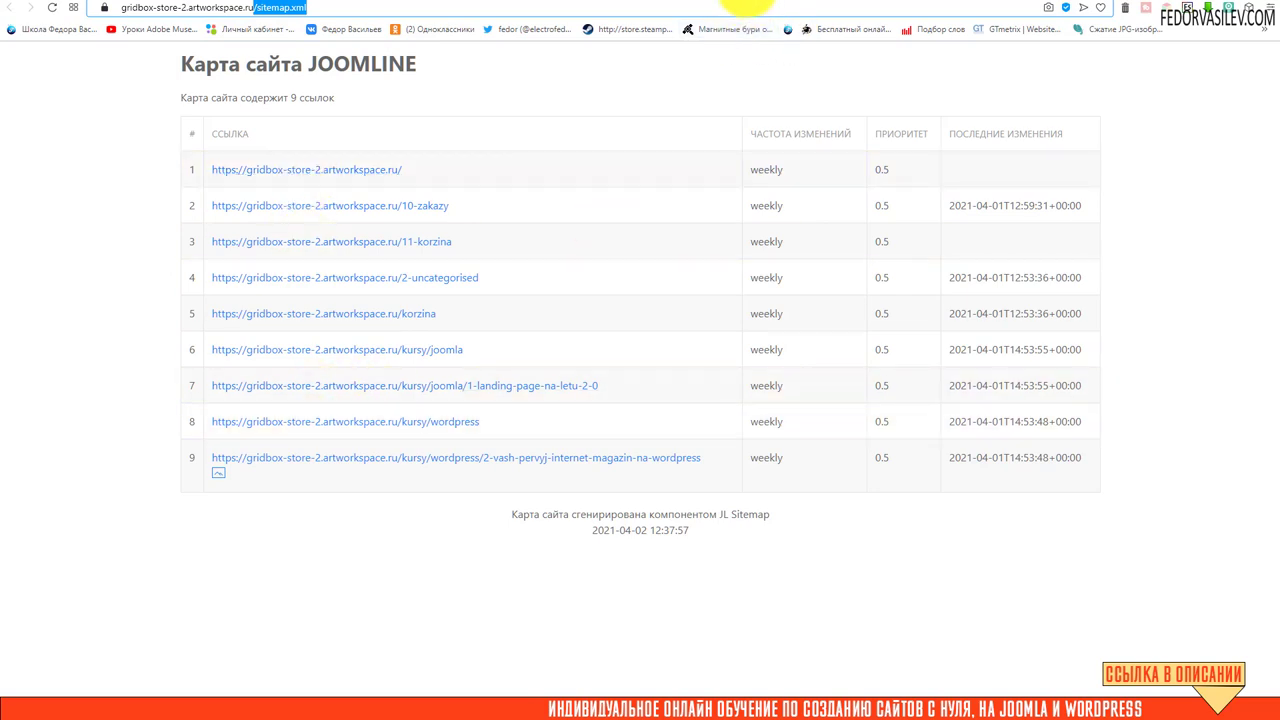
# Switch to the hosting file manager, reload it and check the gridbox-store-2.artworkspace.ru folder for sitemap.xml
pyautogui.click(735, 4)
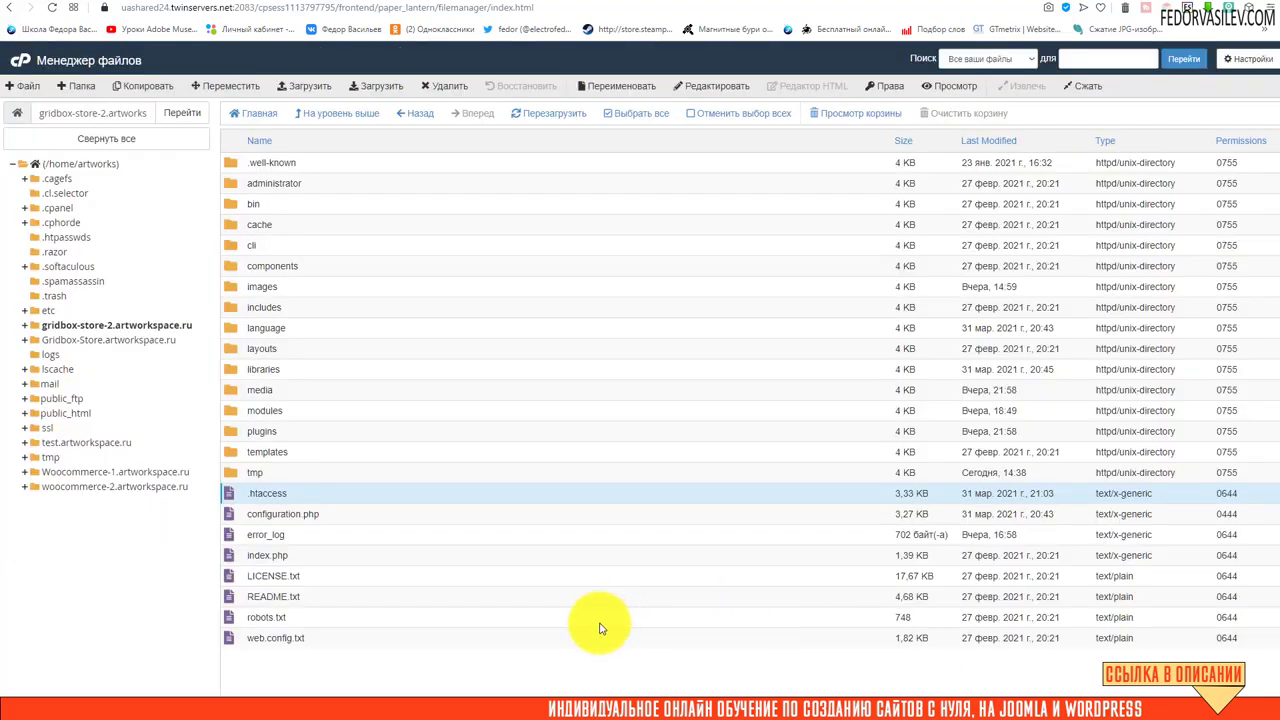
pyautogui.click(51, 8)
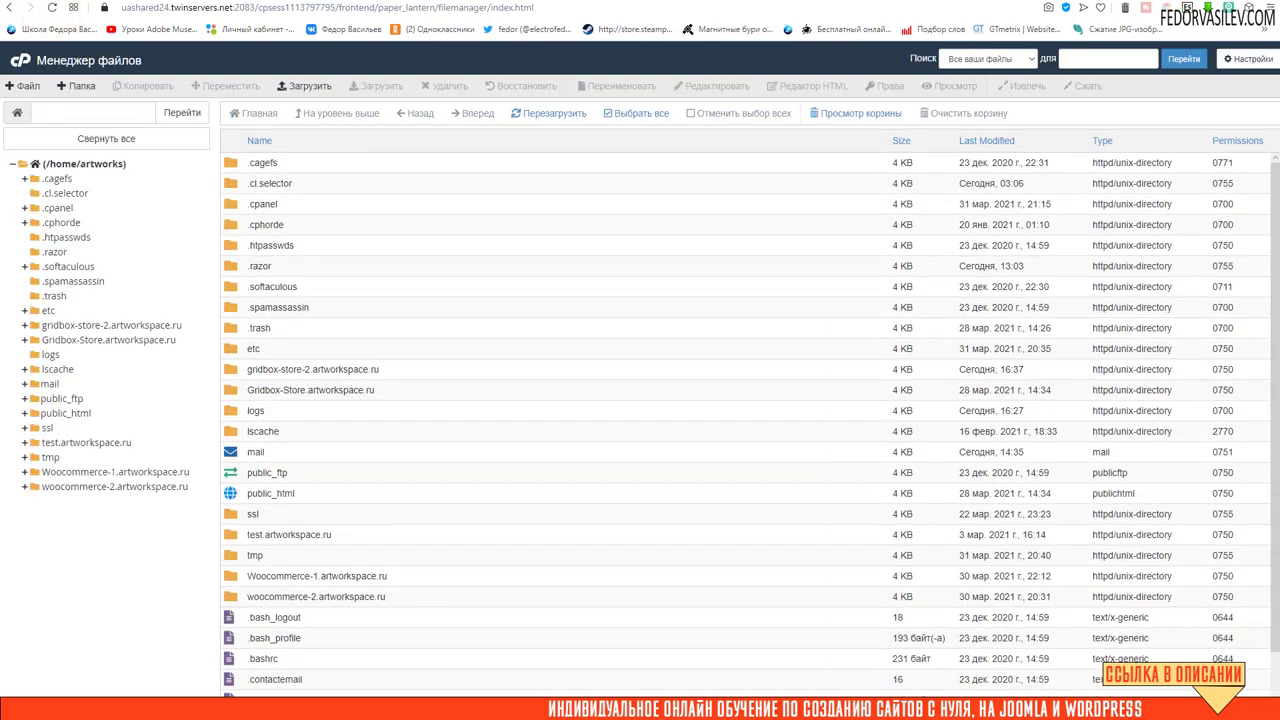
pyautogui.click(285, 658)
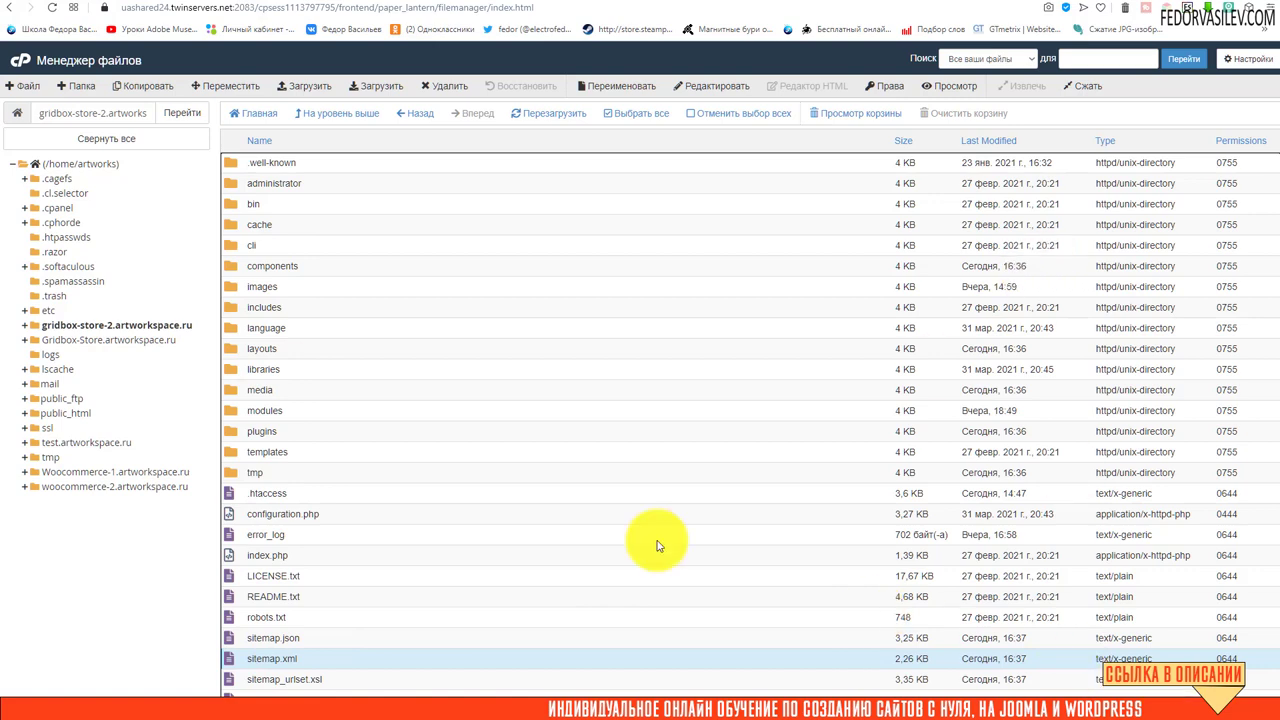
pyautogui.moveTo(229, 658); pyautogui.dragTo(1066, 12)
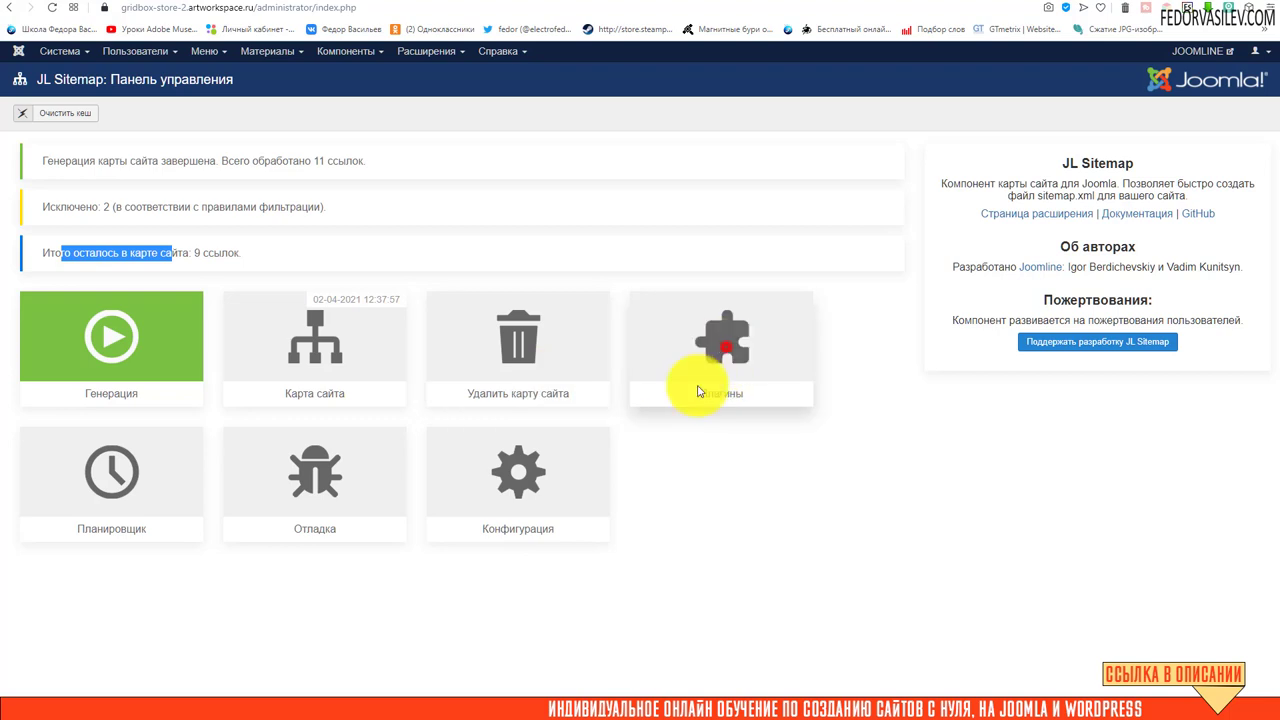
# Show the JL Sitemap plugins from the component's control panel and mark the VirtueMart, Kunena and K2 ones
pyautogui.click(726, 346)
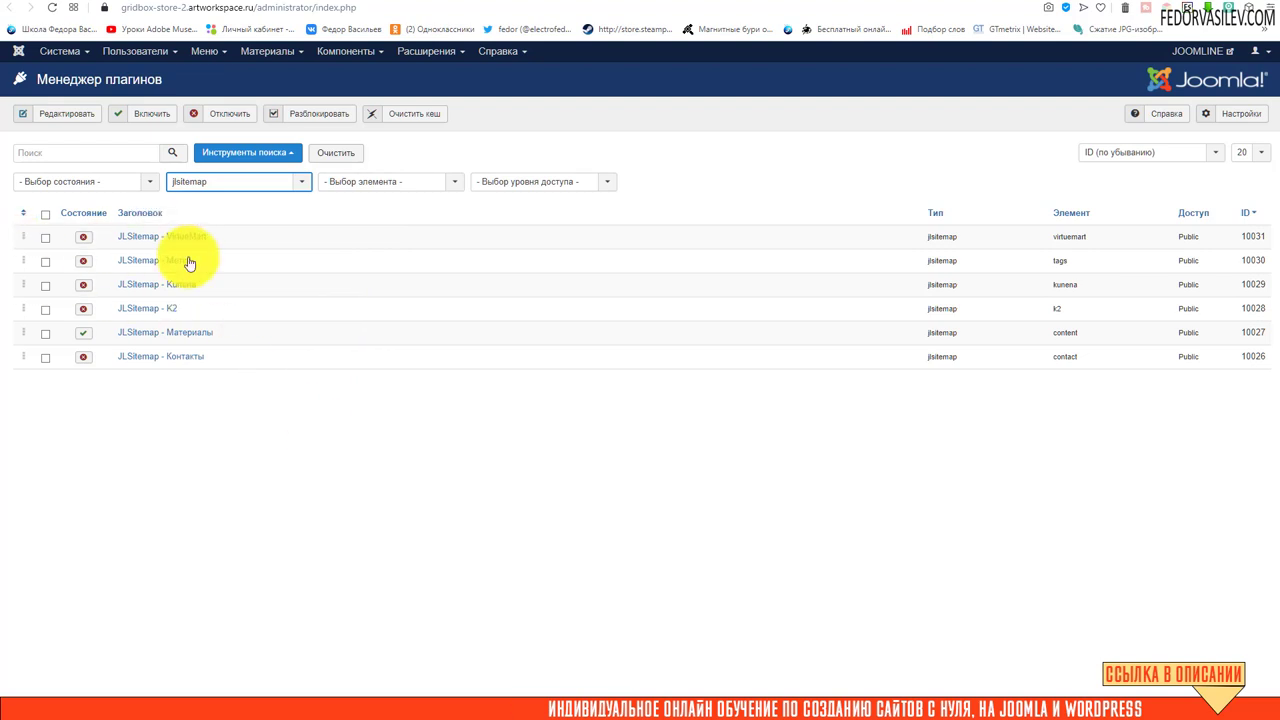
pyautogui.click(45, 238)
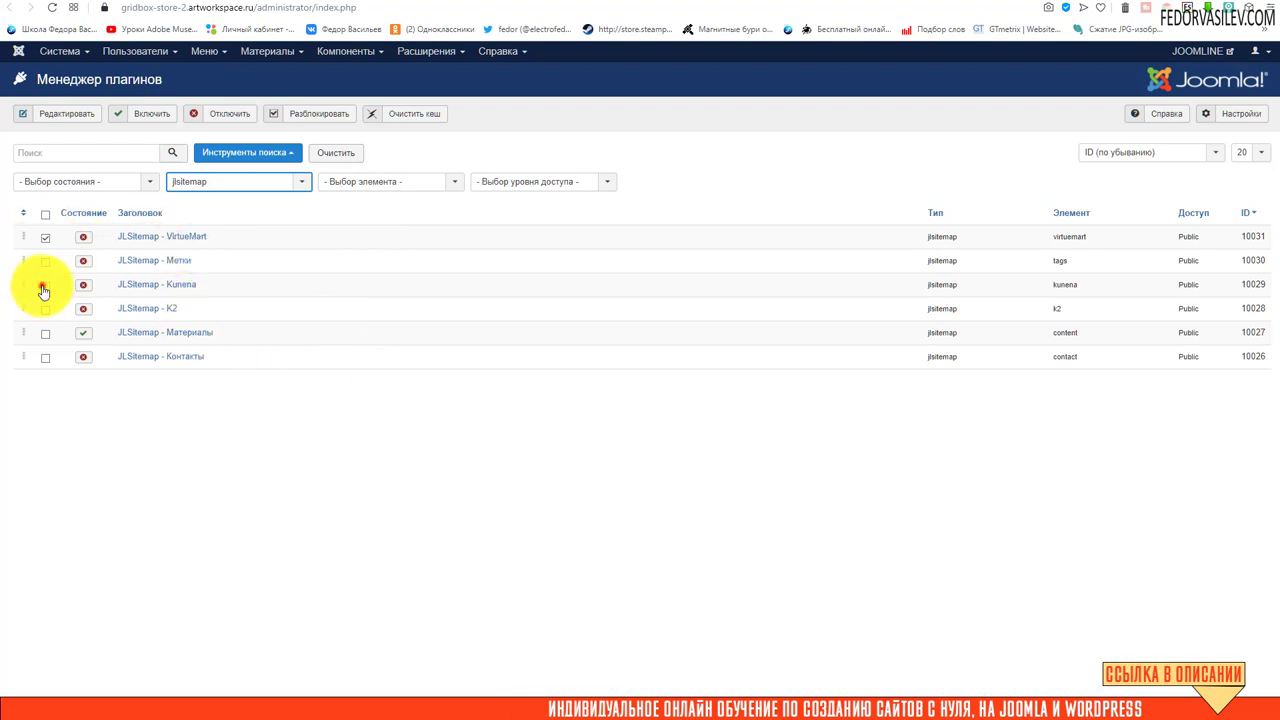
pyautogui.click(45, 309)
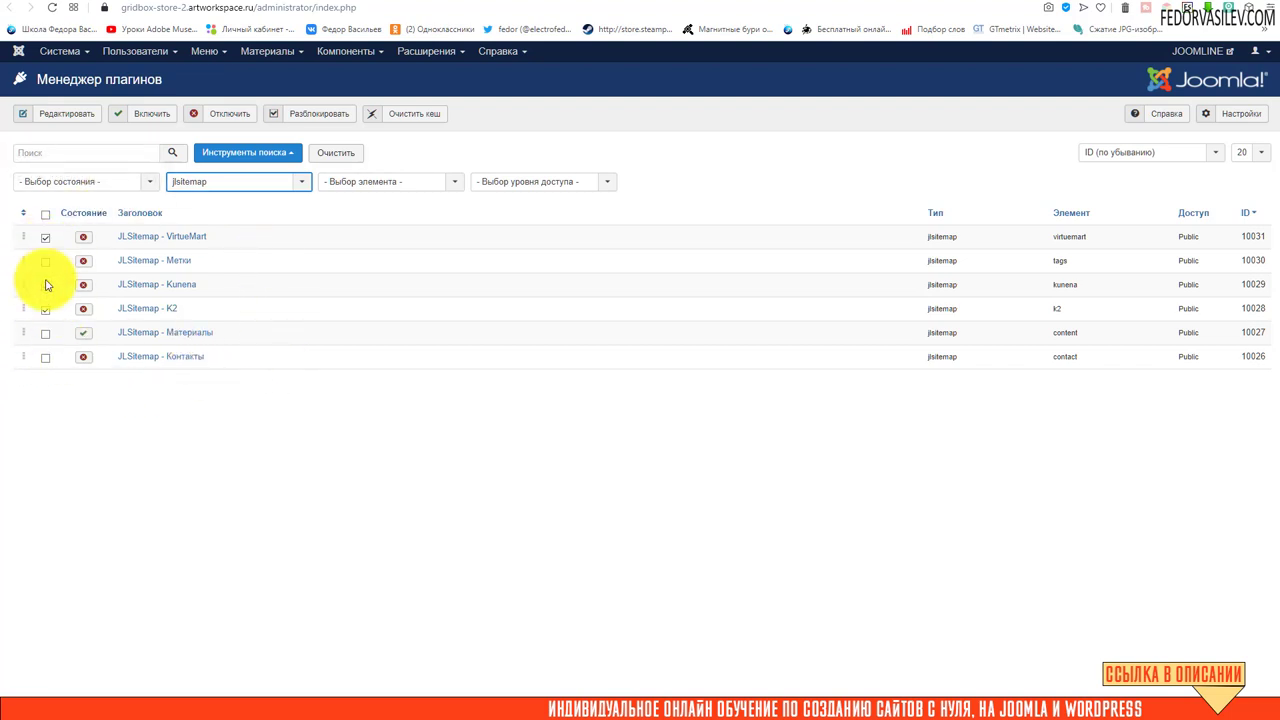
# Return to the JL Sitemap control panel and open the scheduler plugin's settings
pyautogui.click(349, 51)
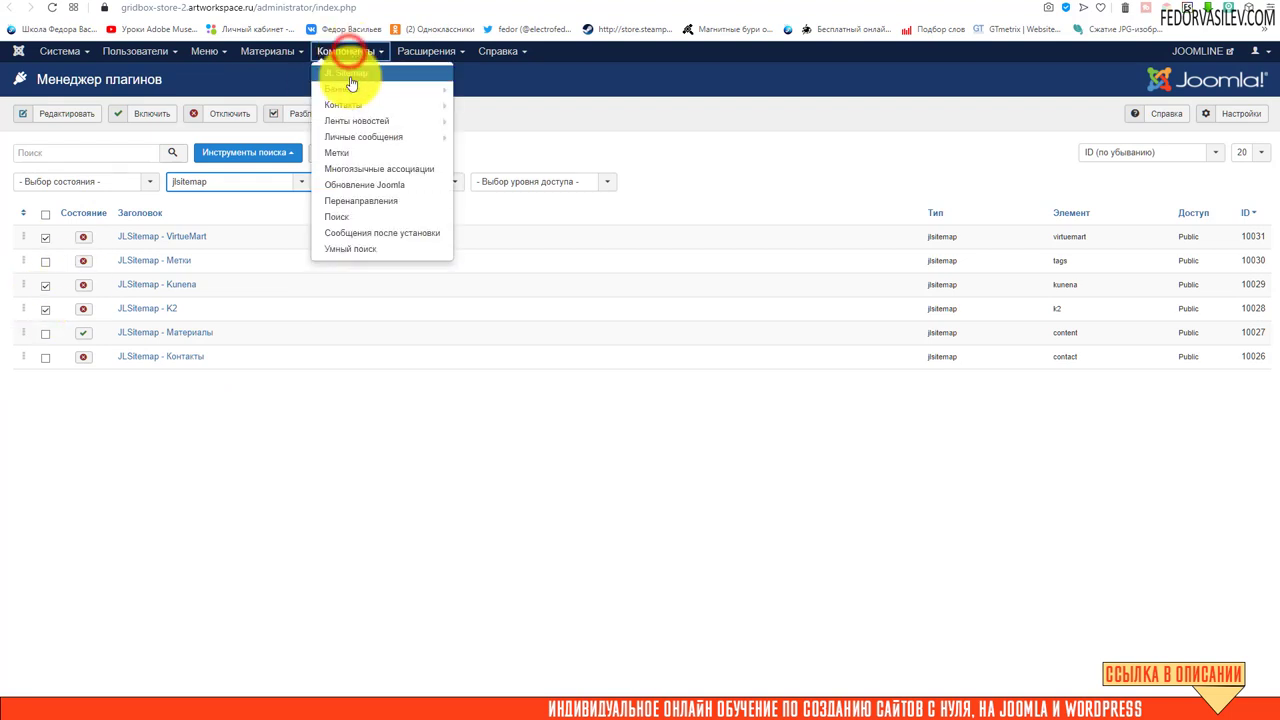
pyautogui.click(350, 77)
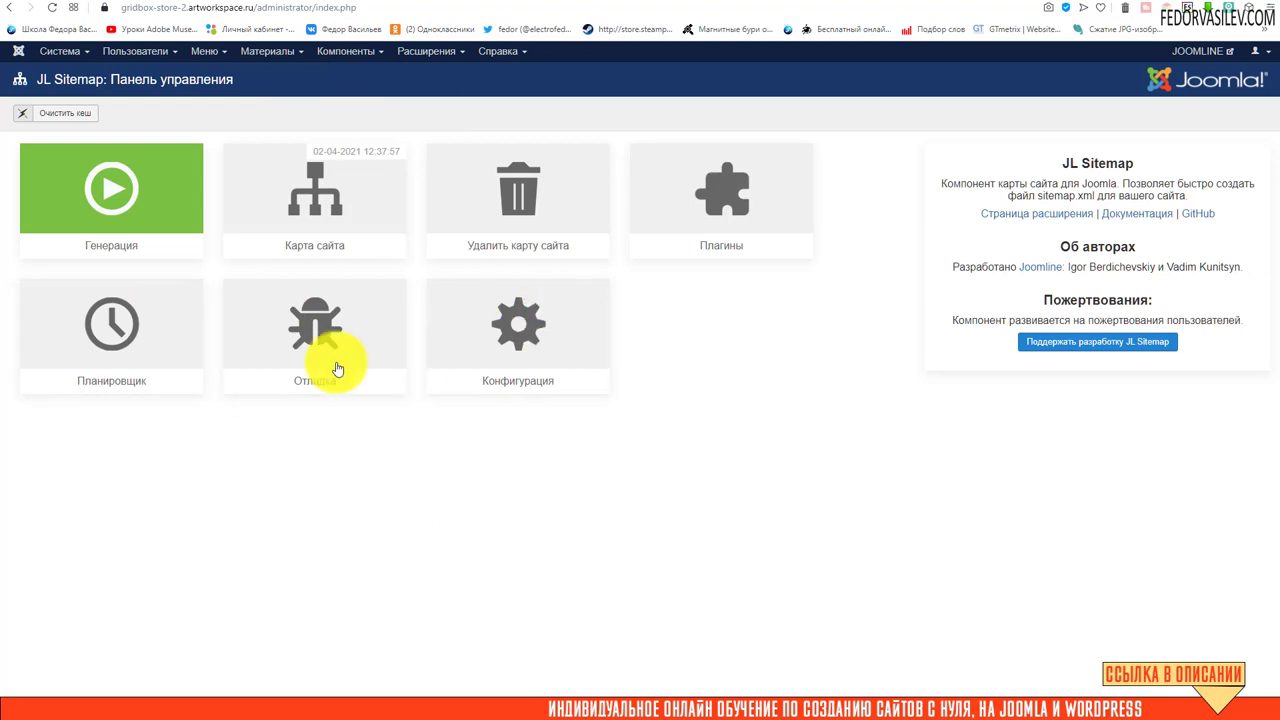
pyautogui.click(99, 322)
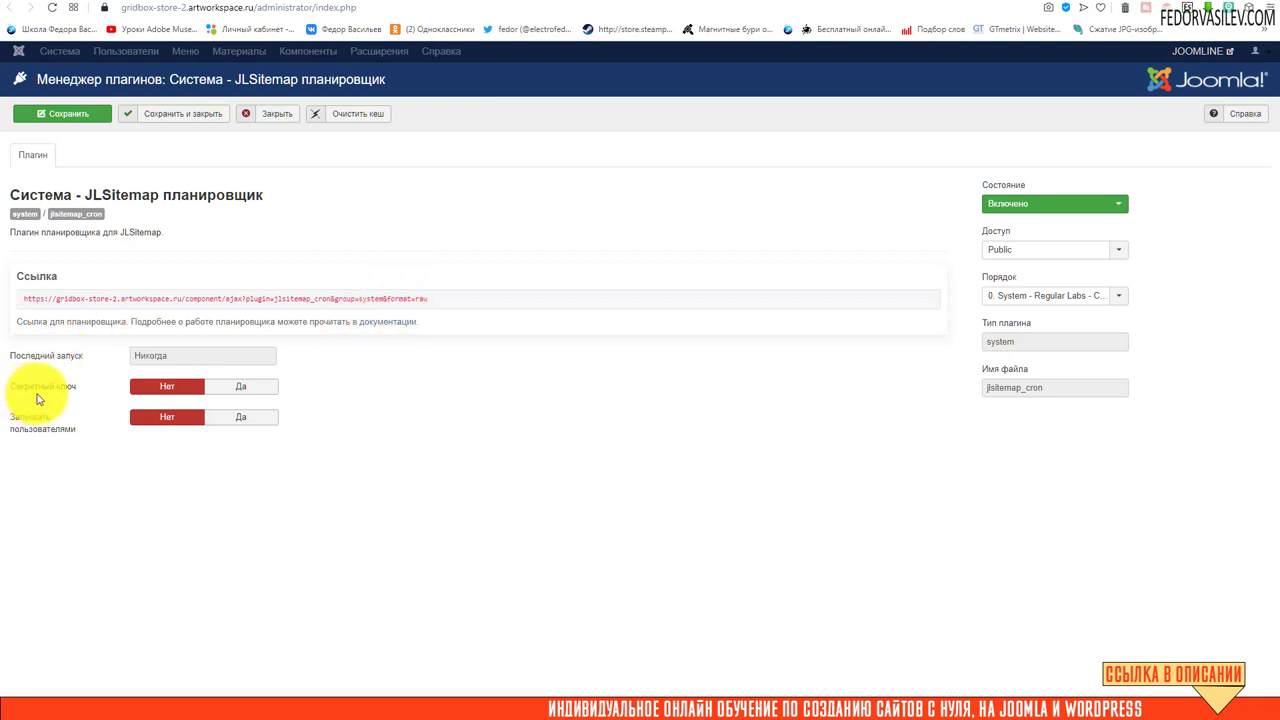
# Try the scheduler's Секретный ключ option with a generated key, highlight the scheduler link, and turn the option off again
pyautogui.click(251, 394)
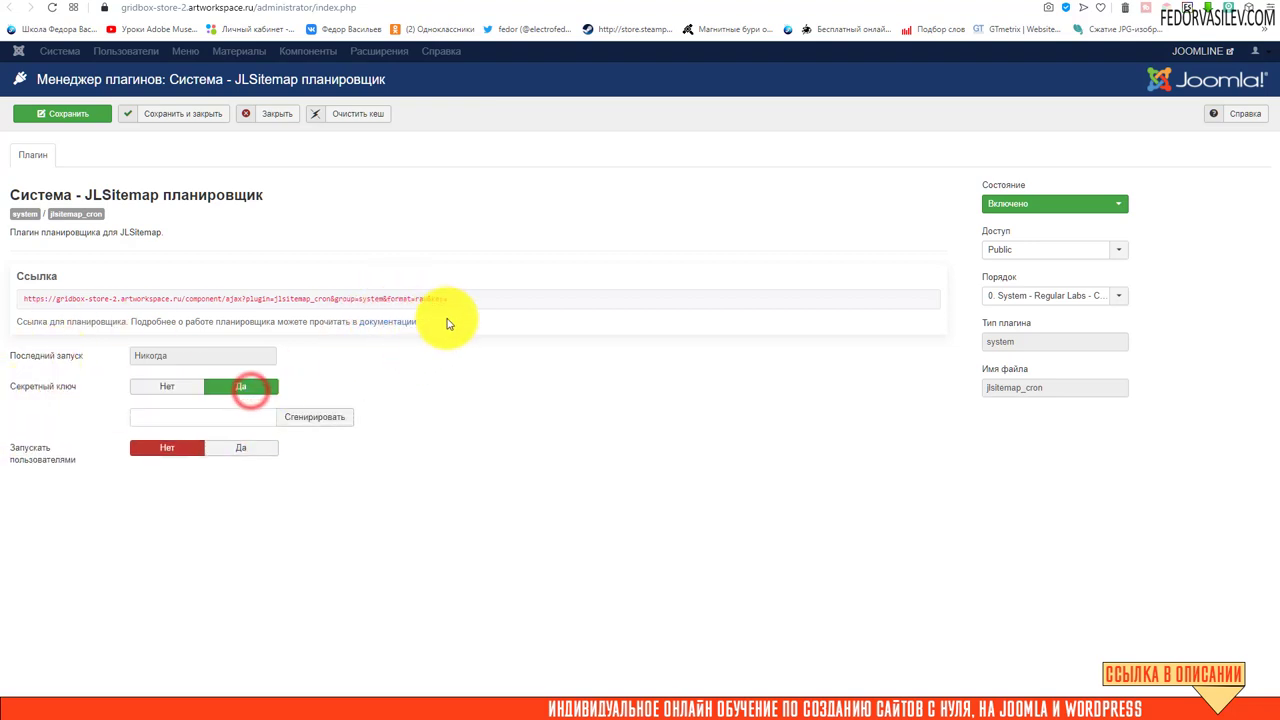
pyautogui.click(323, 419)
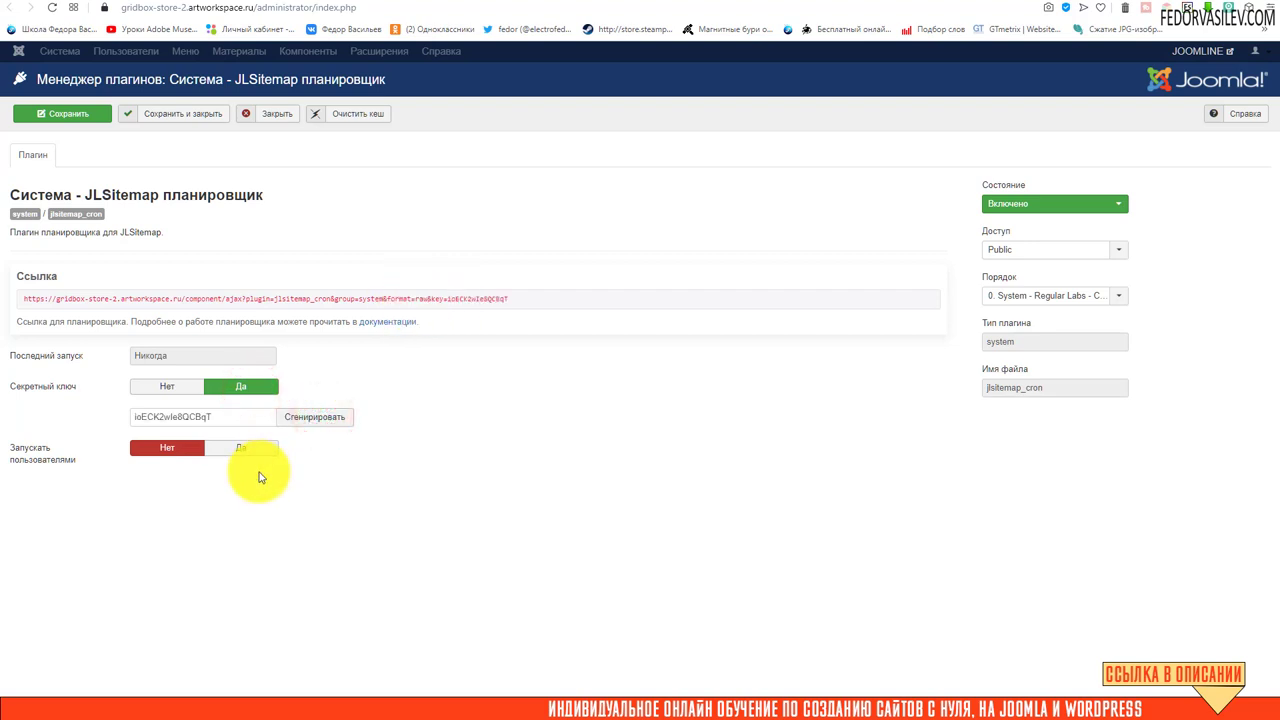
pyautogui.doubleClick(226, 417)
pyautogui.moveTo(512, 298); pyautogui.dragTo(16, 311)
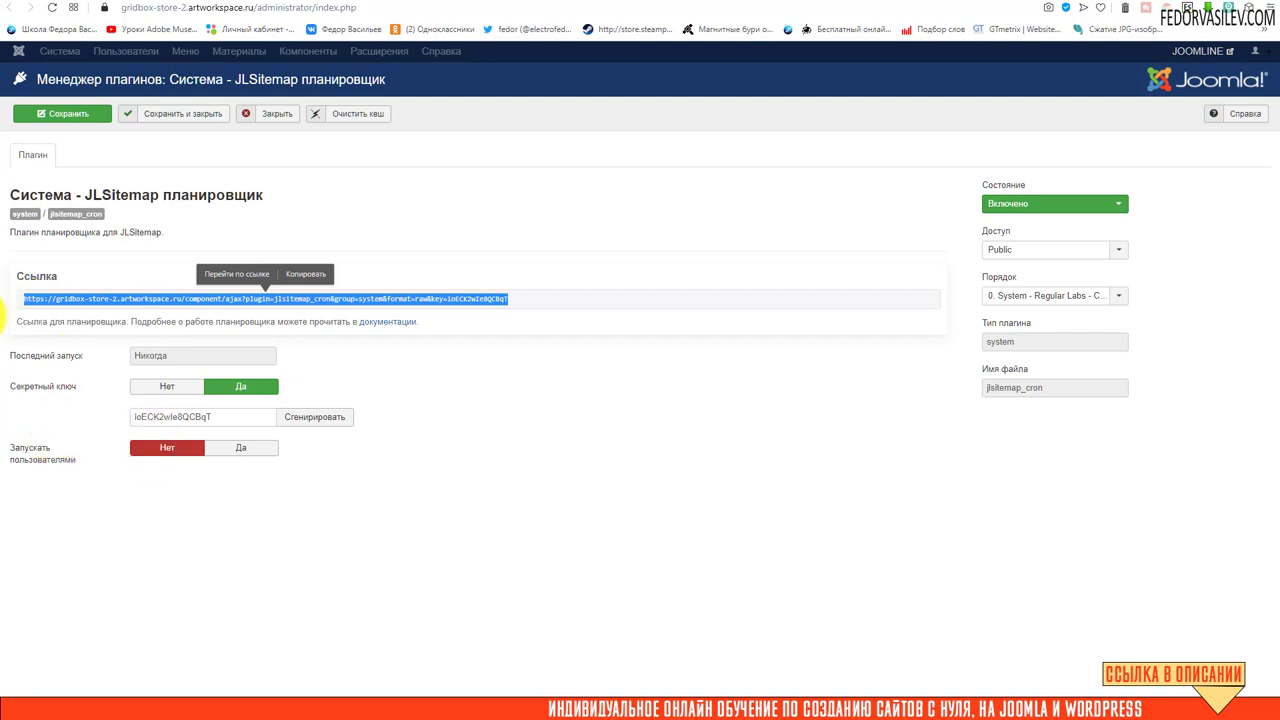
pyautogui.click(160, 388)
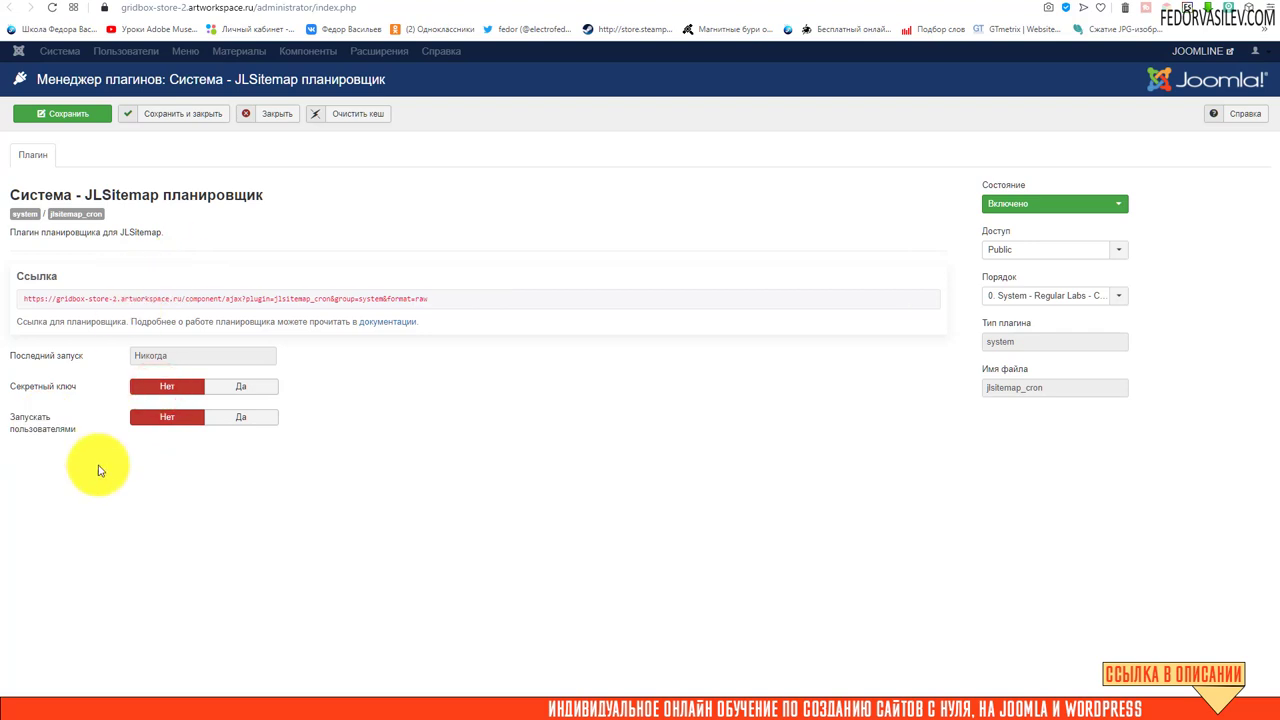
# Enable Запускать пользователями for the scheduler, try Админка and Сайт as the launch location, and choose Везде
pyautogui.click(220, 418)
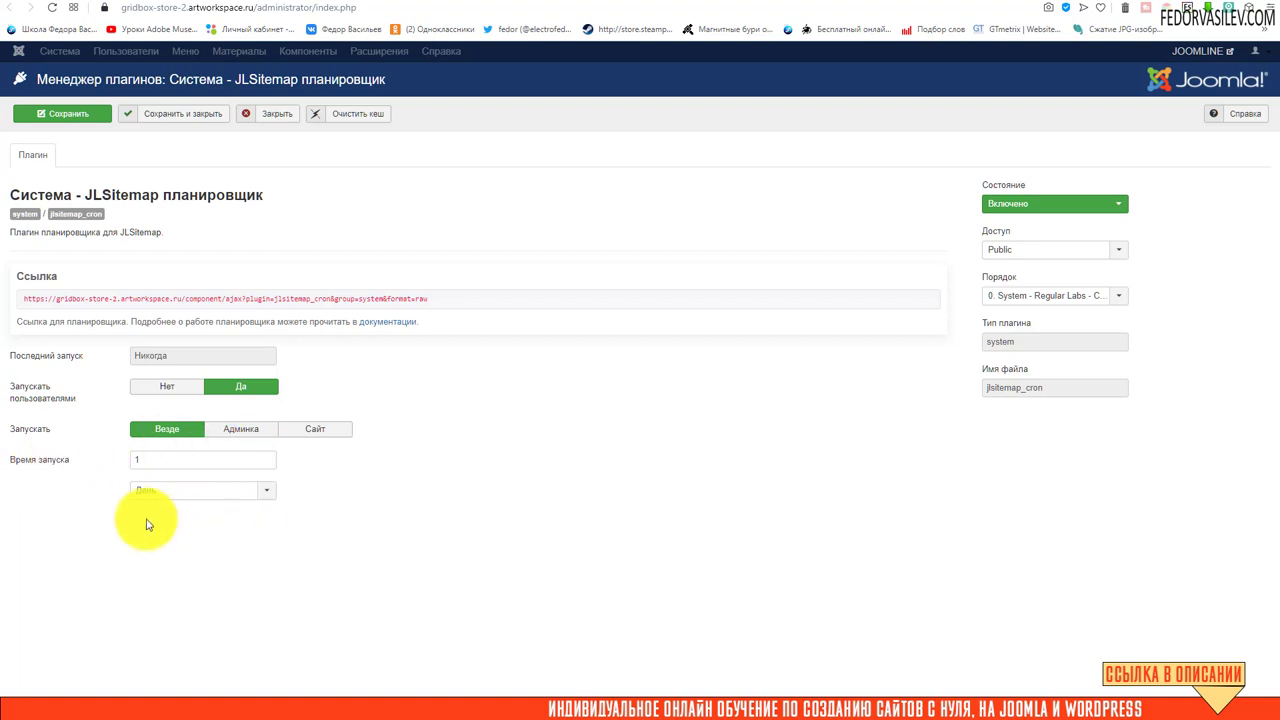
pyautogui.click(243, 429)
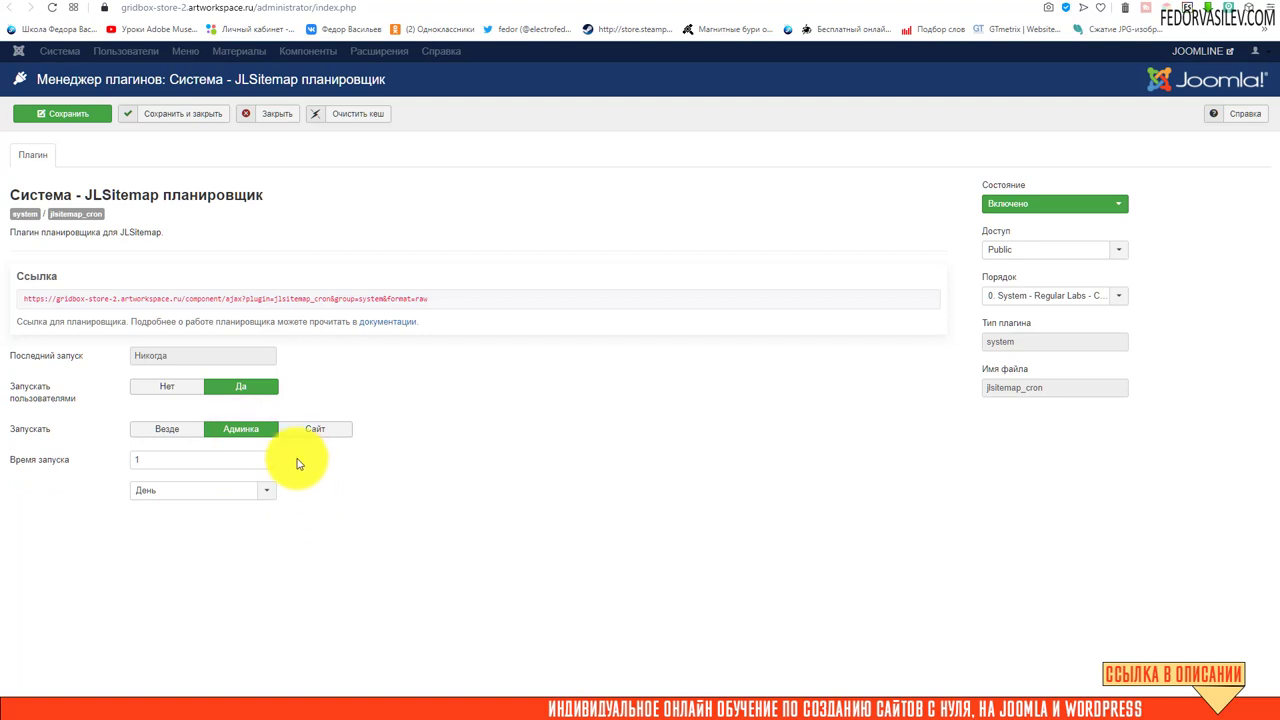
pyautogui.click(312, 430)
pyautogui.click(172, 440)
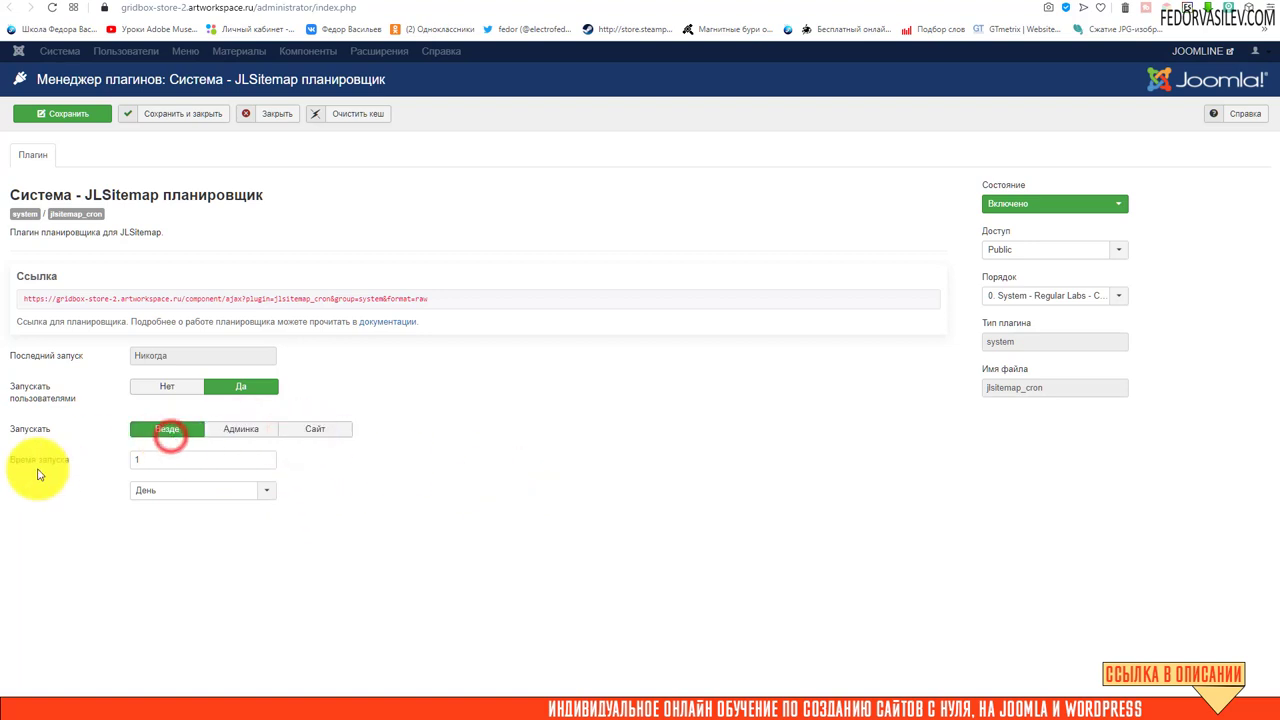
# Review the launch time units, try Минута, set the unit back to День, and save and close the scheduler plugin
pyautogui.click(170, 491)
pyautogui.click(366, 491)
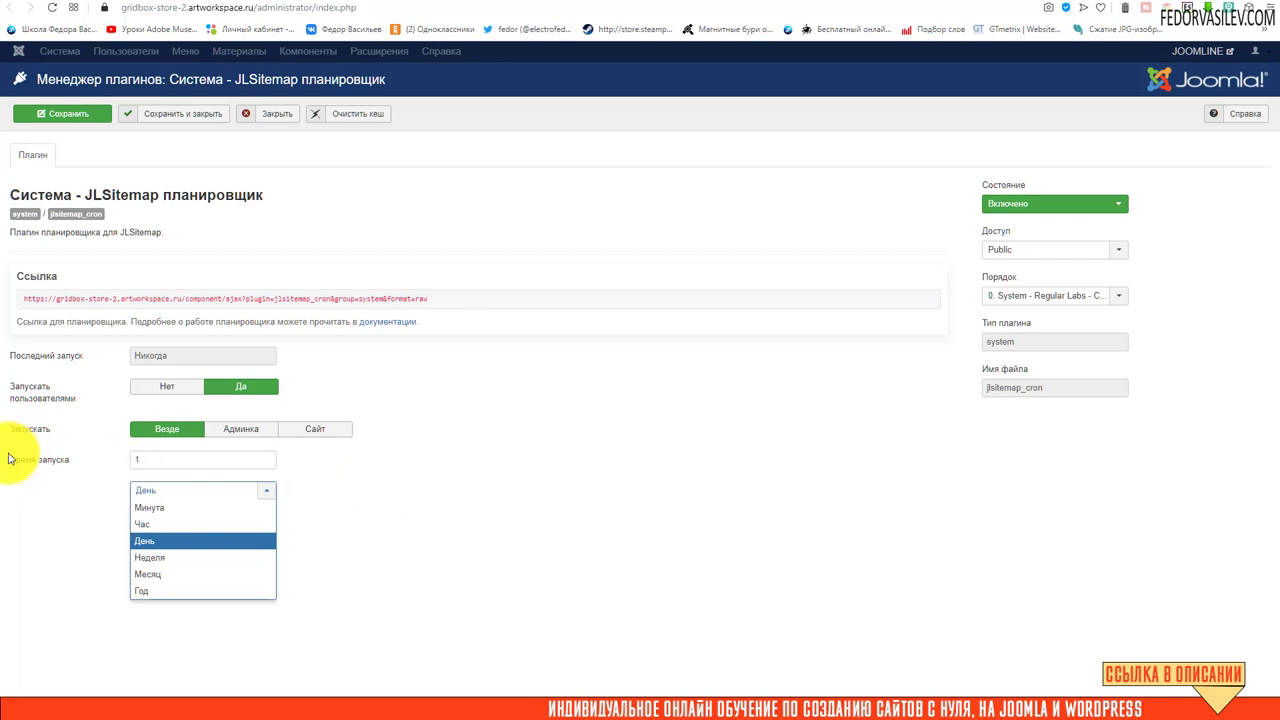
pyautogui.click(443, 517)
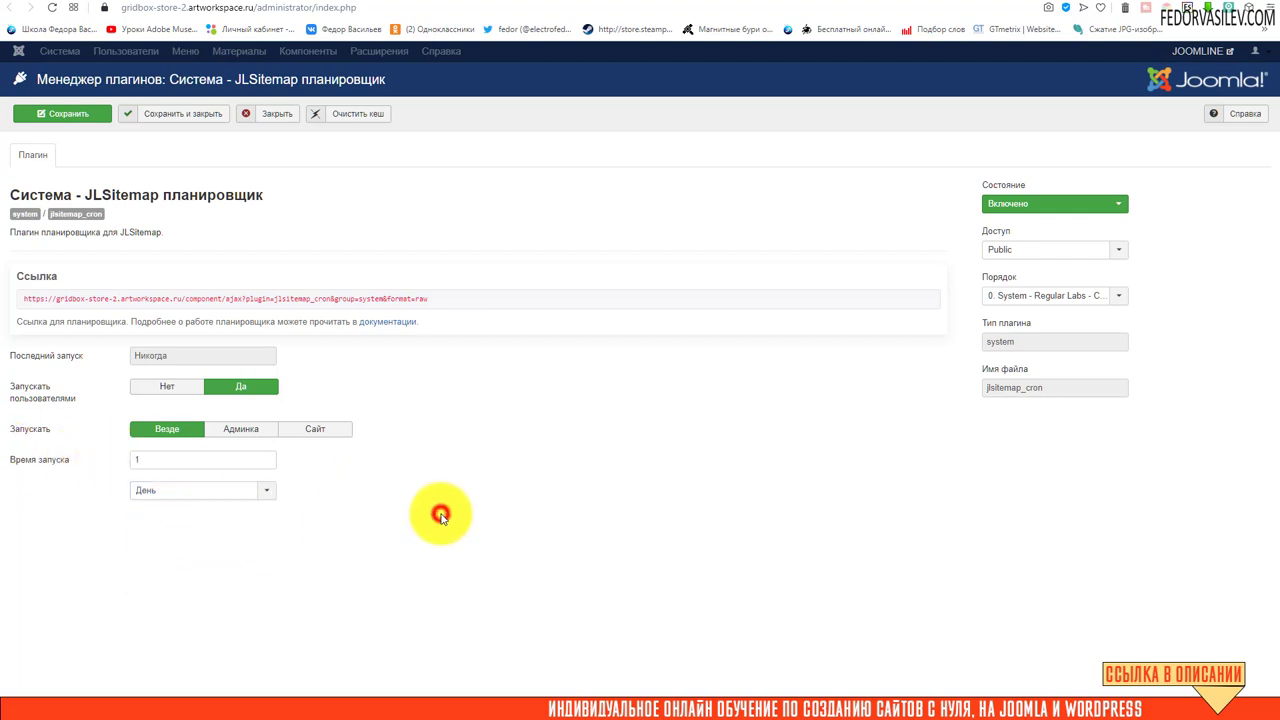
pyautogui.click(176, 490)
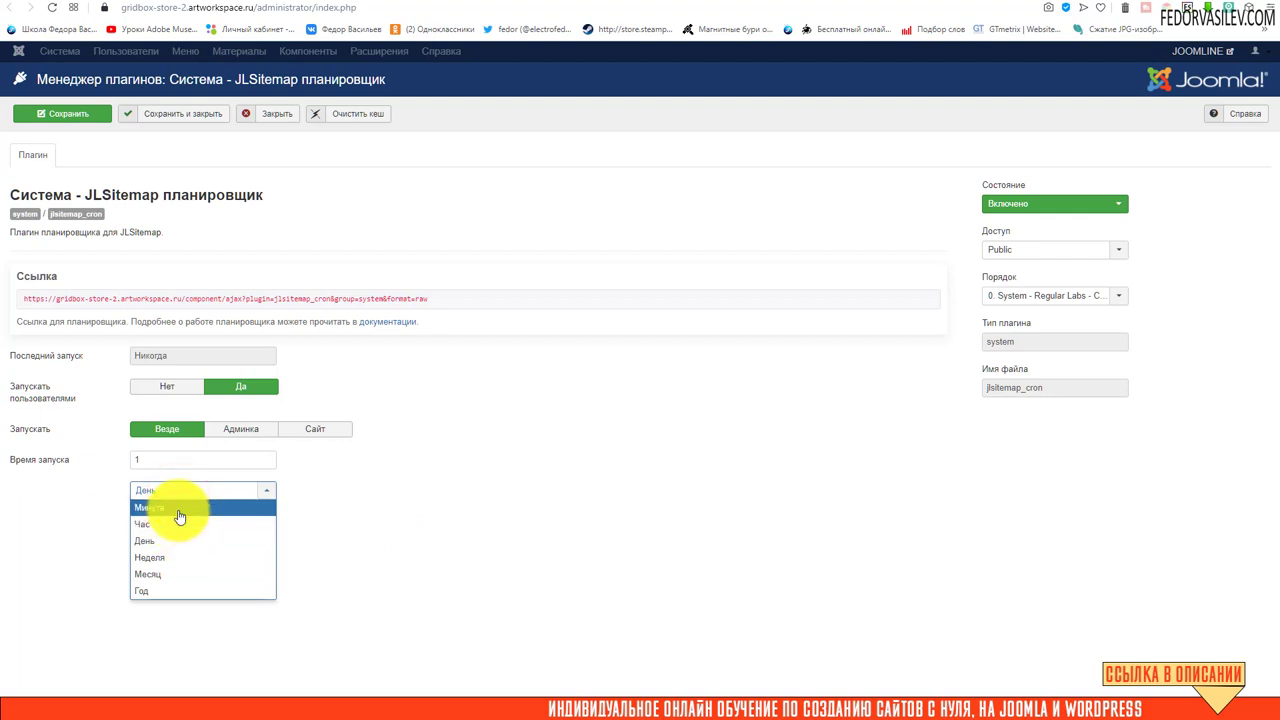
pyautogui.click(176, 508)
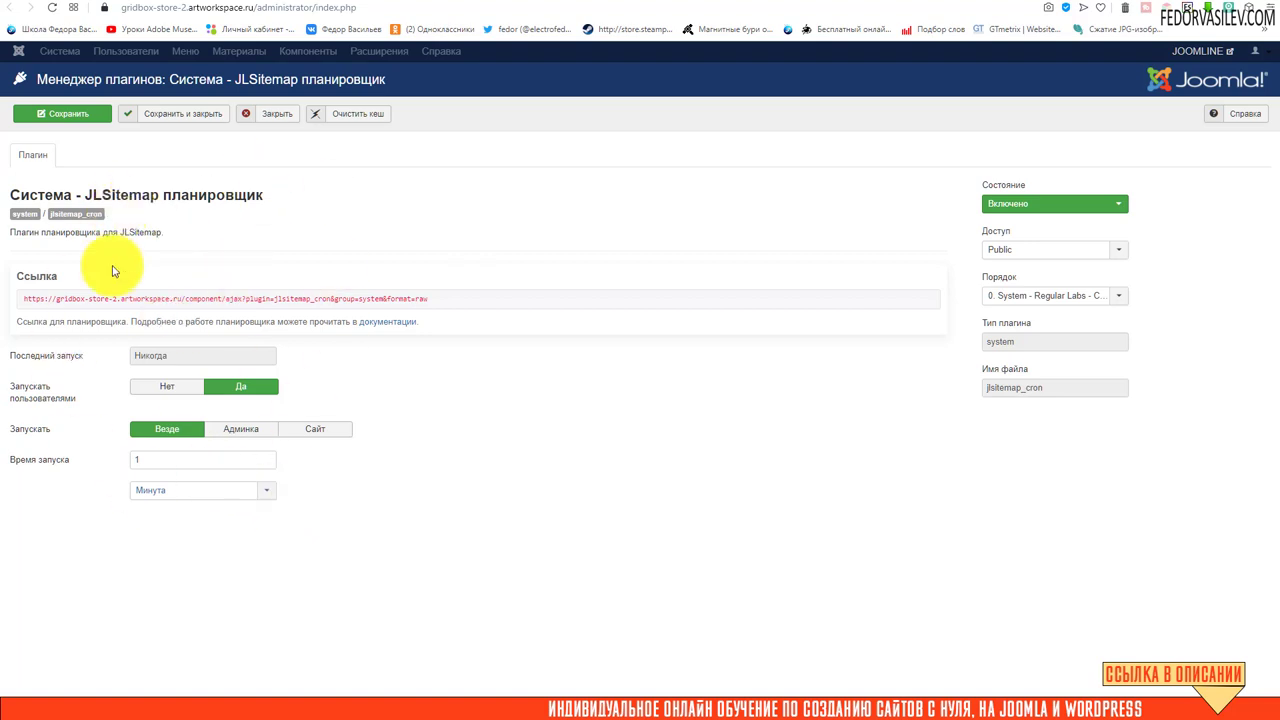
pyautogui.click(162, 490)
pyautogui.click(160, 538)
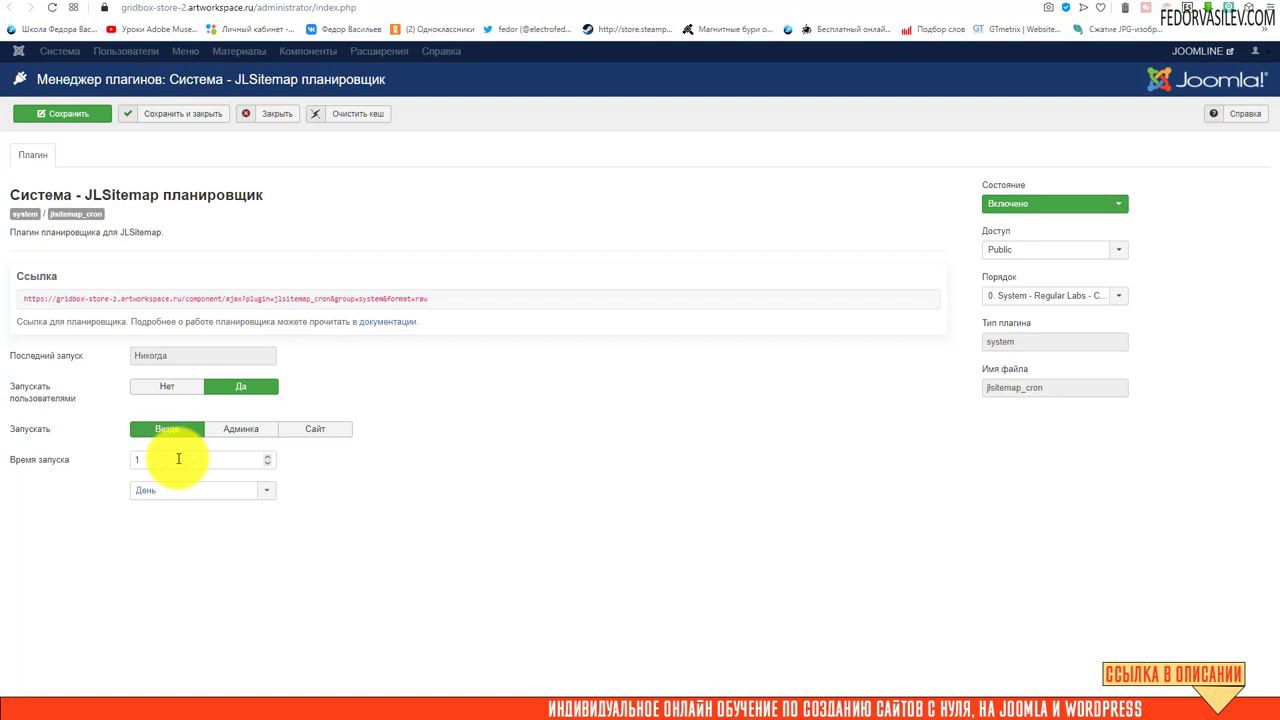
pyautogui.click(168, 113)
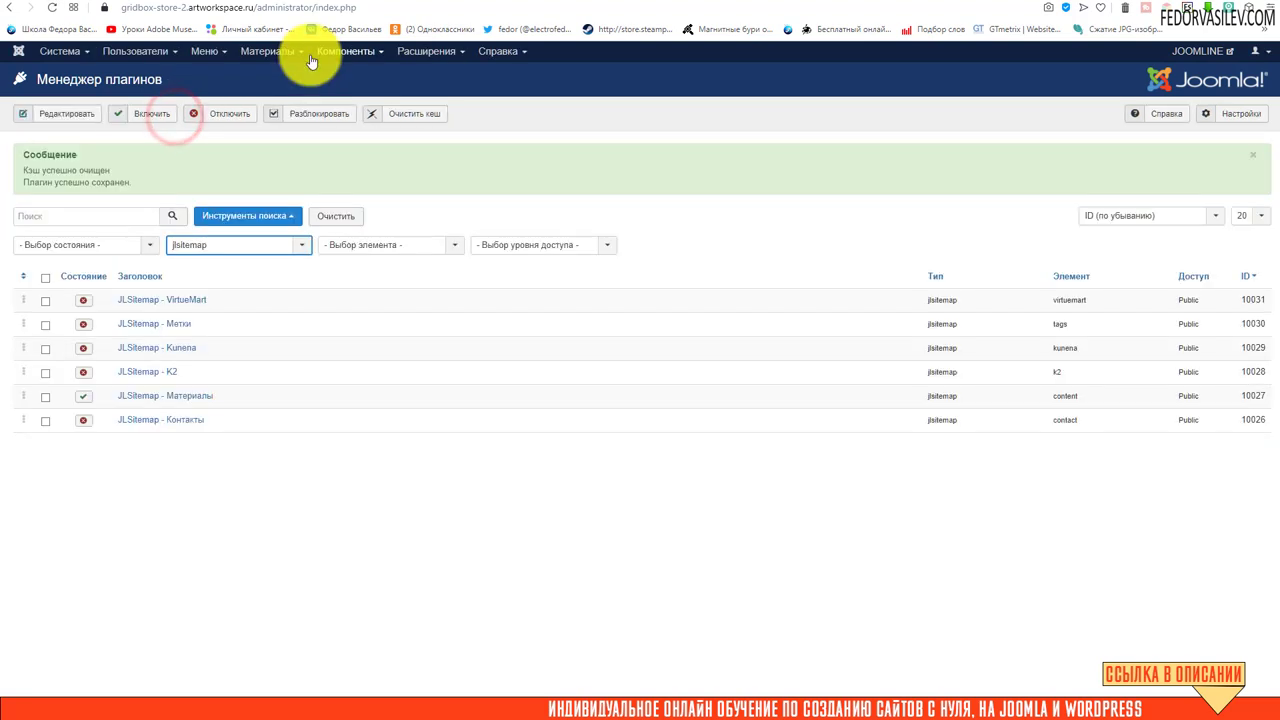
# Return to the JL Sitemap control panel and open the Отладка report of the site map generation
pyautogui.click(329, 50)
pyautogui.click(330, 51)
pyautogui.click(334, 57)
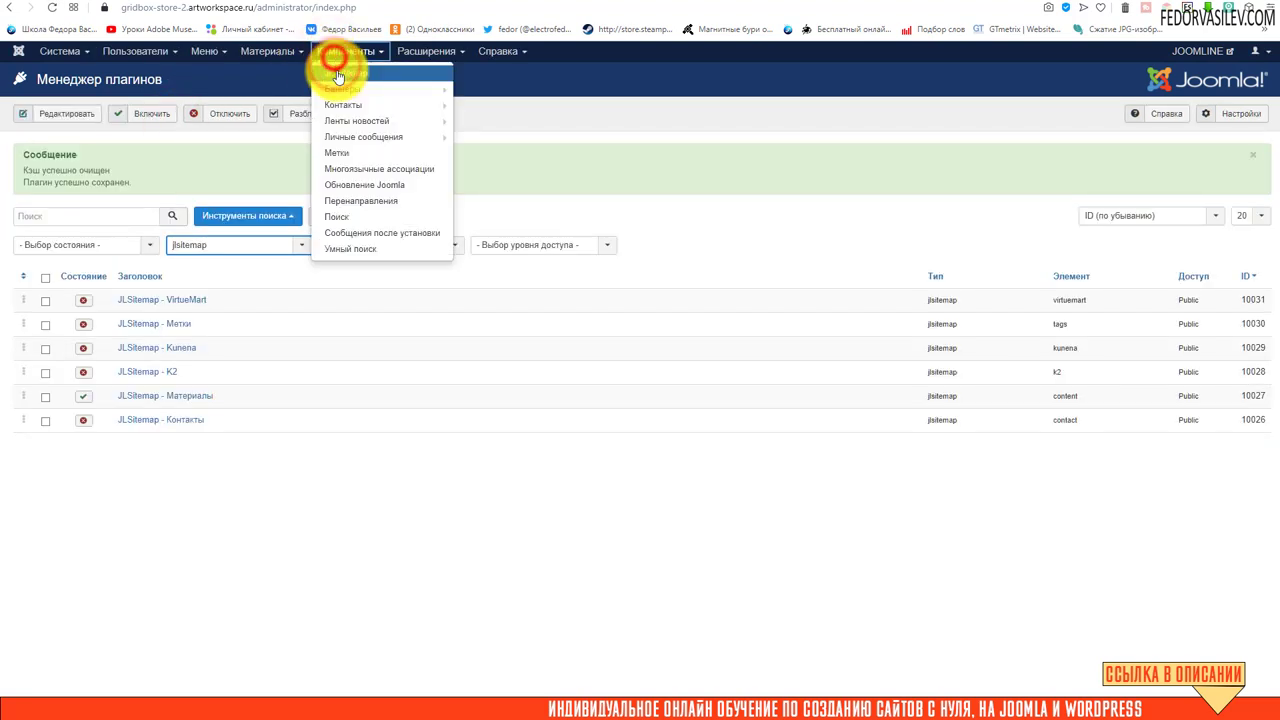
pyautogui.click(337, 74)
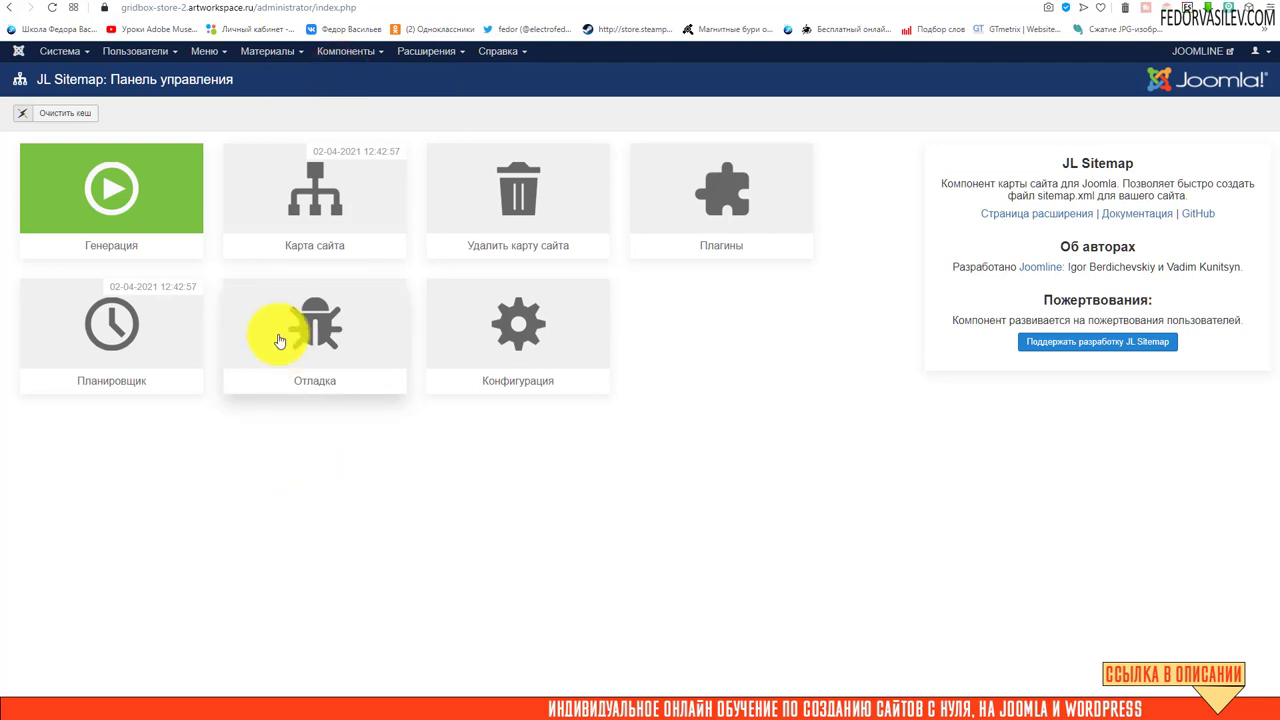
pyautogui.click(311, 325)
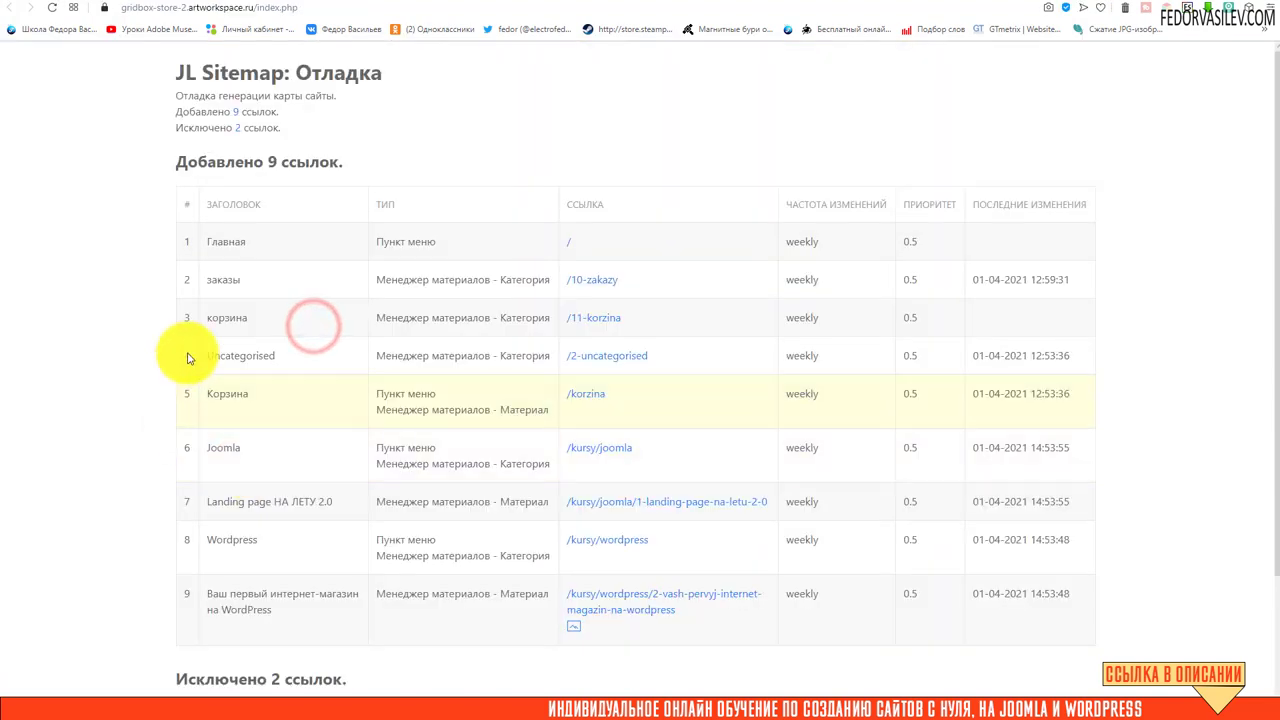
# Review the added and excluded links in the debug report, highlighting the excluded Курсы menu item and its exclusion reason
pyautogui.scroll(-2, 338, 230)
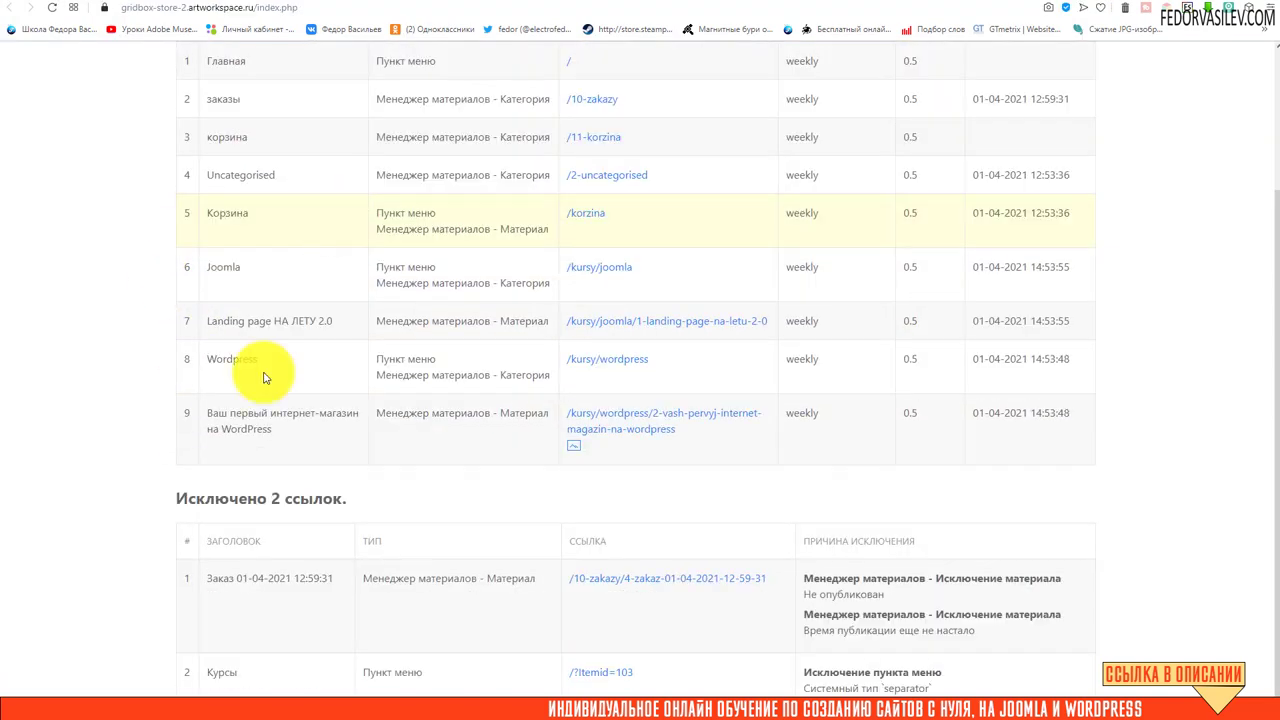
pyautogui.scroll(2, 245, 430)
pyautogui.tripleClick(180, 162)
pyautogui.scroll(-2, 546, 150)
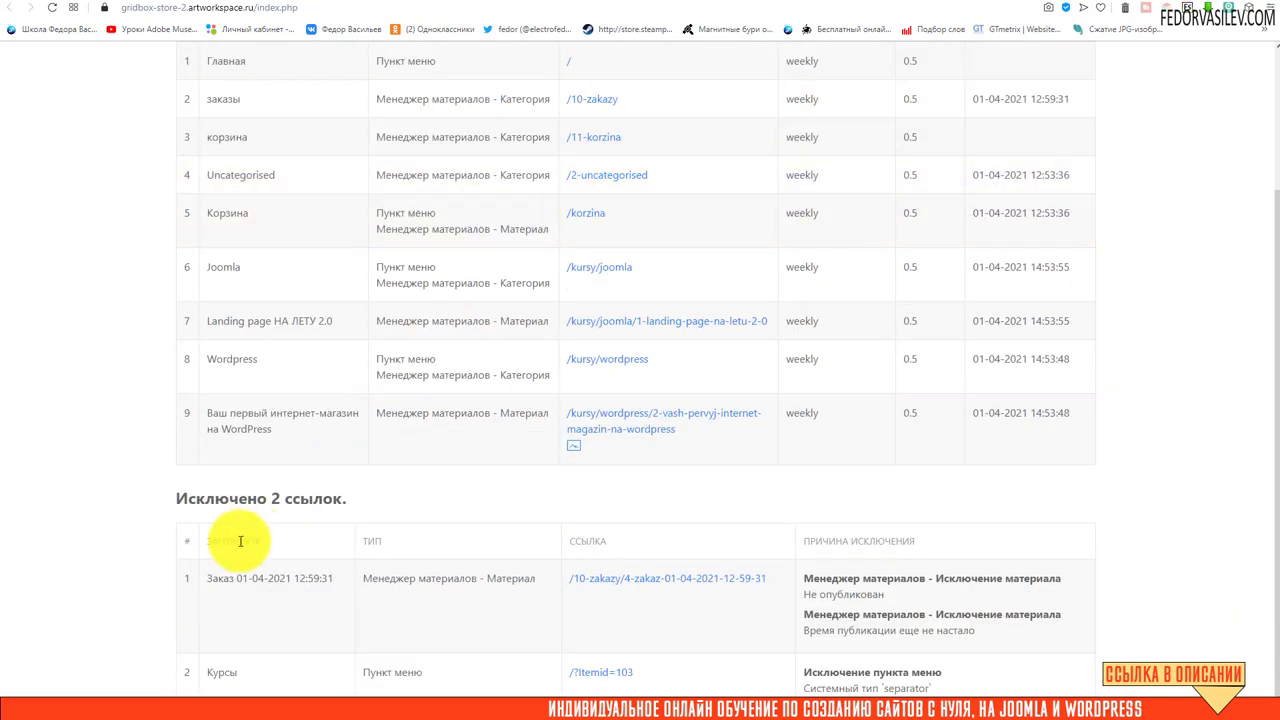
pyautogui.moveTo(238, 498); pyautogui.dragTo(360, 497)
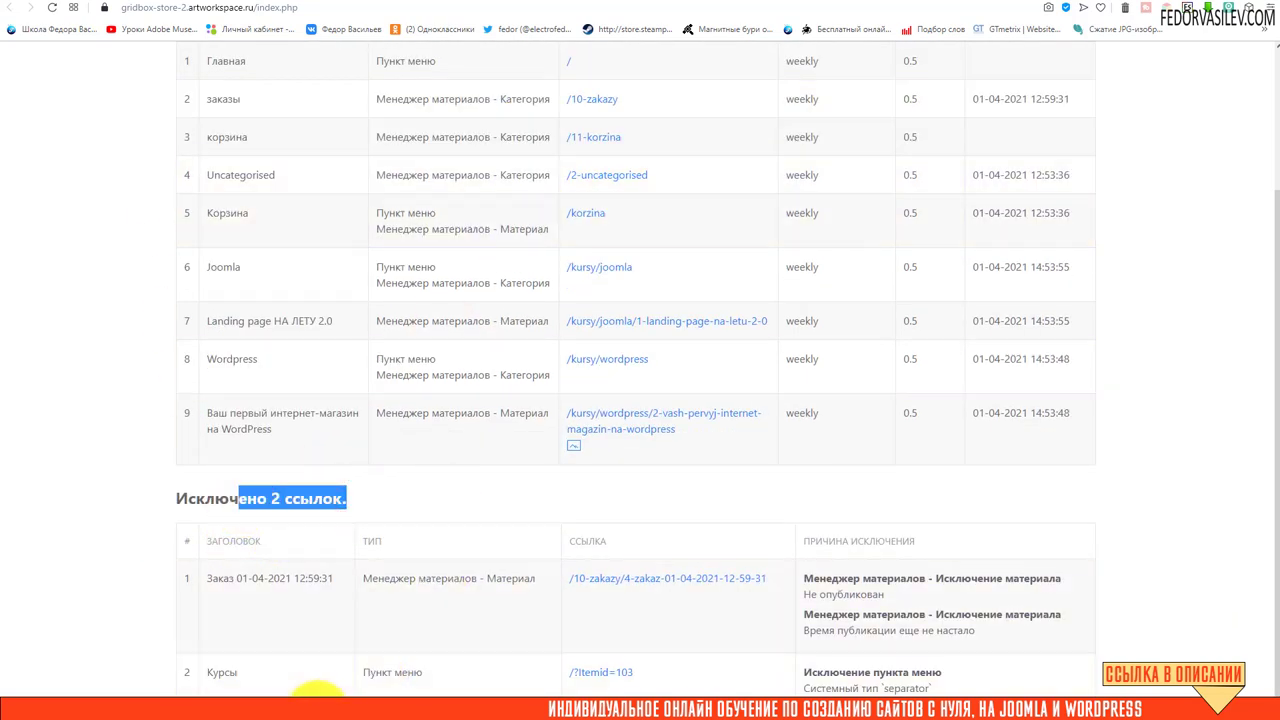
pyautogui.doubleClick(232, 673)
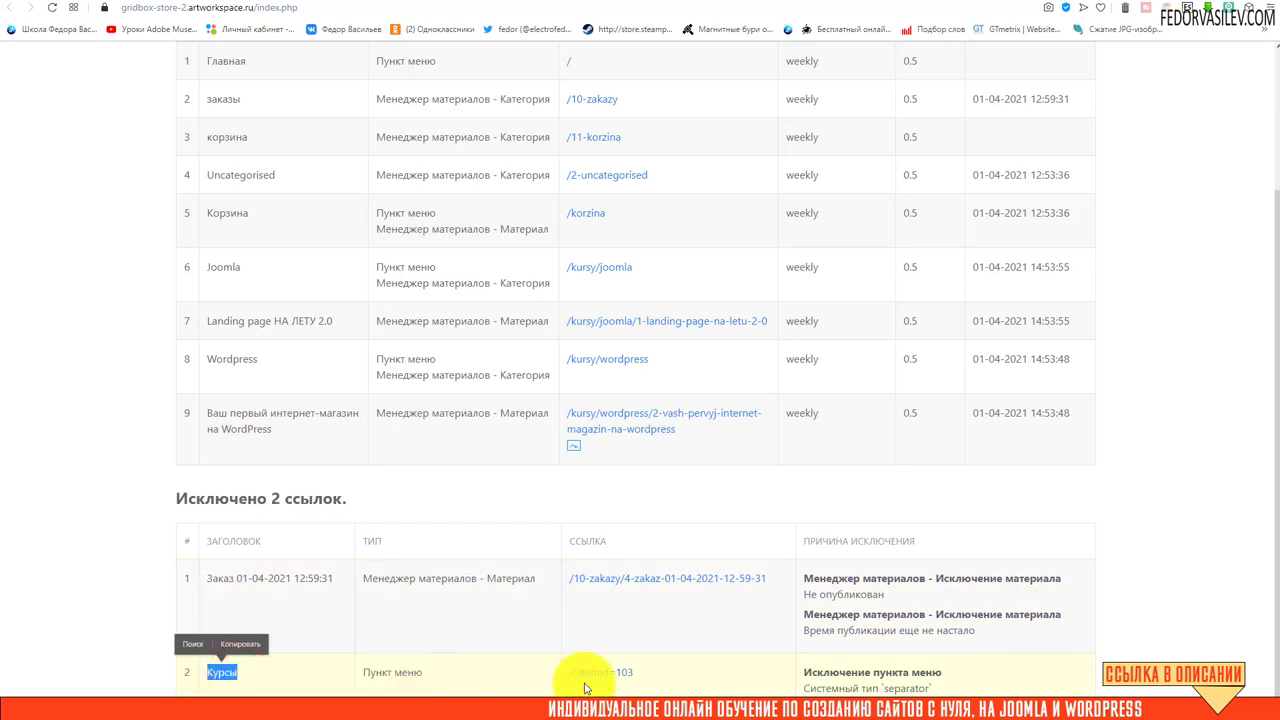
pyautogui.doubleClick(938, 690)
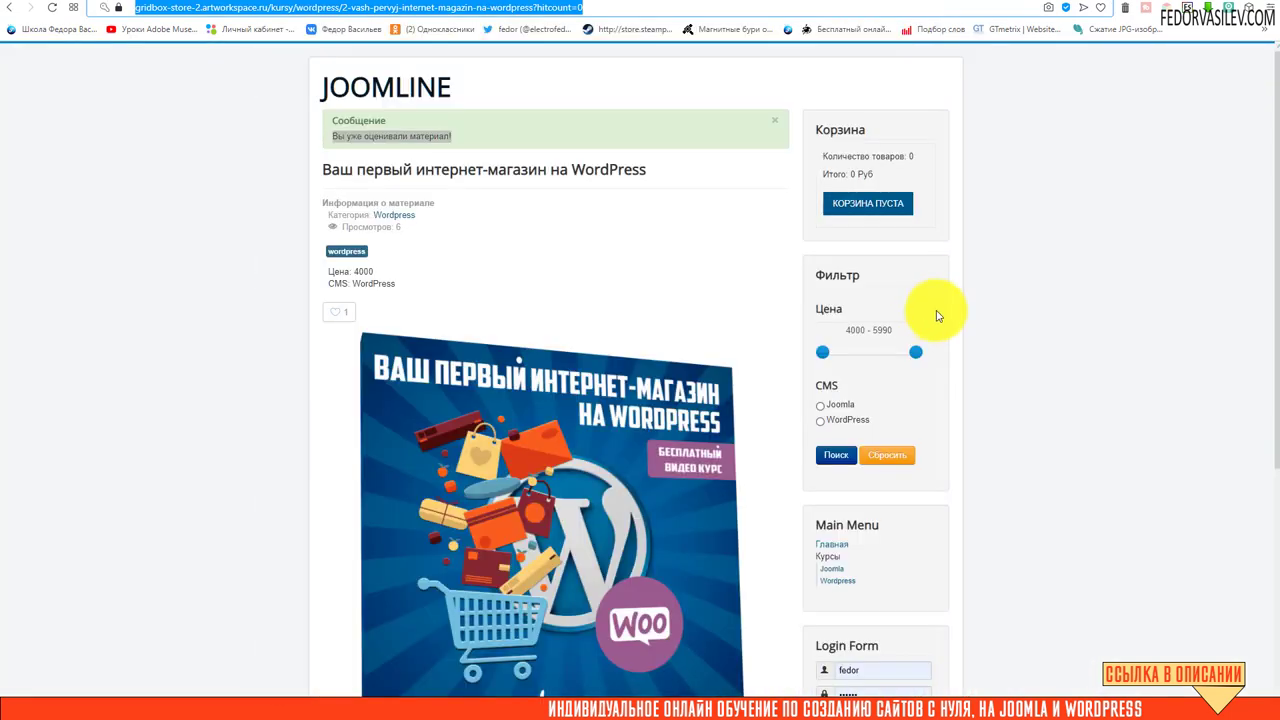
# Check the Курсы item in the Main Menu on the public site and return to the debug report
pyautogui.scroll(-2, 714, 310)
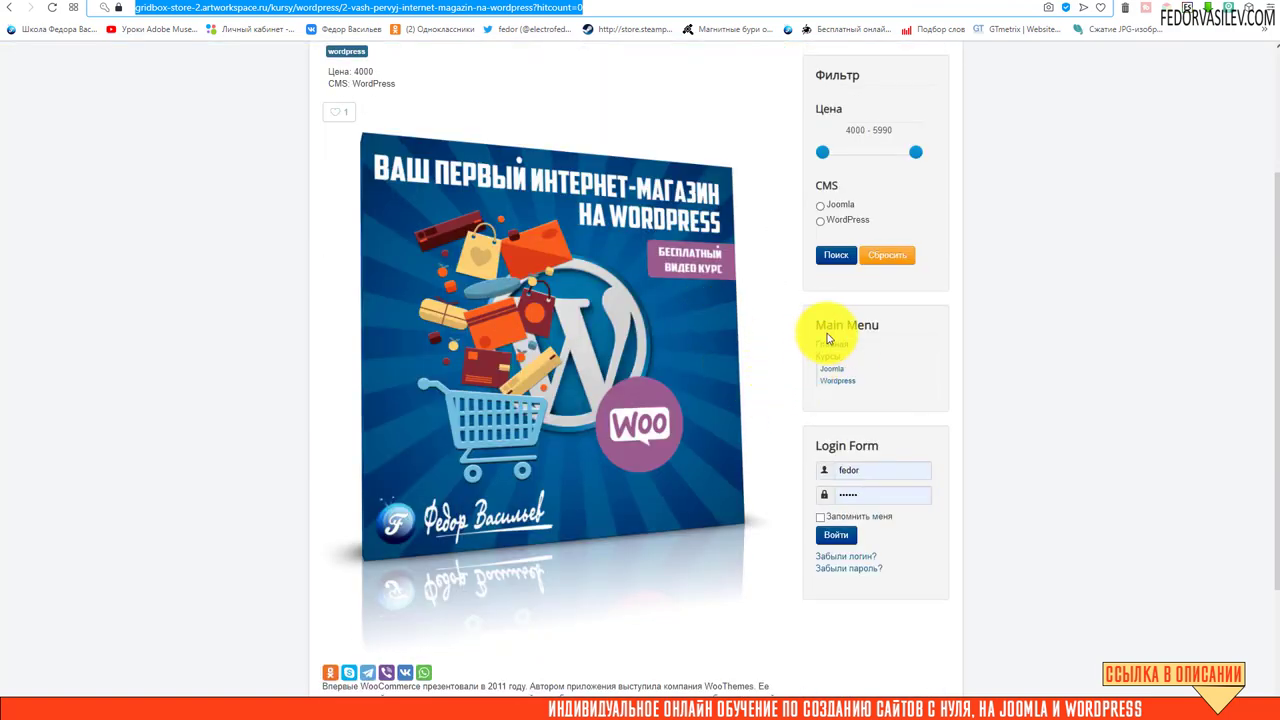
pyautogui.click(826, 355)
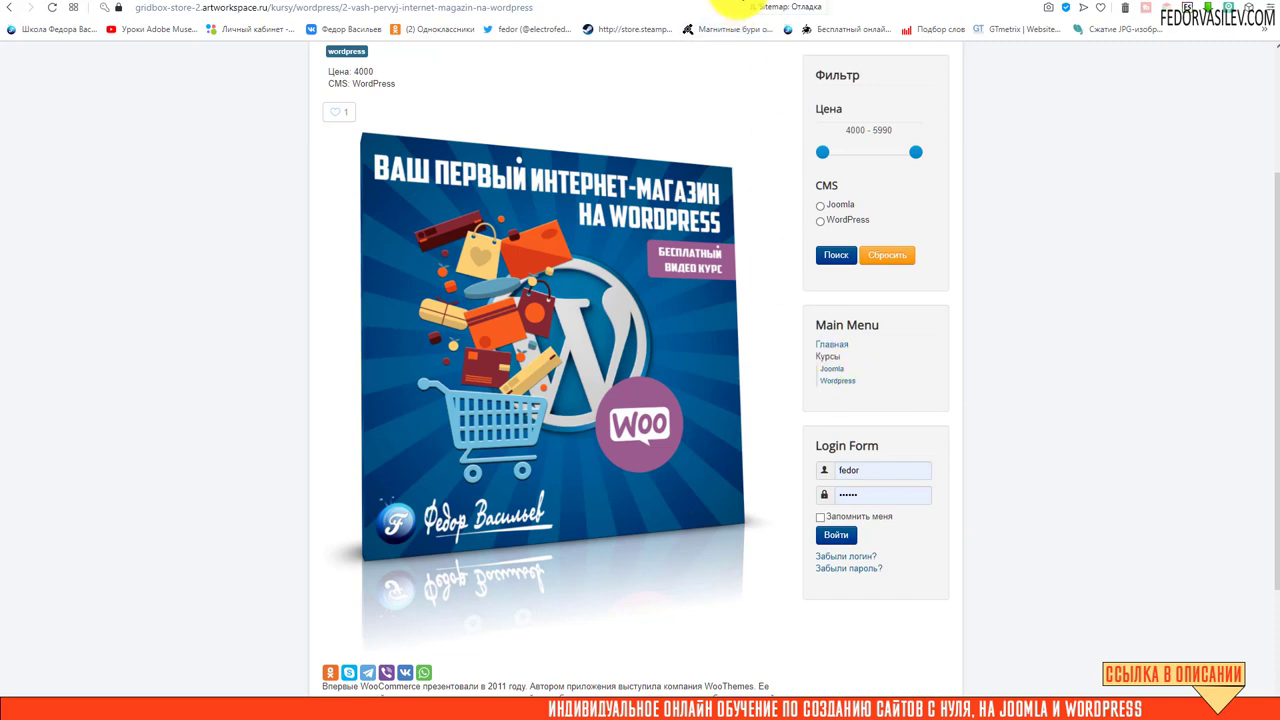
pyautogui.click(733, 5)
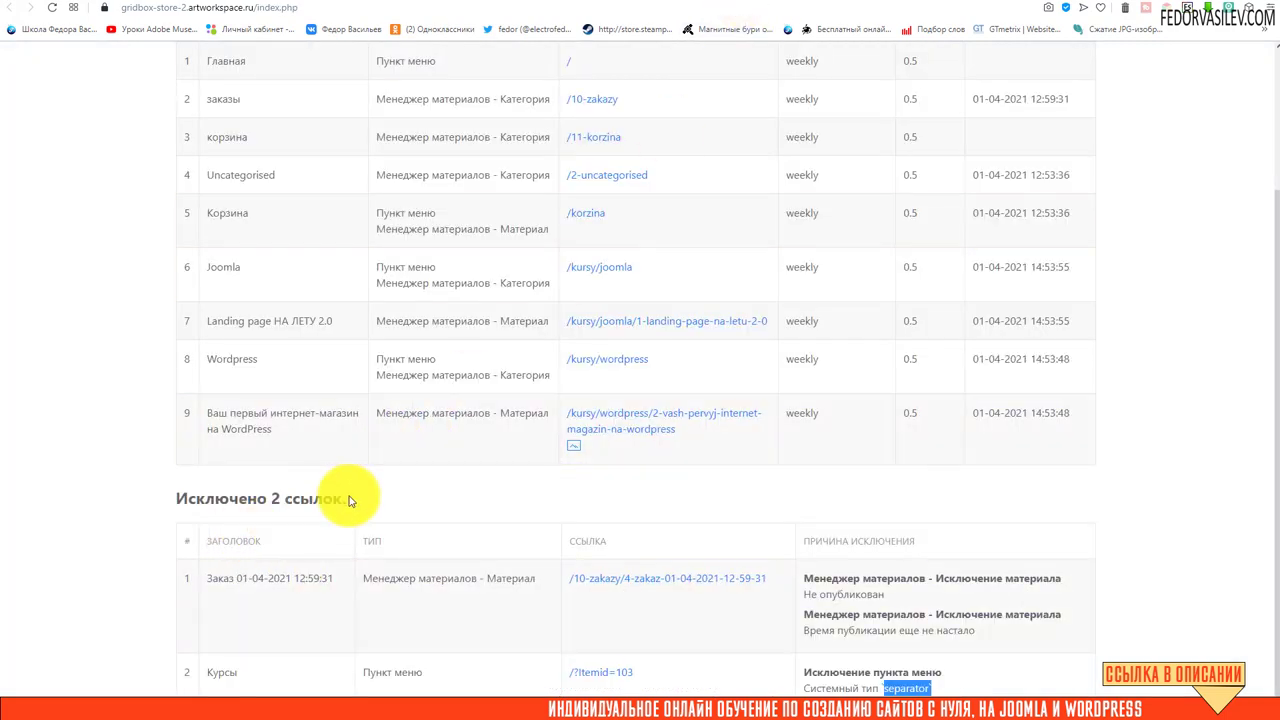
# Point out the Курсы row in the excluded links table and highlight the title, type and link of the excluded order article
pyautogui.moveTo(349, 500); pyautogui.dragTo(77, 474)
pyautogui.moveTo(243, 668); pyautogui.dragTo(221, 672)
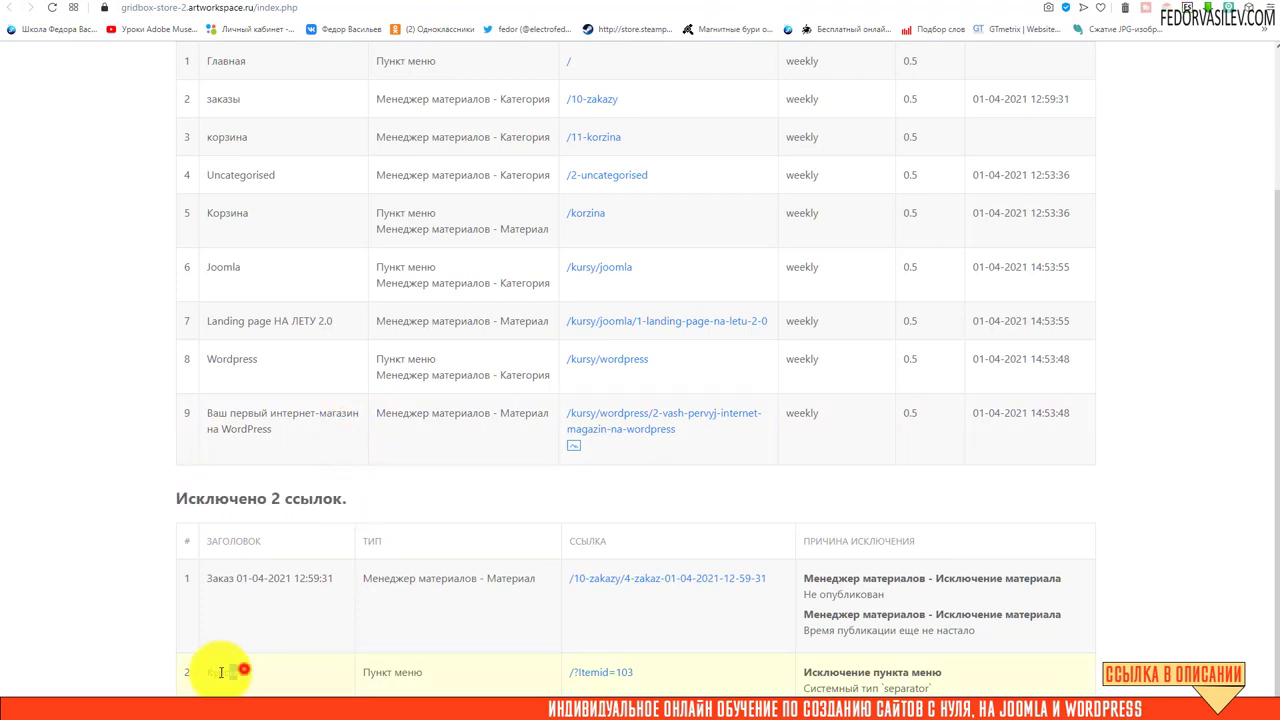
pyautogui.click(106, 600)
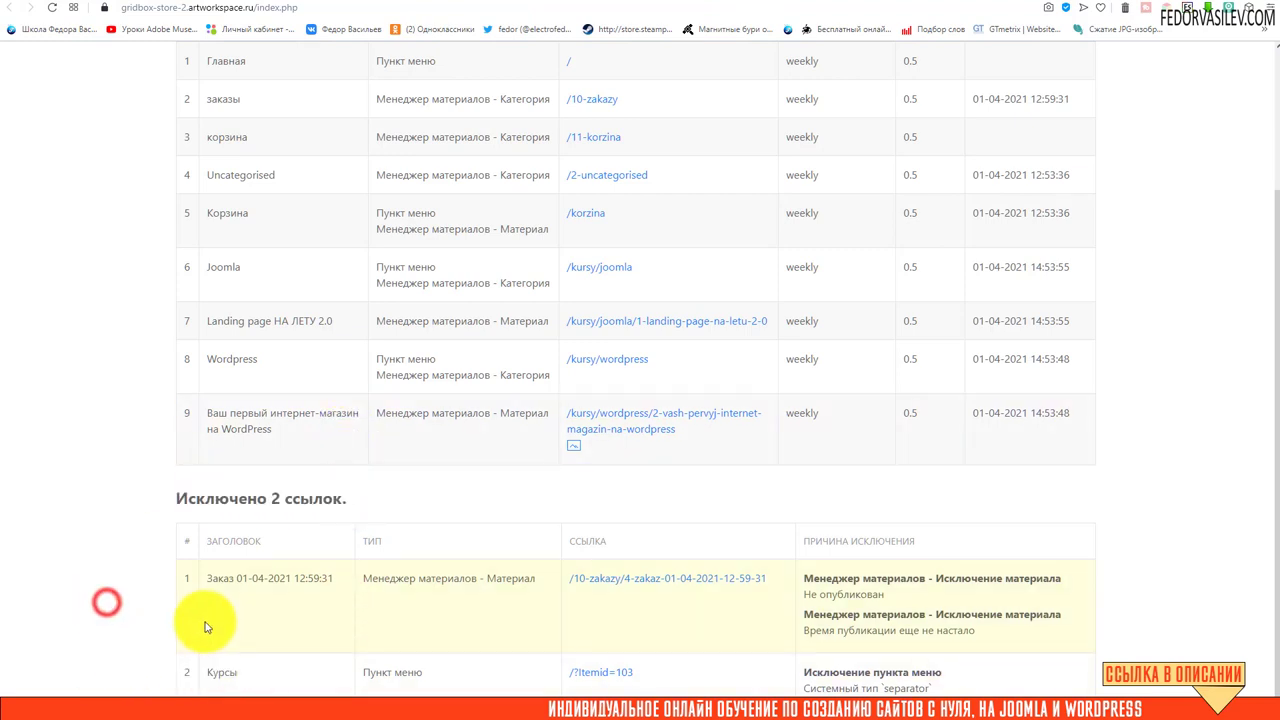
pyautogui.moveTo(212, 578); pyautogui.dragTo(758, 633)
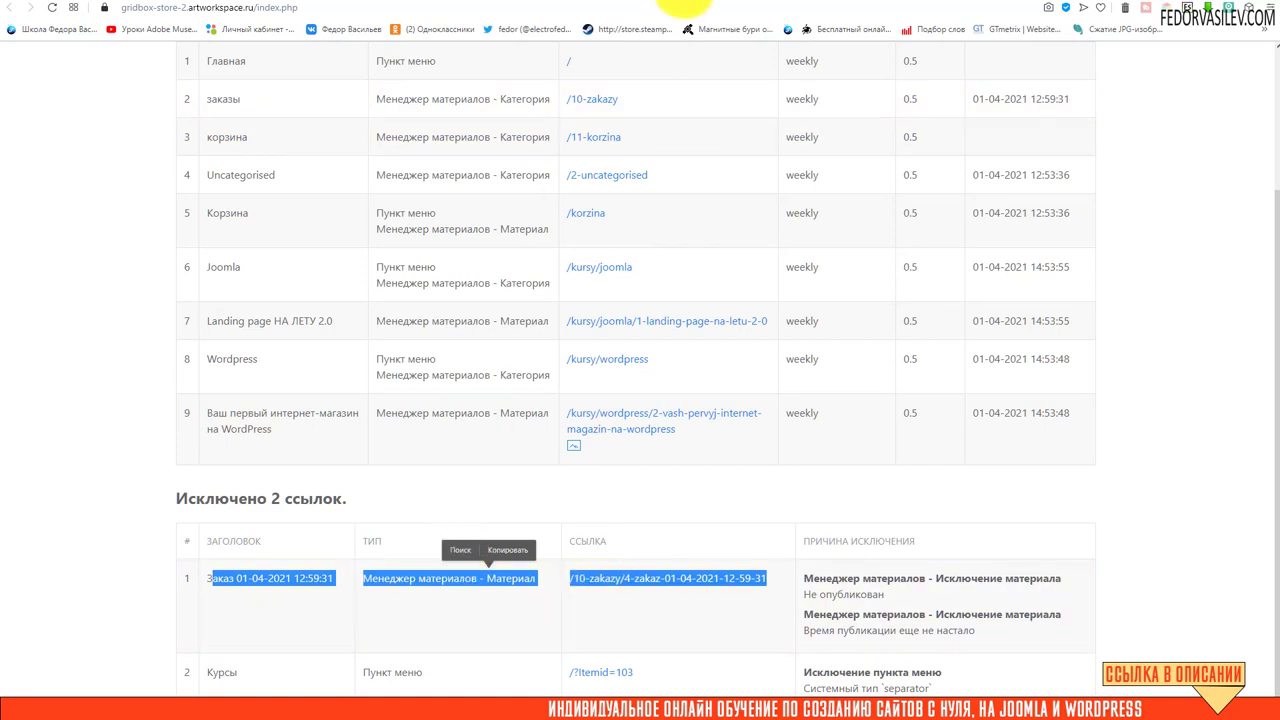
# Switch to the site administration, open the order article from the заказы category in the materials list, and close it
pyautogui.click(695, 2)
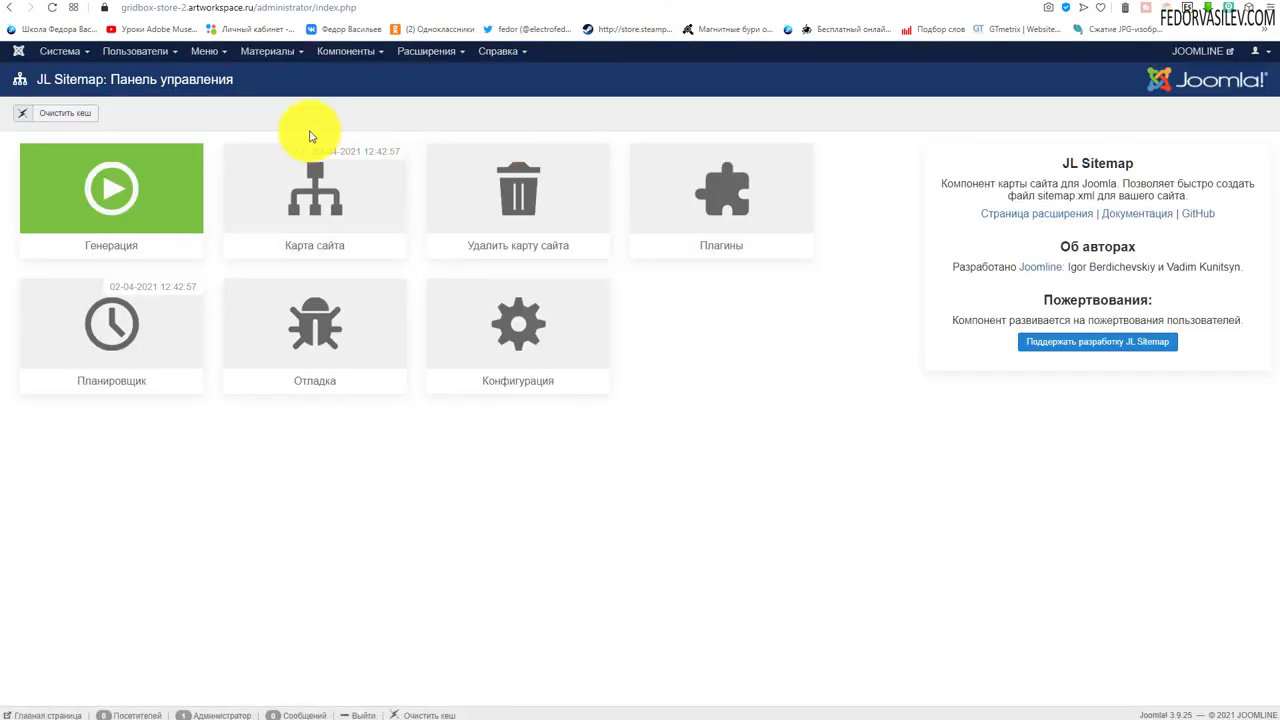
pyautogui.click(271, 55)
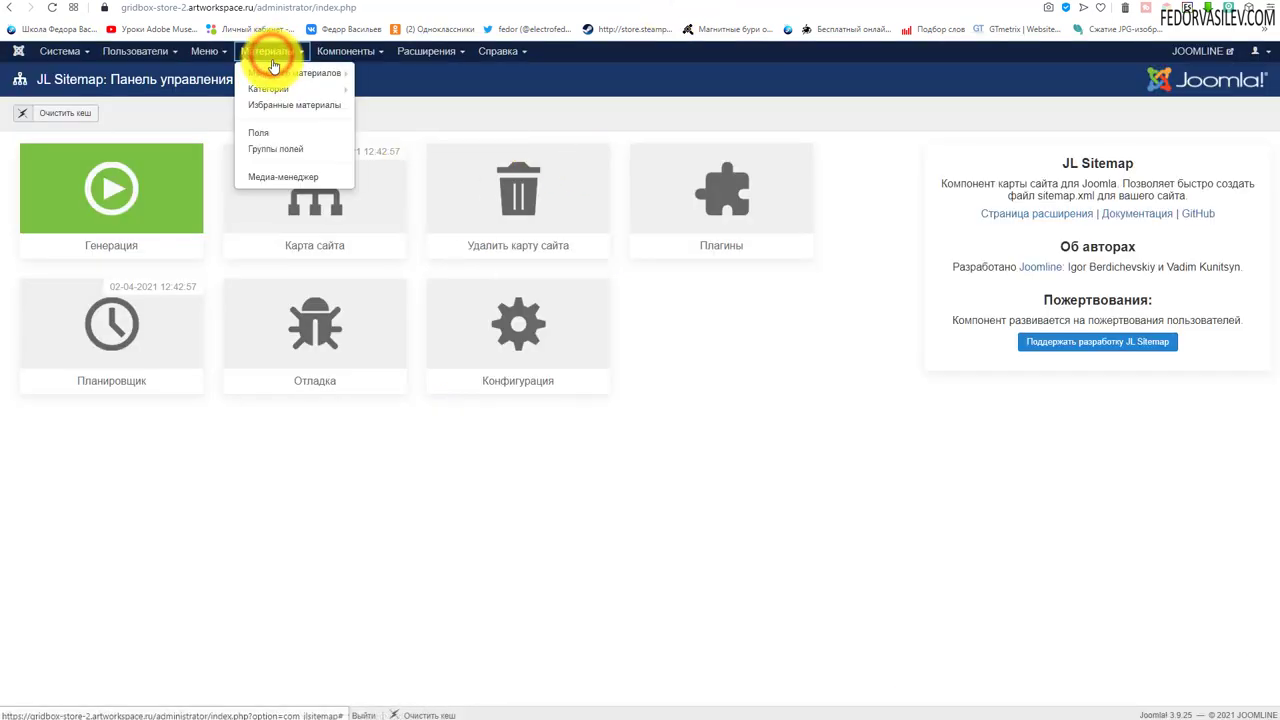
pyautogui.click(272, 72)
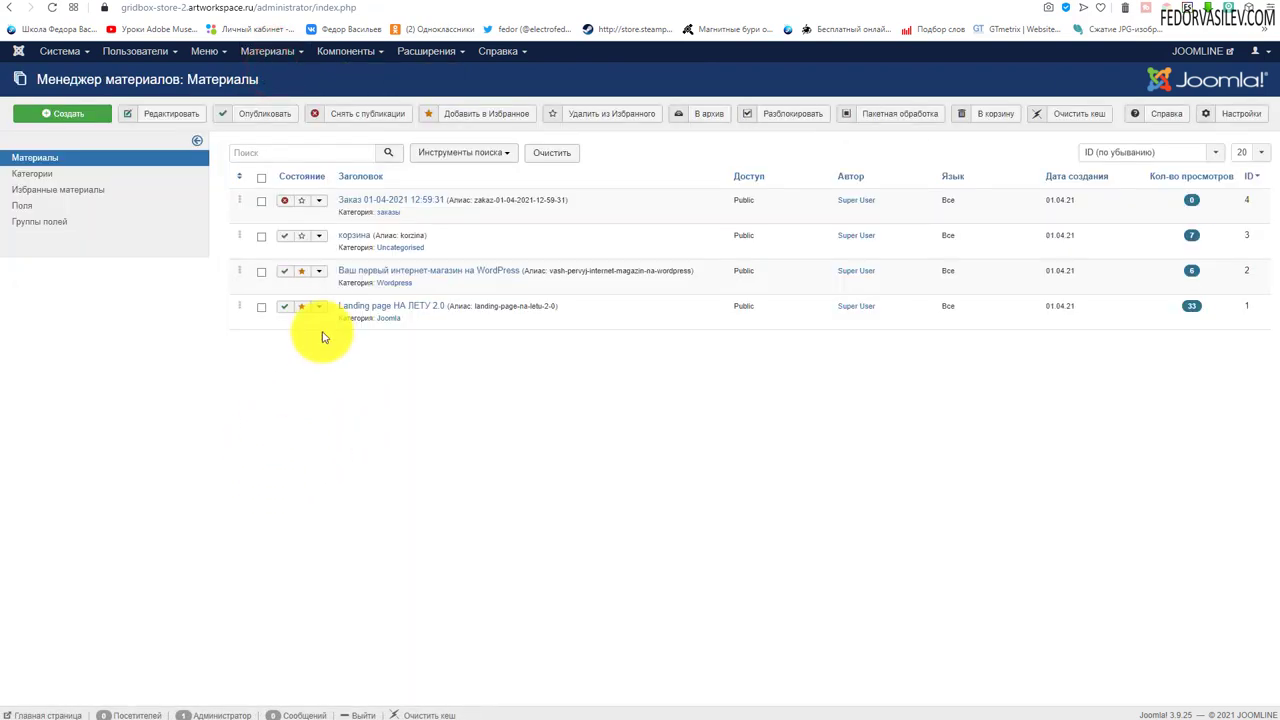
pyautogui.click(398, 200)
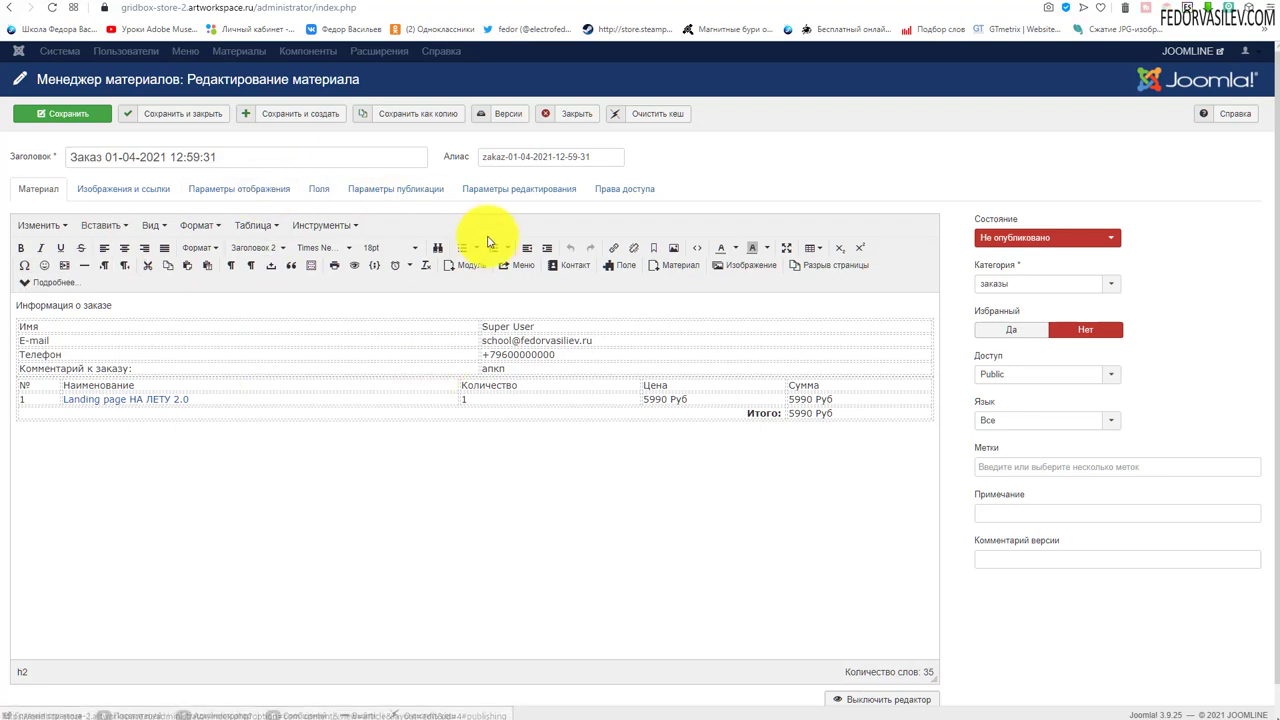
pyautogui.click(571, 113)
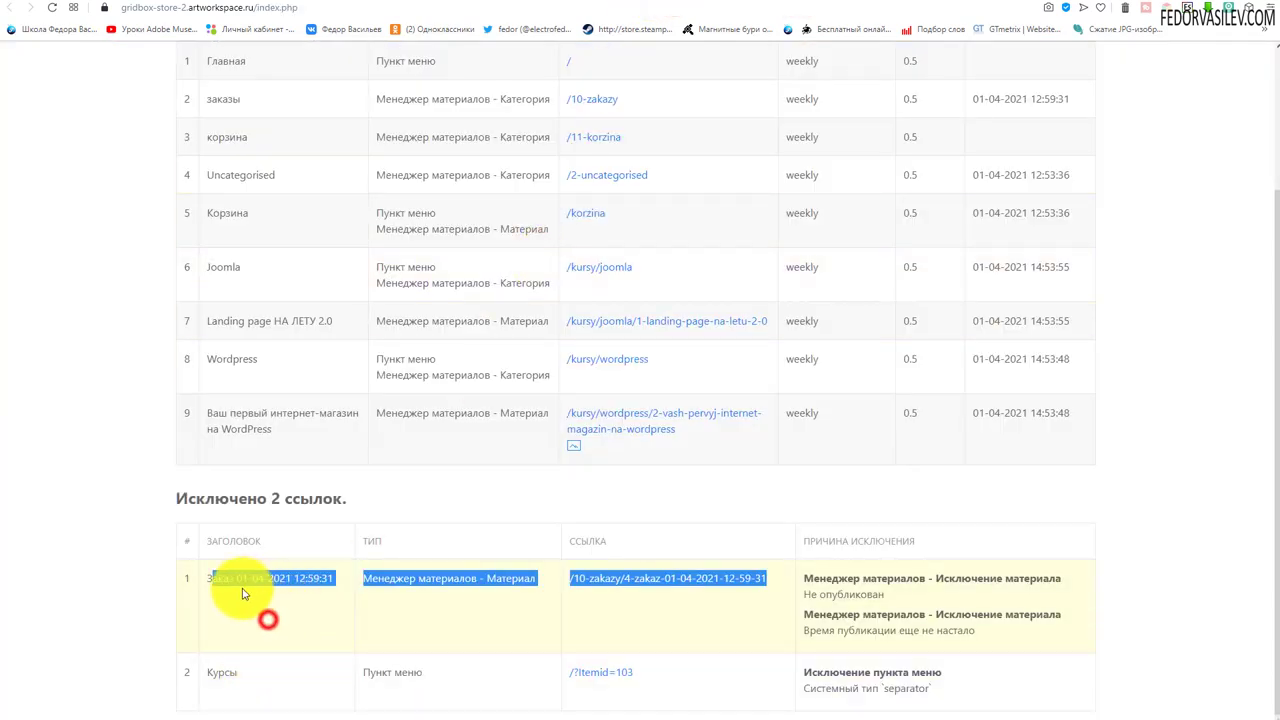
# Highlight the excluded order's title in the debug report, view the image attached to the WordPress course link, and return
pyautogui.click(209, 585)
pyautogui.moveTo(209, 585); pyautogui.dragTo(333, 580)
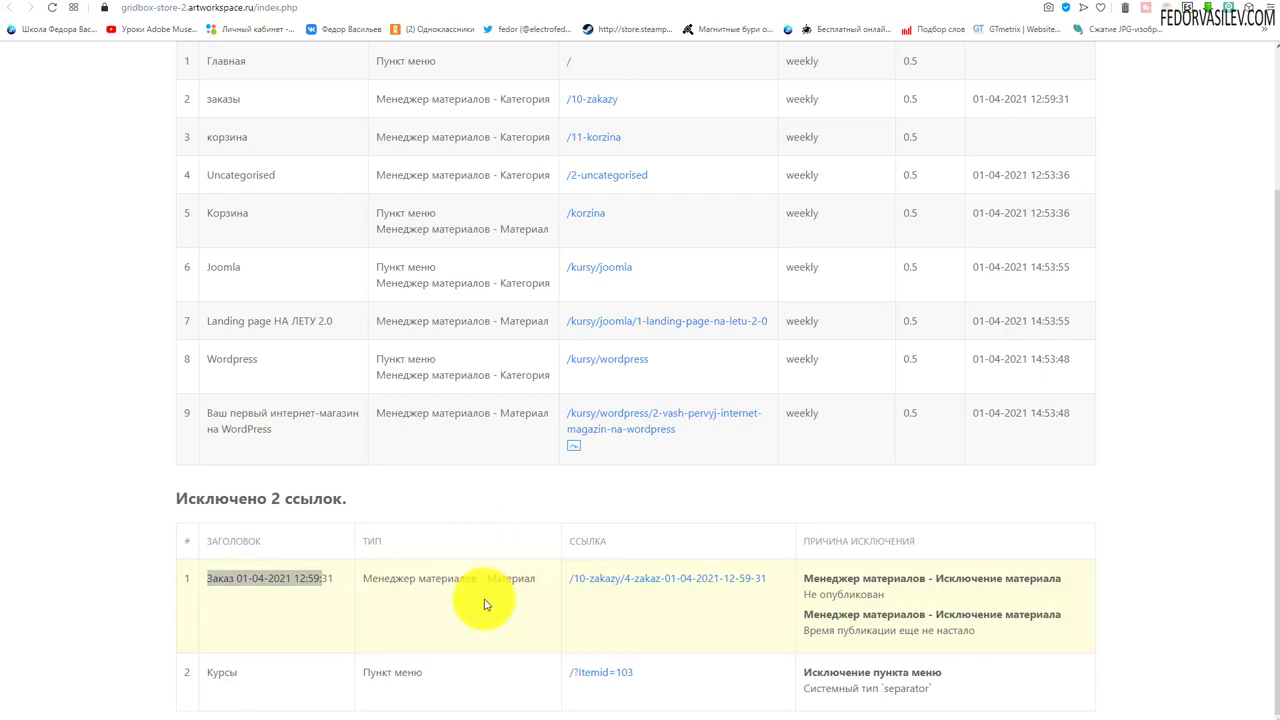
pyautogui.click(573, 447)
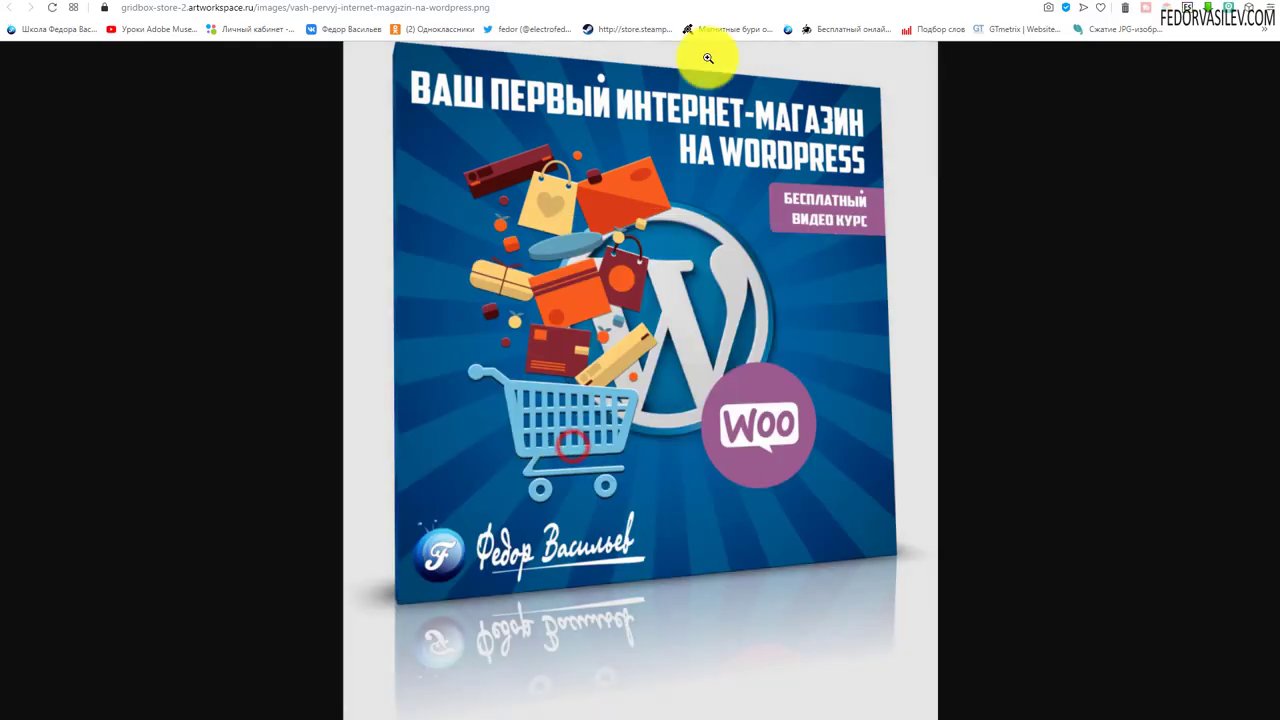
pyautogui.hotkey('alt', 'Left')
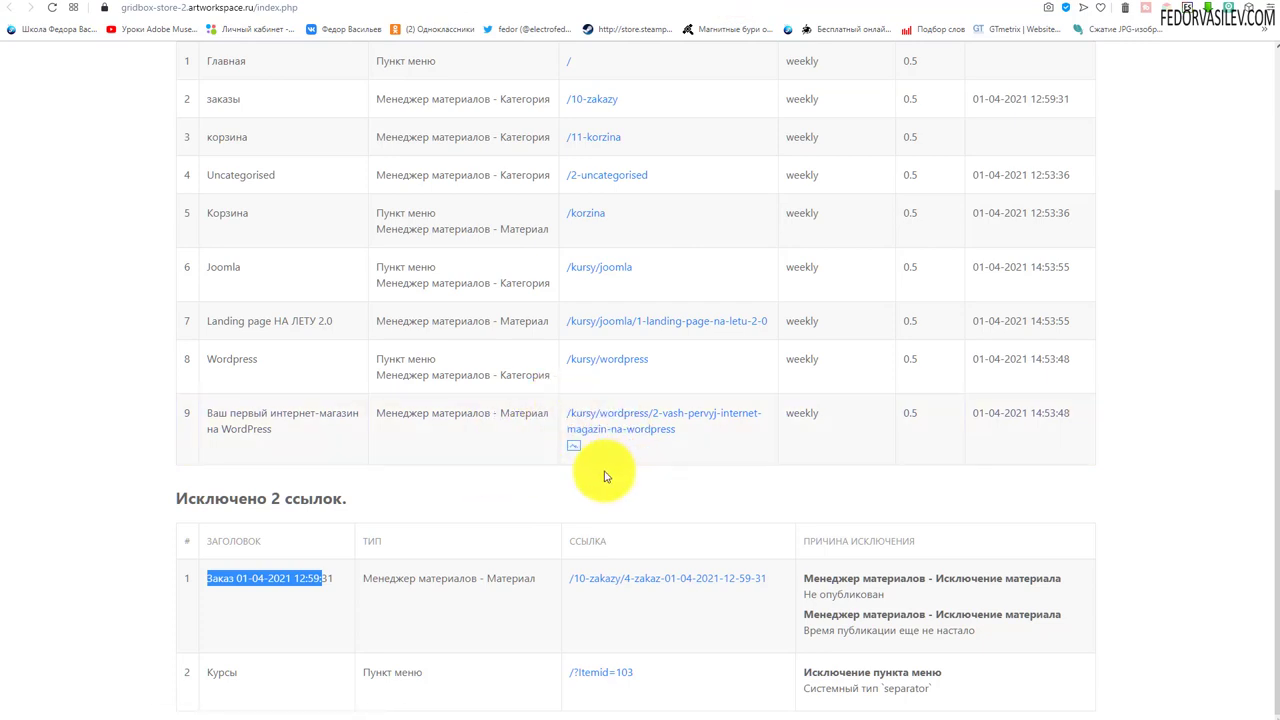
# Return from the debug report to the JL Sitemap control panel, open the component configuration and highlight the file name
pyautogui.scroll(2, 604, 474)
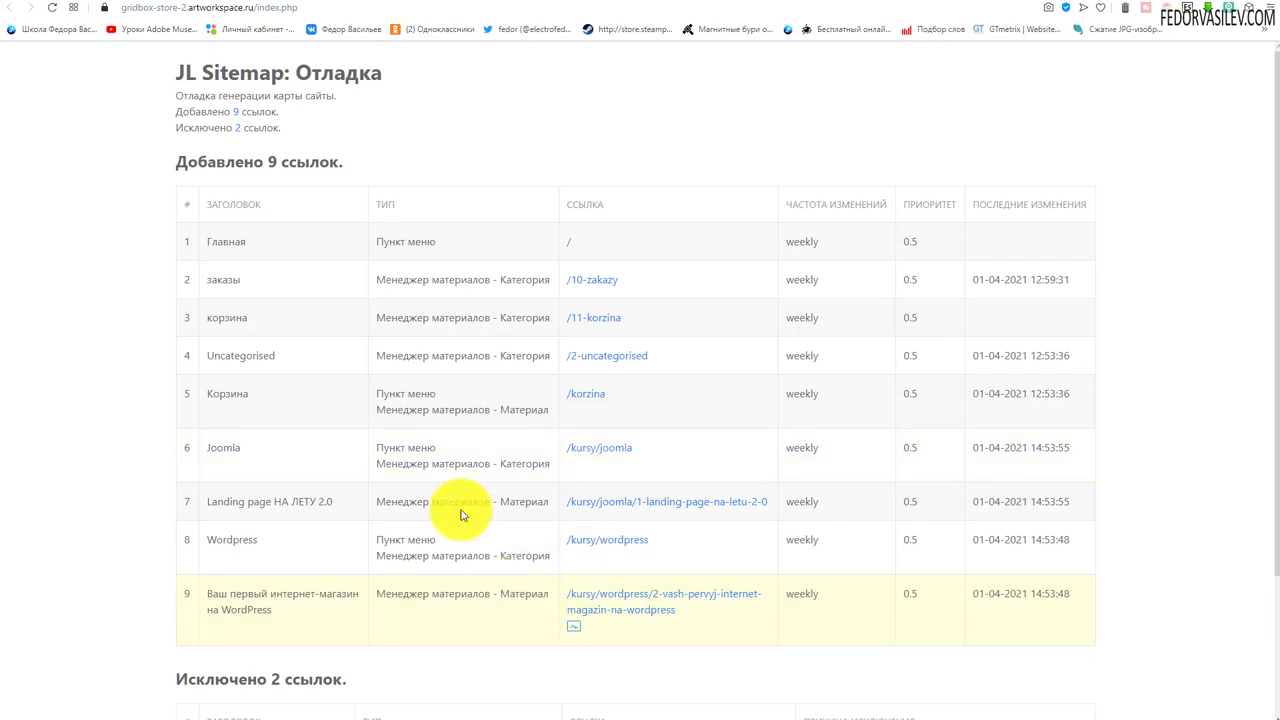
pyautogui.hotkey('alt', 'Left')
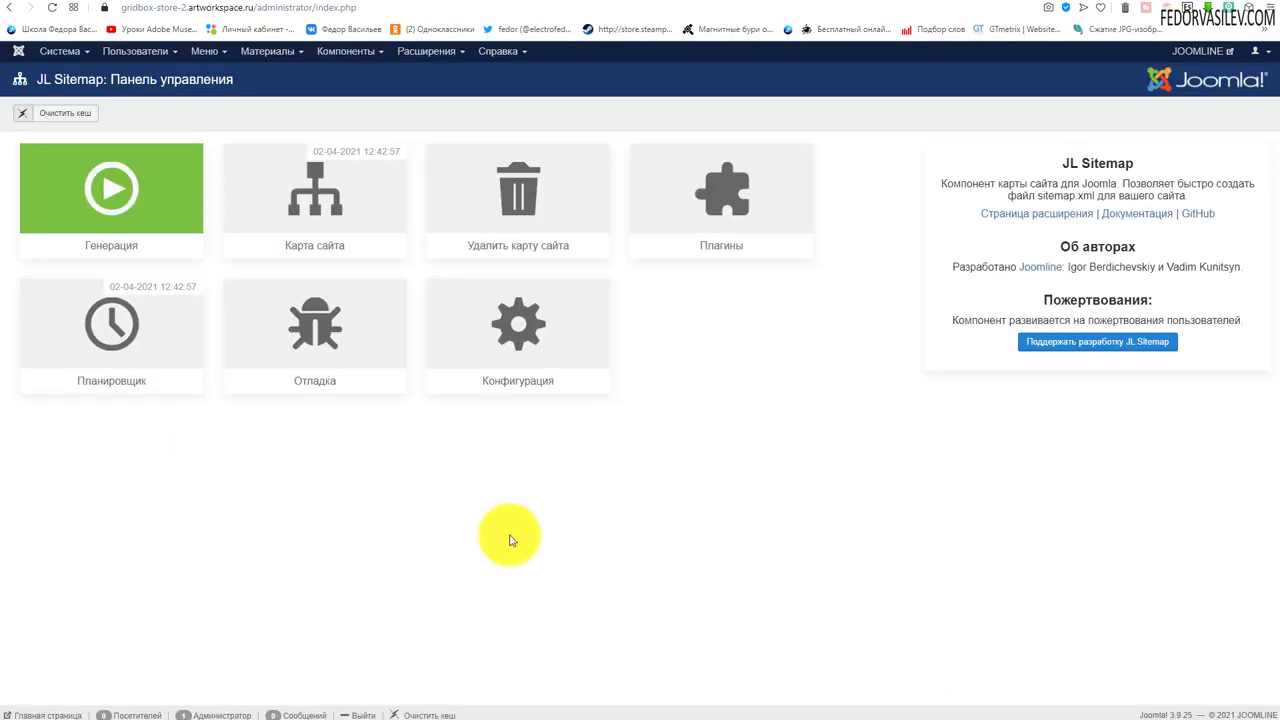
pyautogui.click(500, 337)
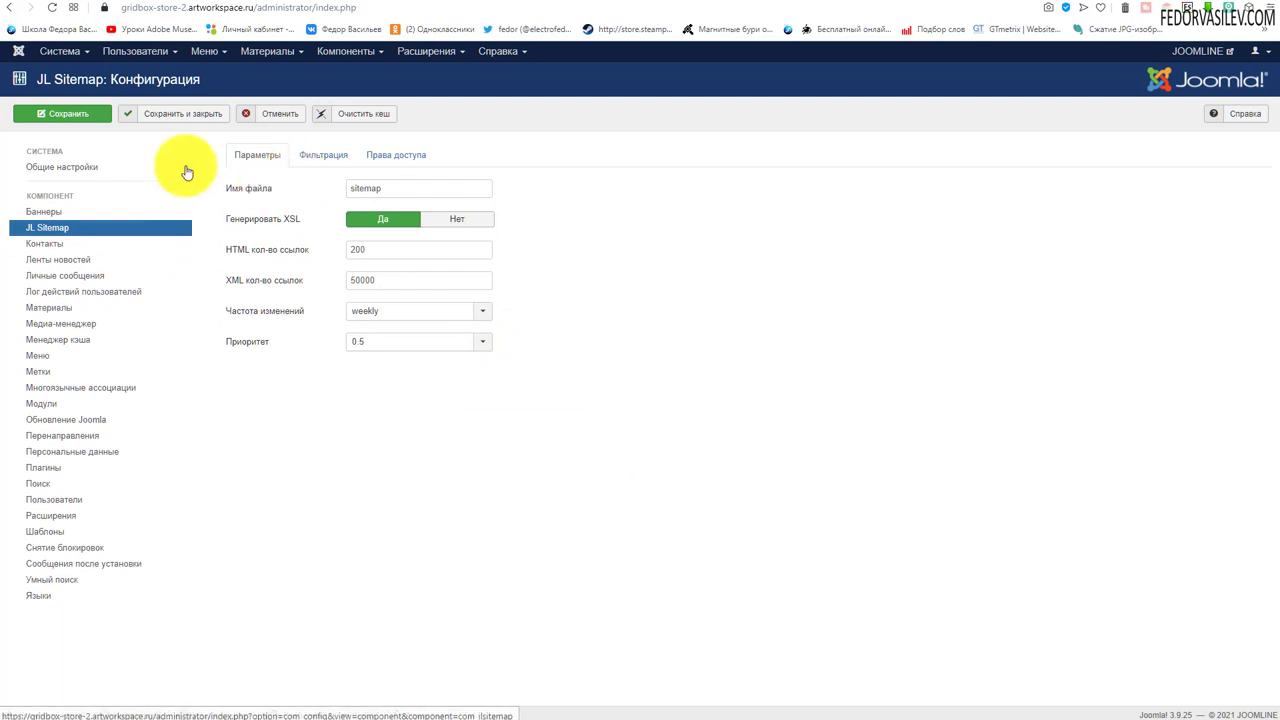
pyautogui.moveTo(277, 198)
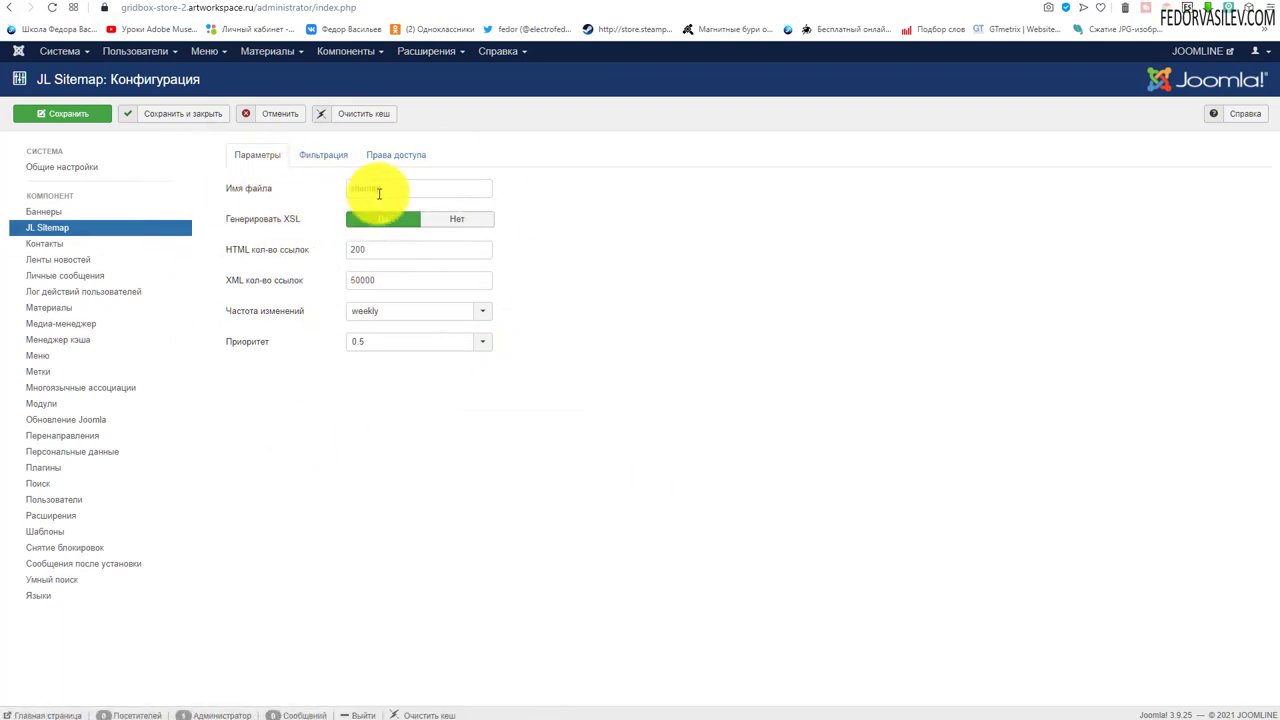
pyautogui.doubleClick(388, 188)
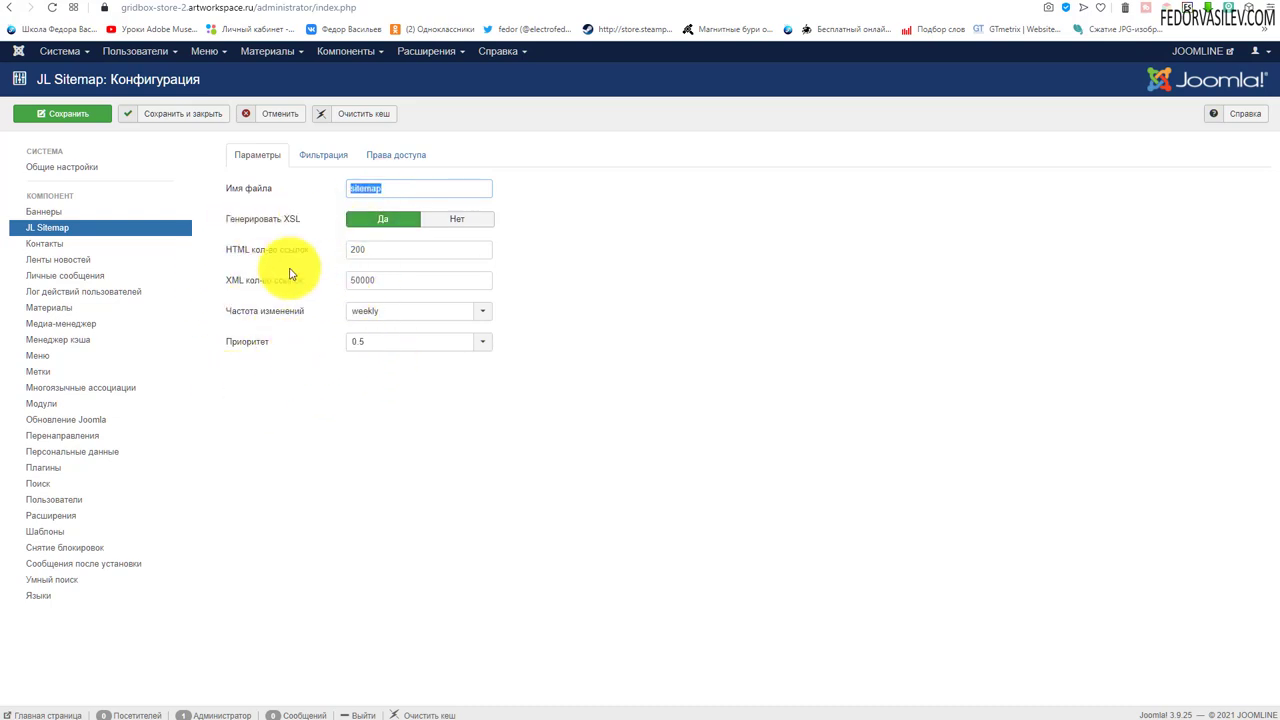
# In the filtering settings, highlight the /component/view example and turn on excluding index.php and component links
pyautogui.click(310, 160)
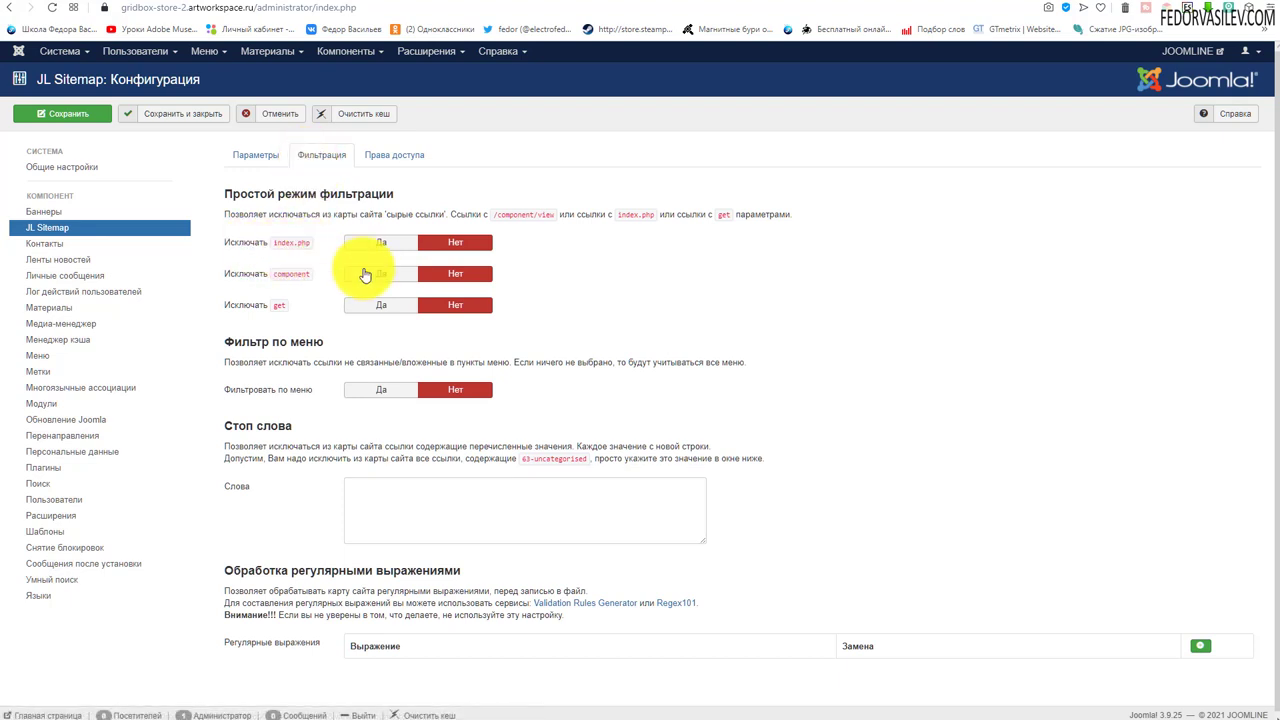
pyautogui.click(381, 242)
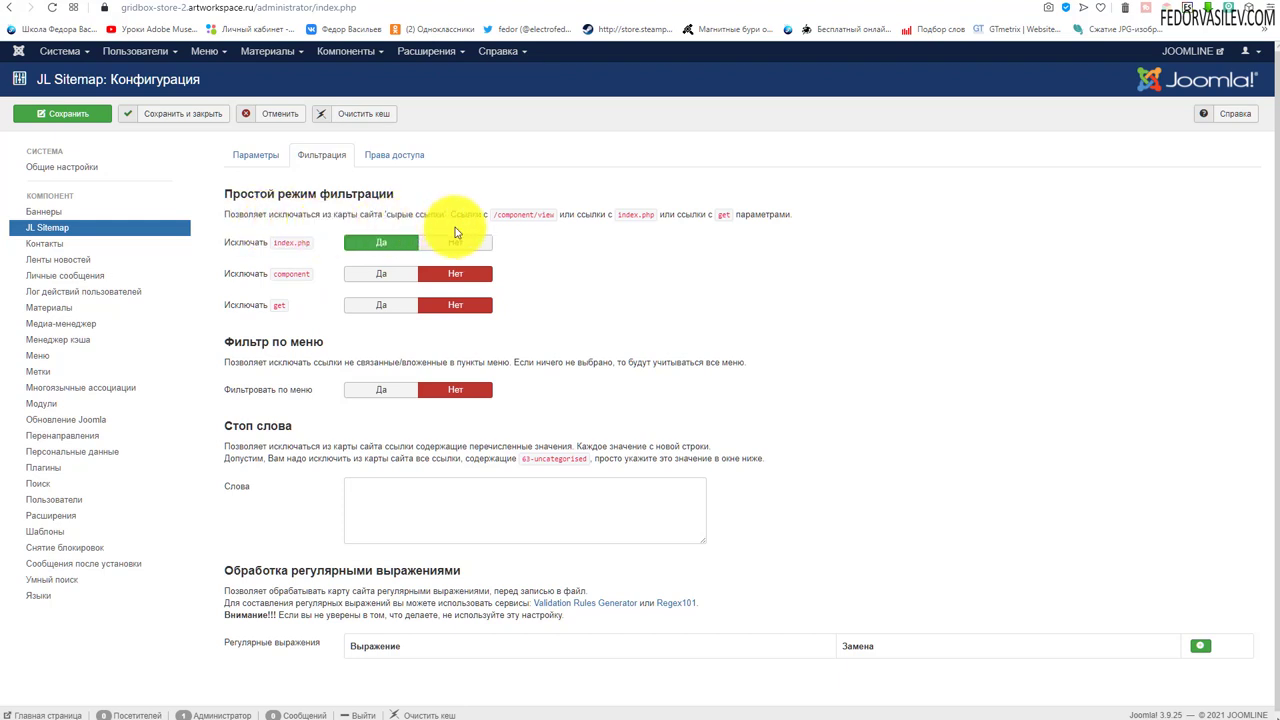
pyautogui.moveTo(497, 215); pyautogui.dragTo(556, 221)
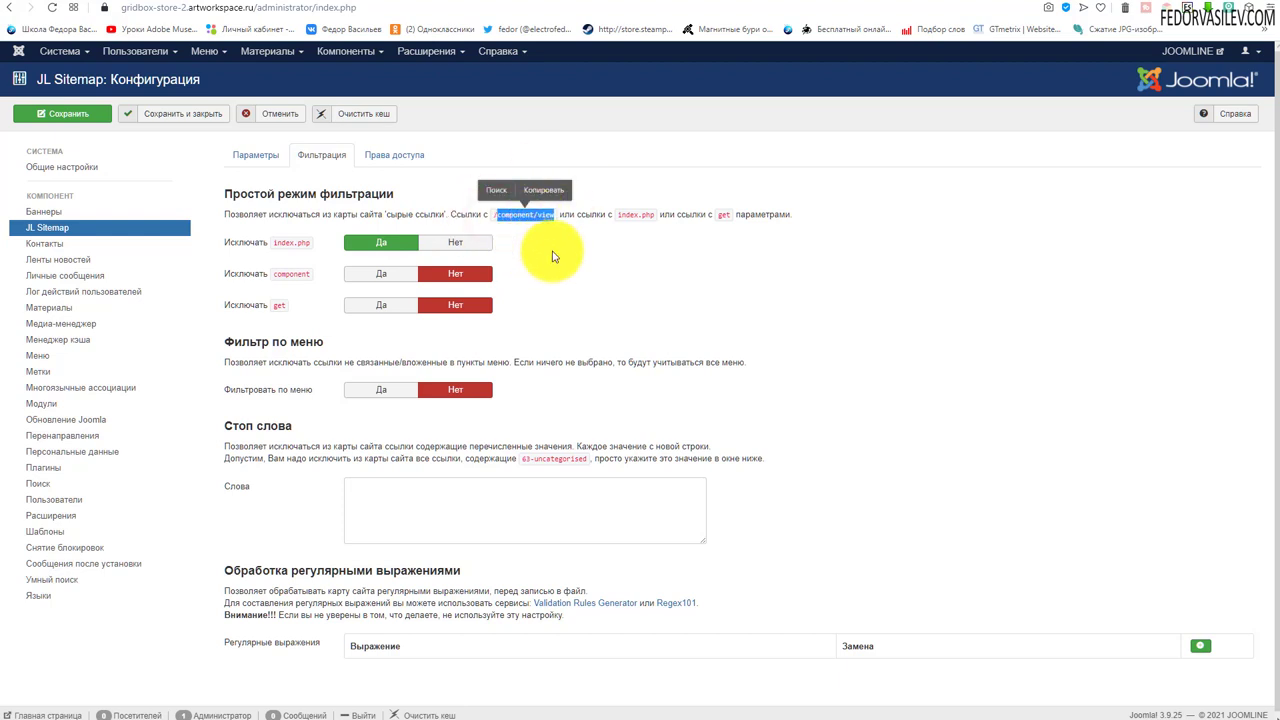
pyautogui.click(622, 240)
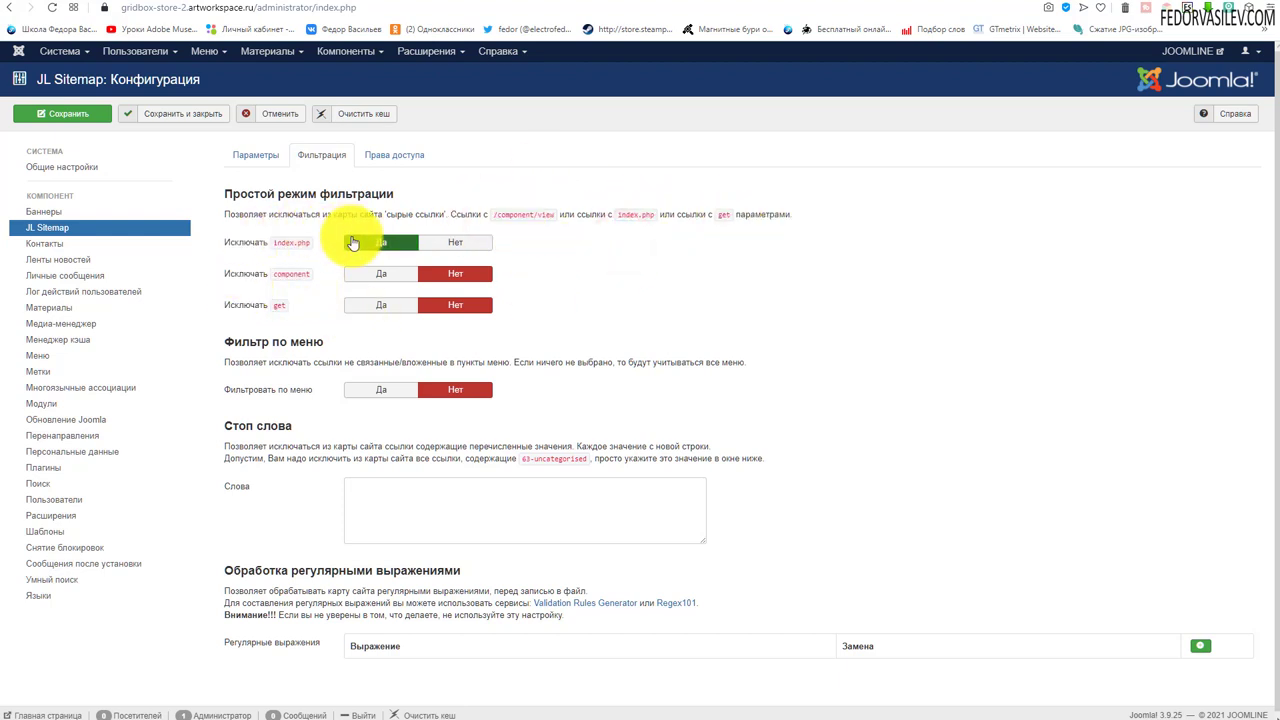
pyautogui.click(355, 276)
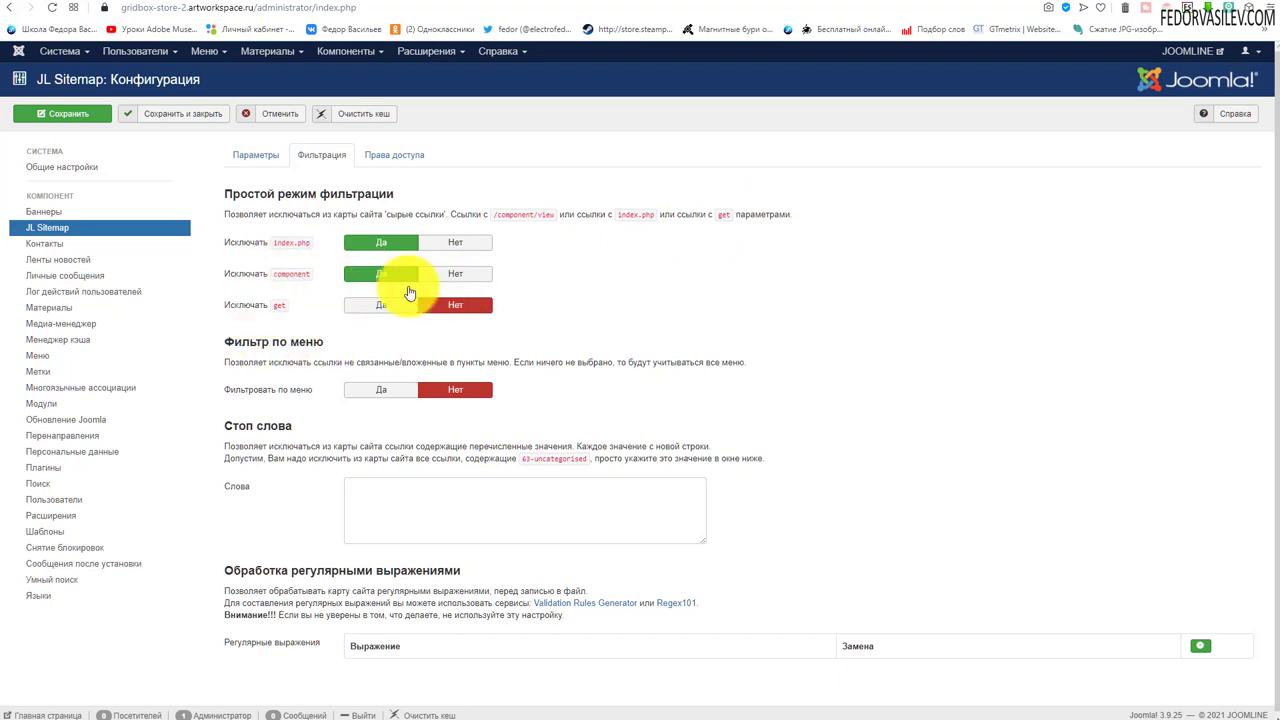
# Try filtering by menu with Main Menu selected, remove that menu and turn the menu filter back off
pyautogui.scroll(-1, 274, 345)
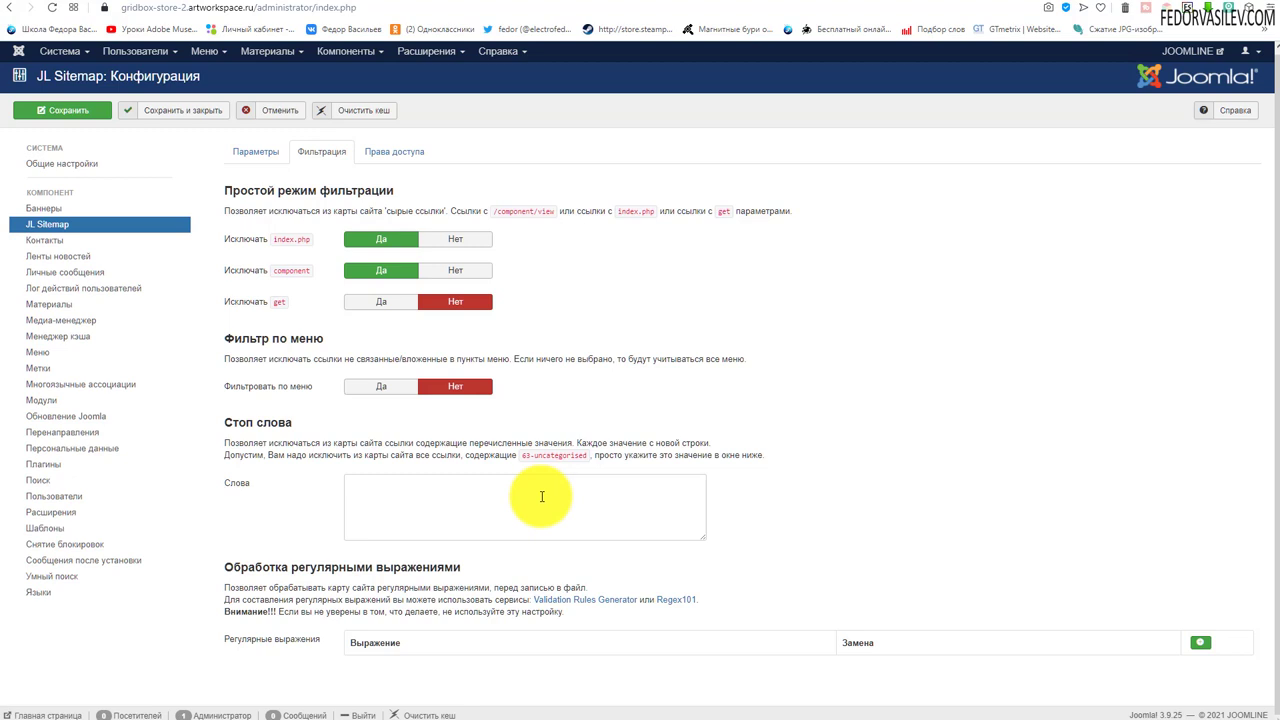
pyautogui.click(404, 387)
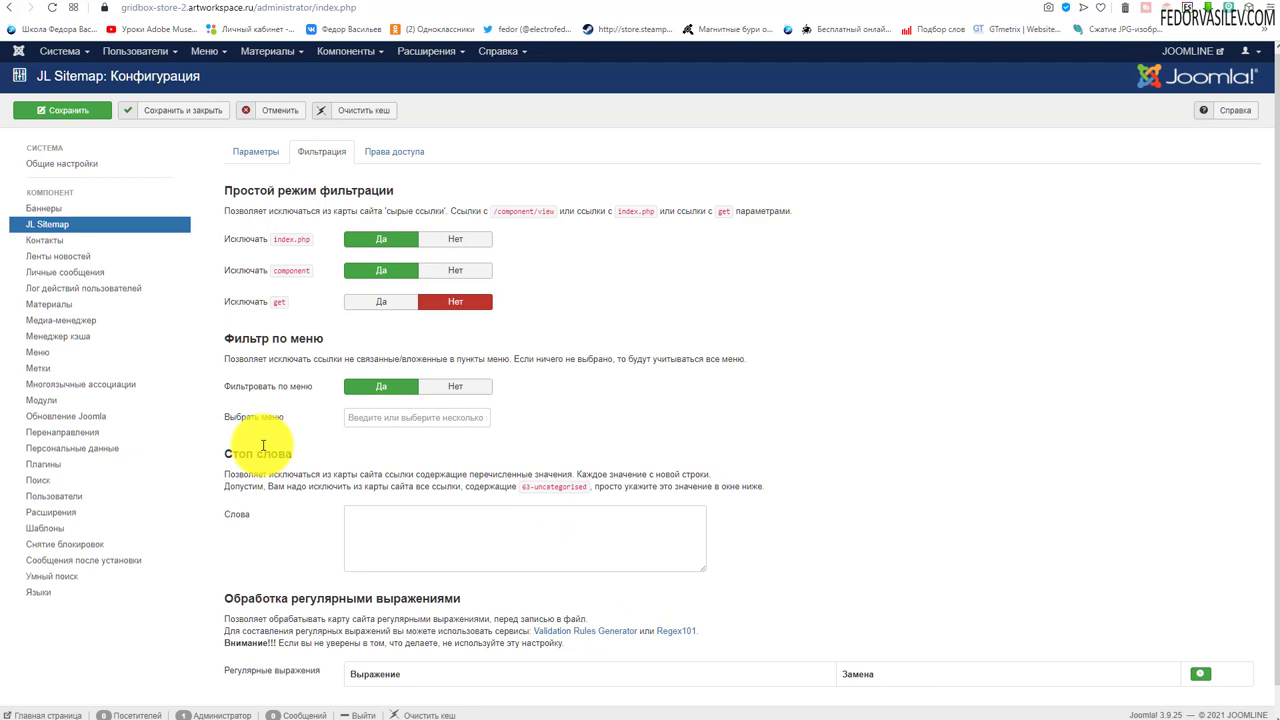
pyautogui.click(362, 421)
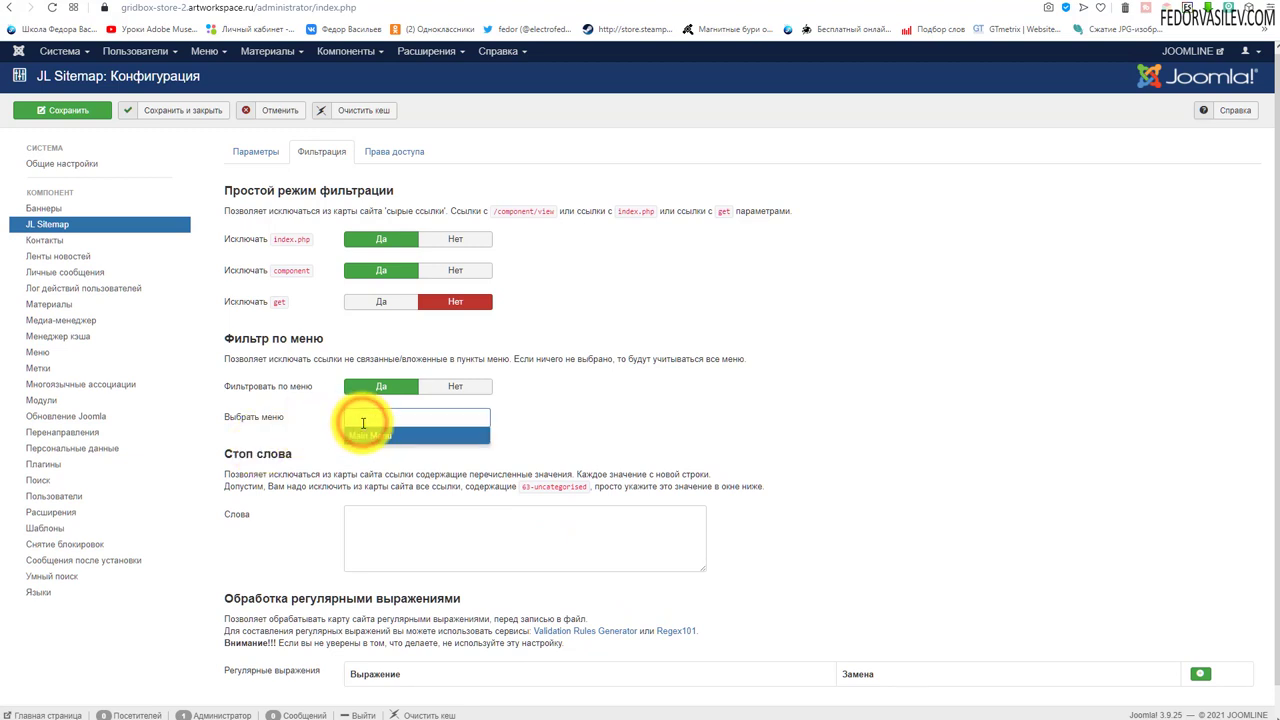
pyautogui.click(366, 436)
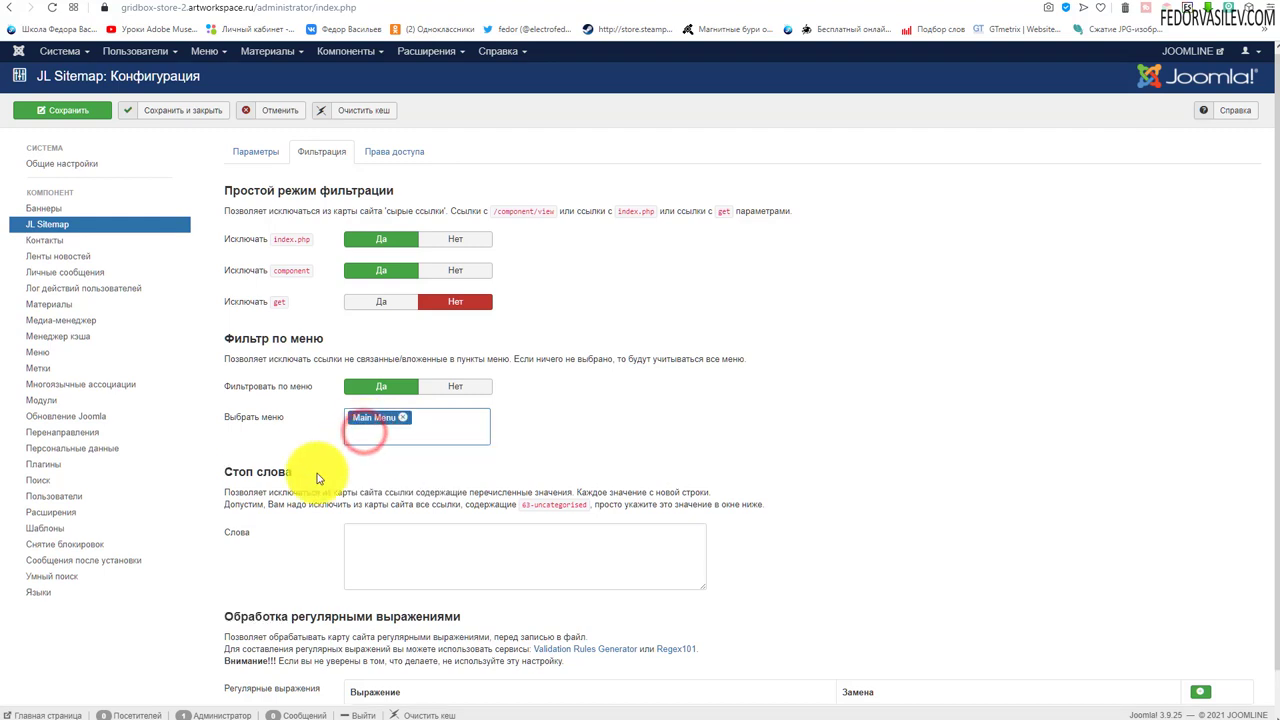
pyautogui.click(352, 433)
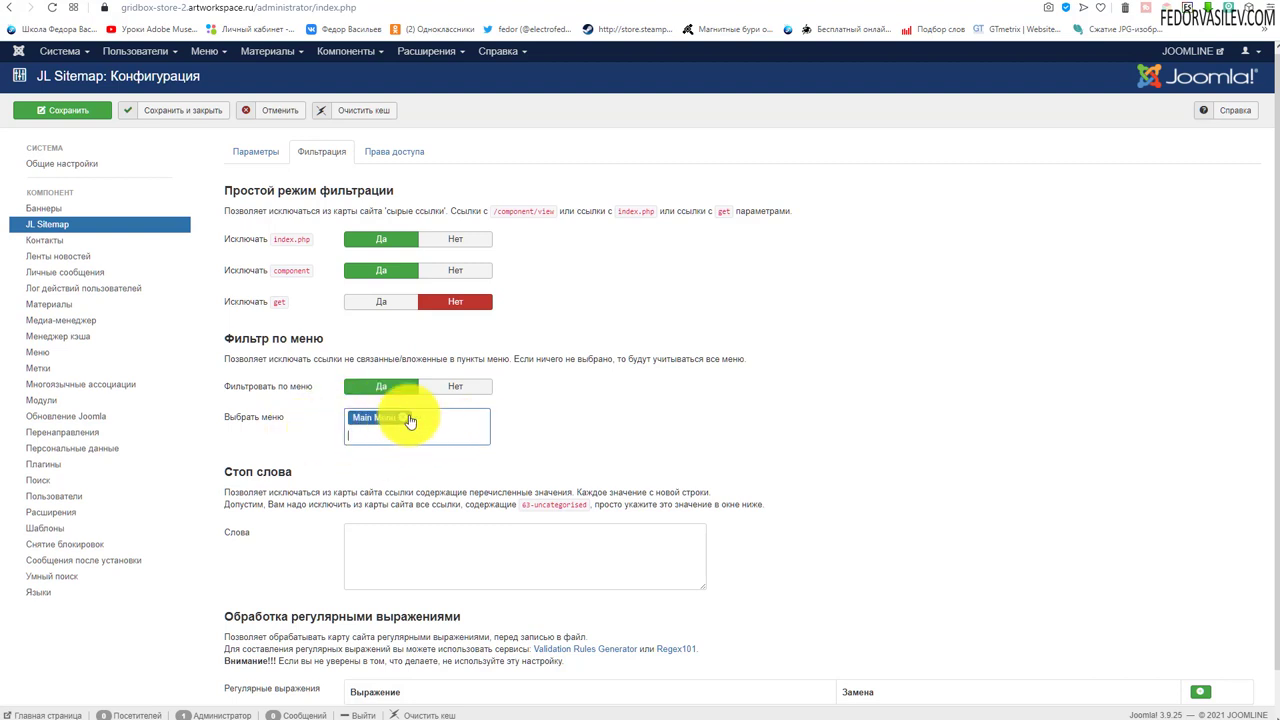
pyautogui.click(401, 421)
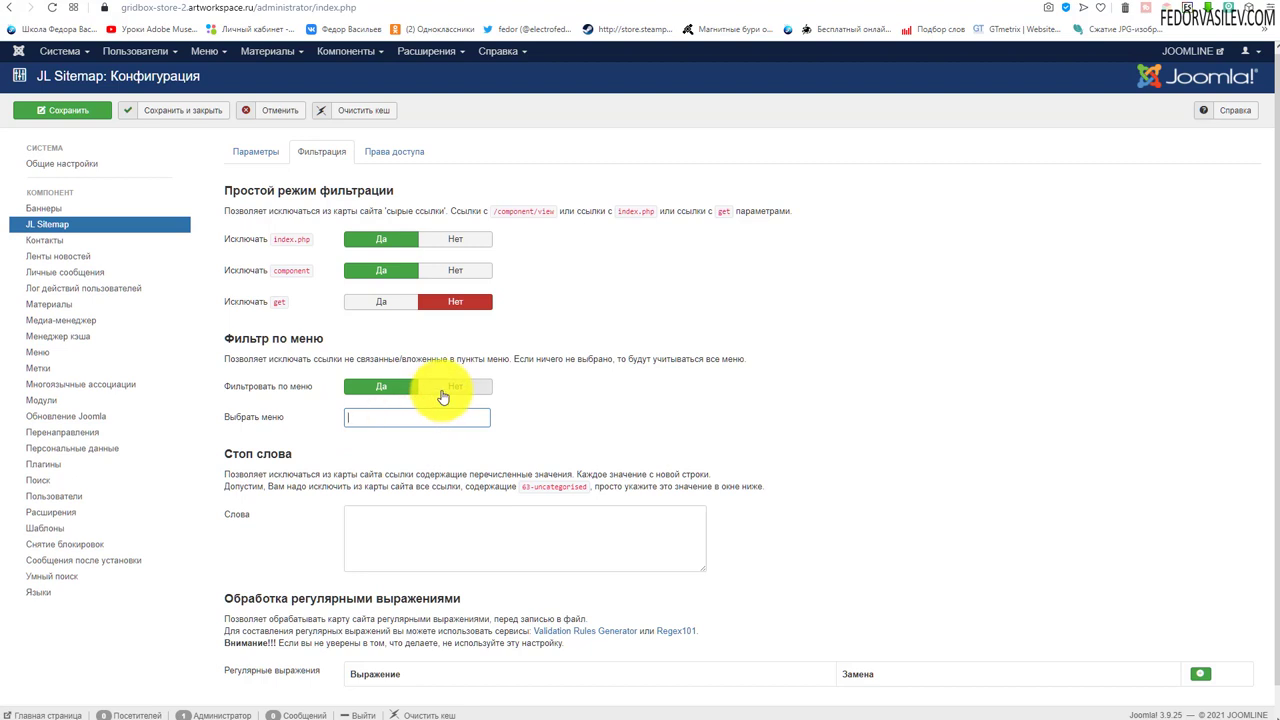
pyautogui.click(443, 391)
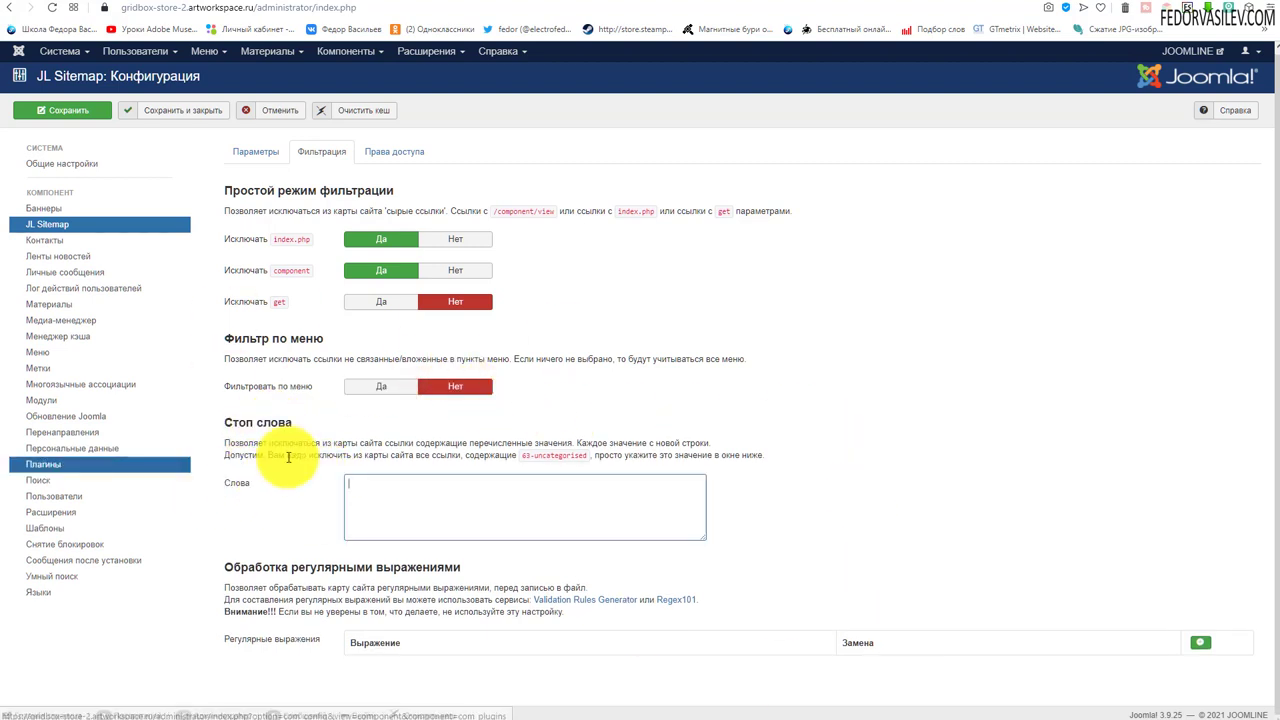
# Highlight the 63-uncategorised stop word example, open the materials category list and highlight the Uncategorised category's title
pyautogui.click(546, 478)
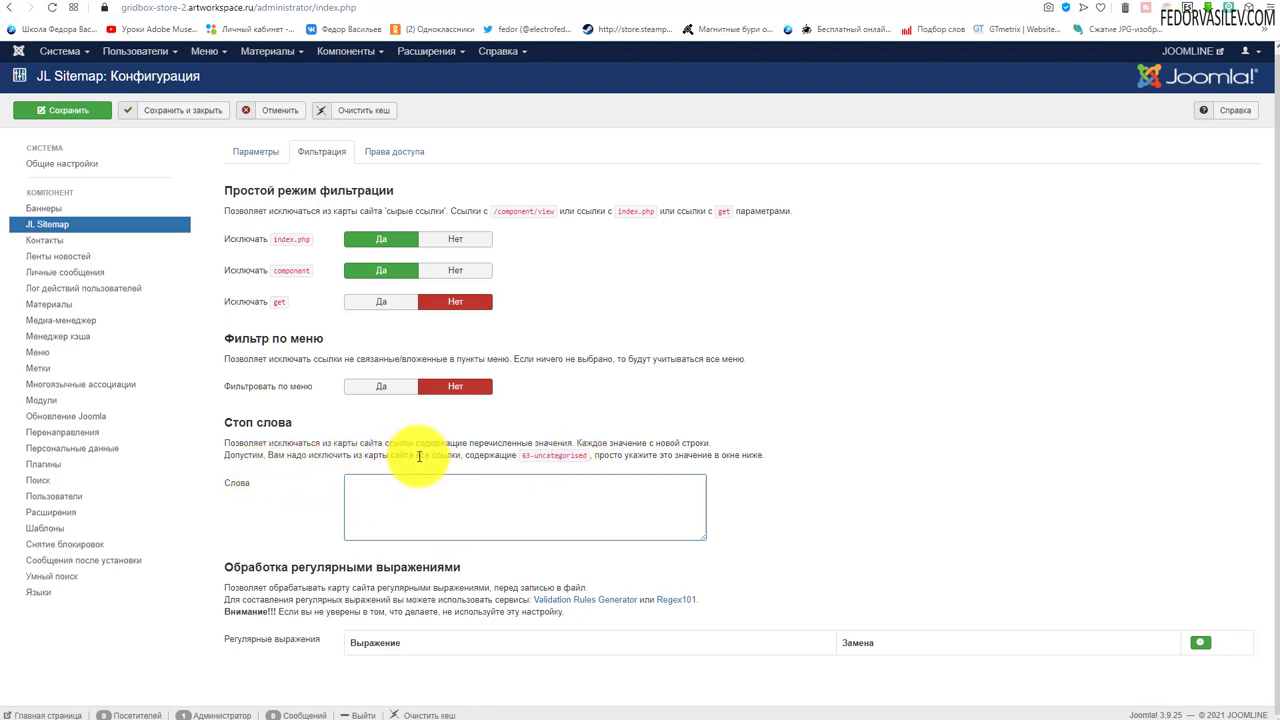
pyautogui.moveTo(591, 456); pyautogui.dragTo(524, 456)
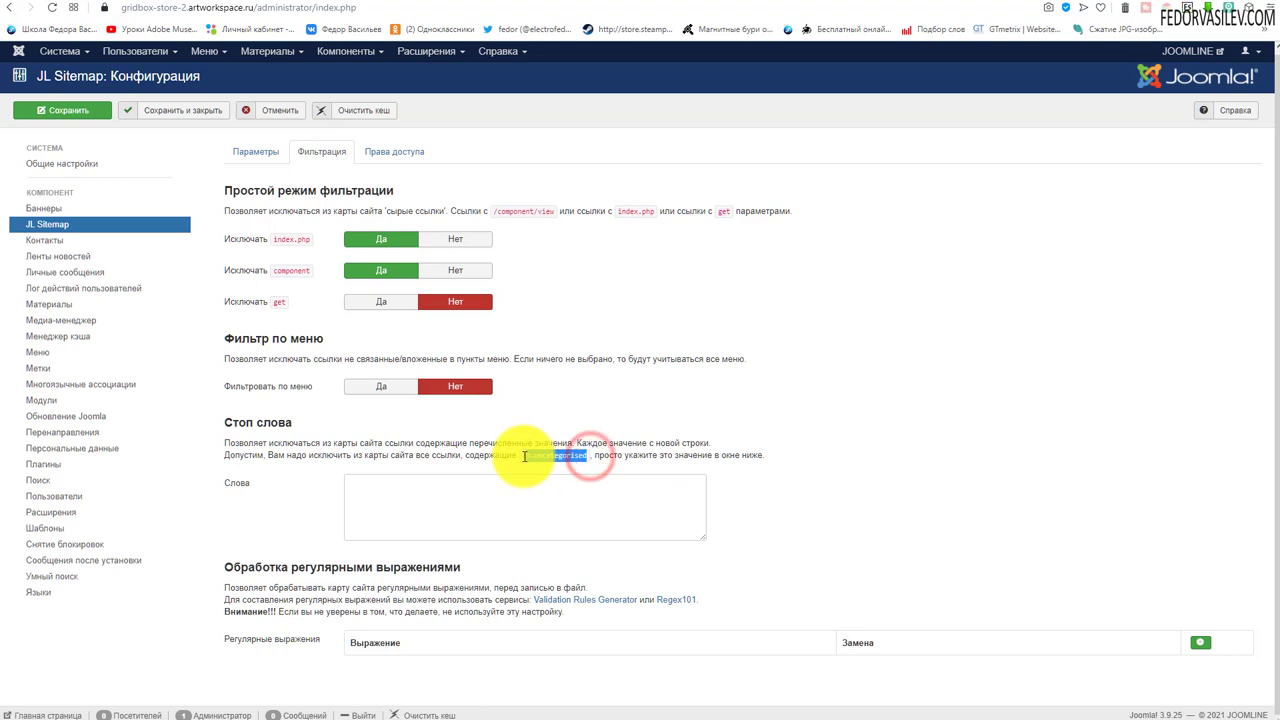
pyautogui.click(250, 50)
pyautogui.moveTo(236, 73)
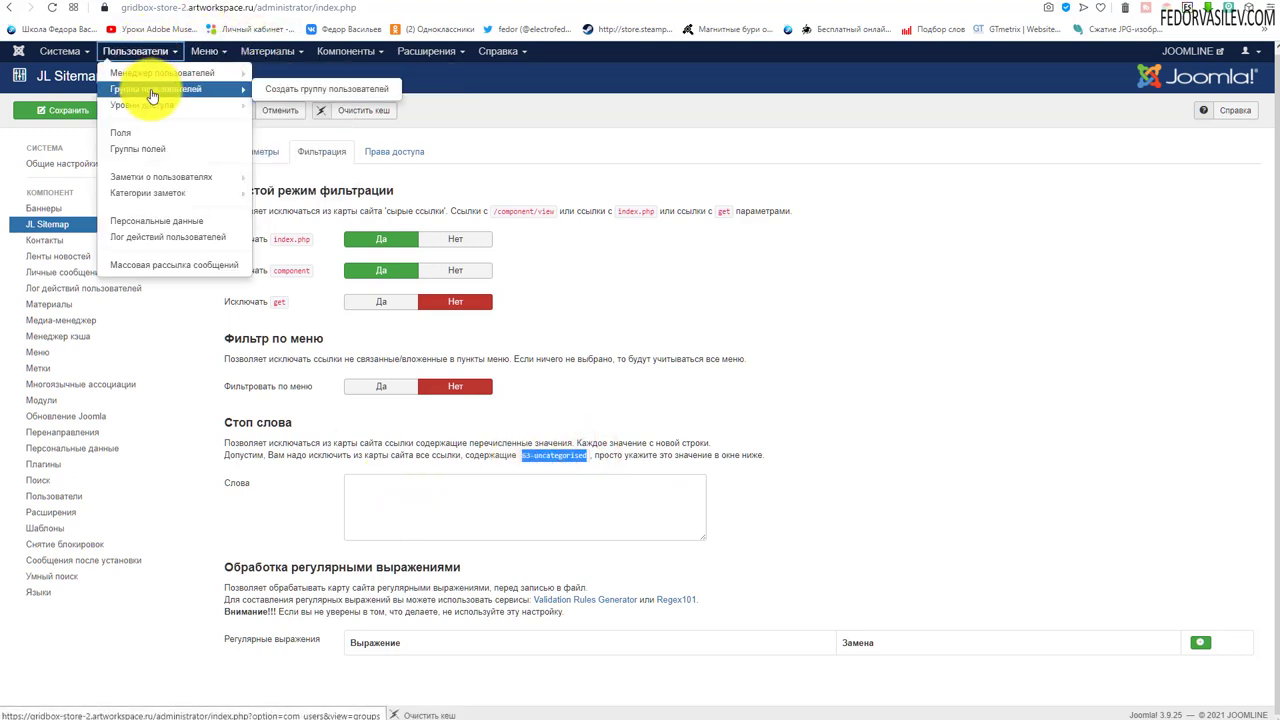
pyautogui.click(265, 89)
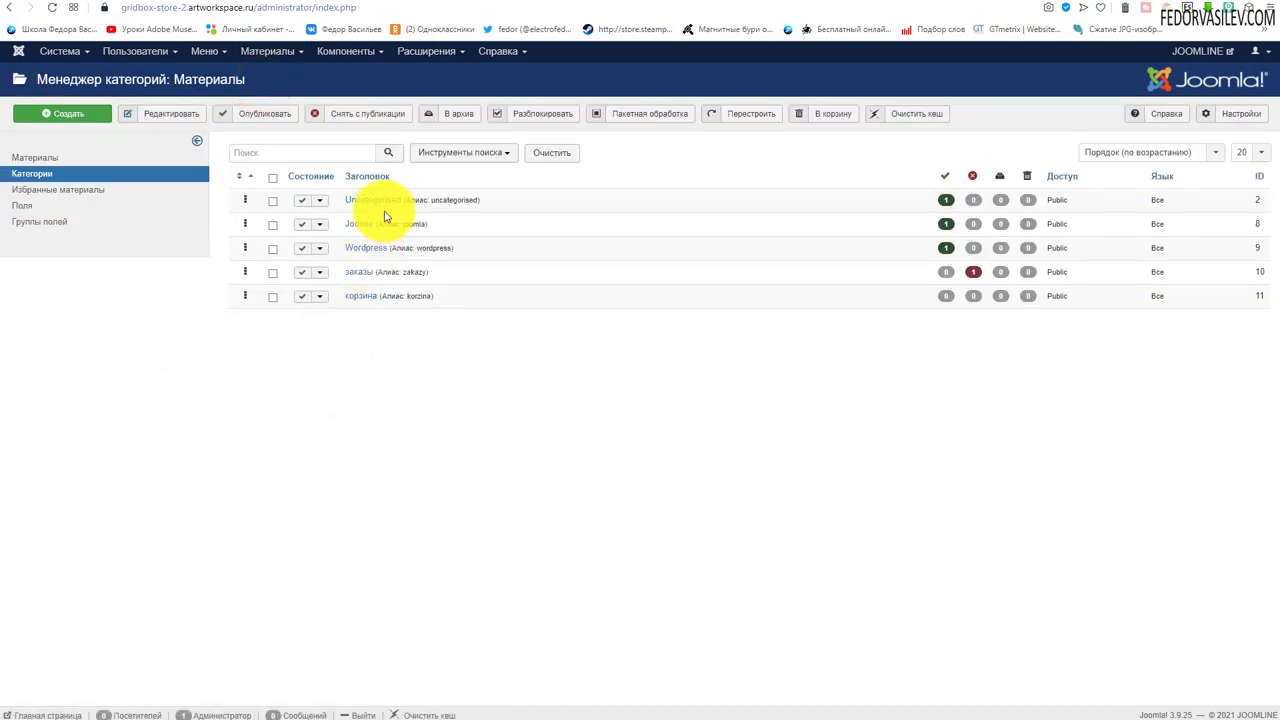
pyautogui.moveTo(403, 196); pyautogui.dragTo(344, 208)
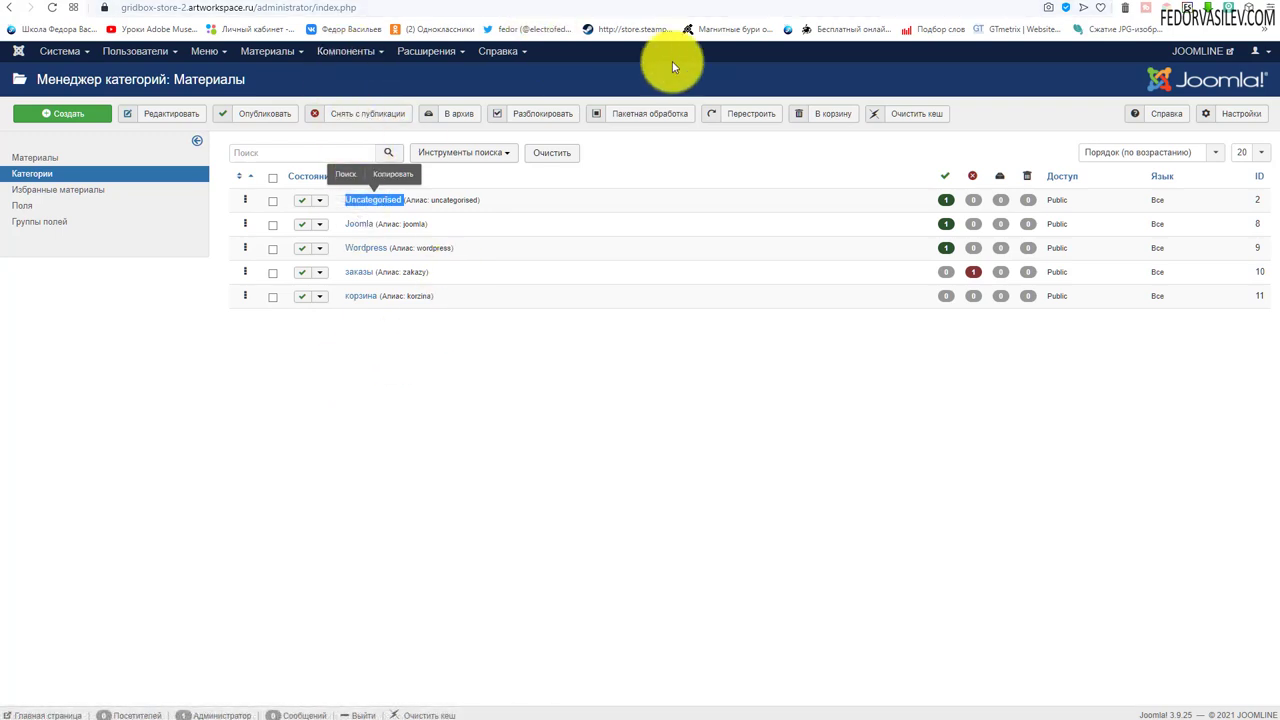
# Reopen the JL Sitemap component from the site administration, open its debug report and highlight the added links heading
pyautogui.click(712, 4)
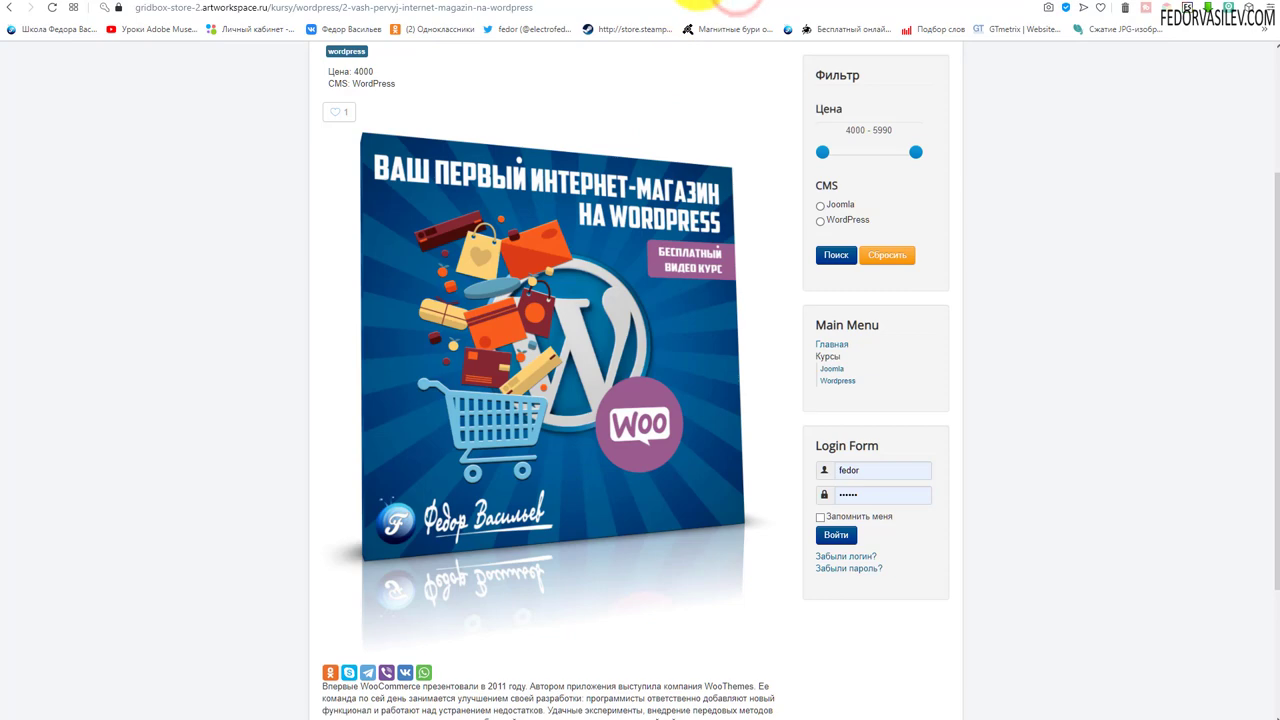
pyautogui.click(672, 5)
pyautogui.click(335, 55)
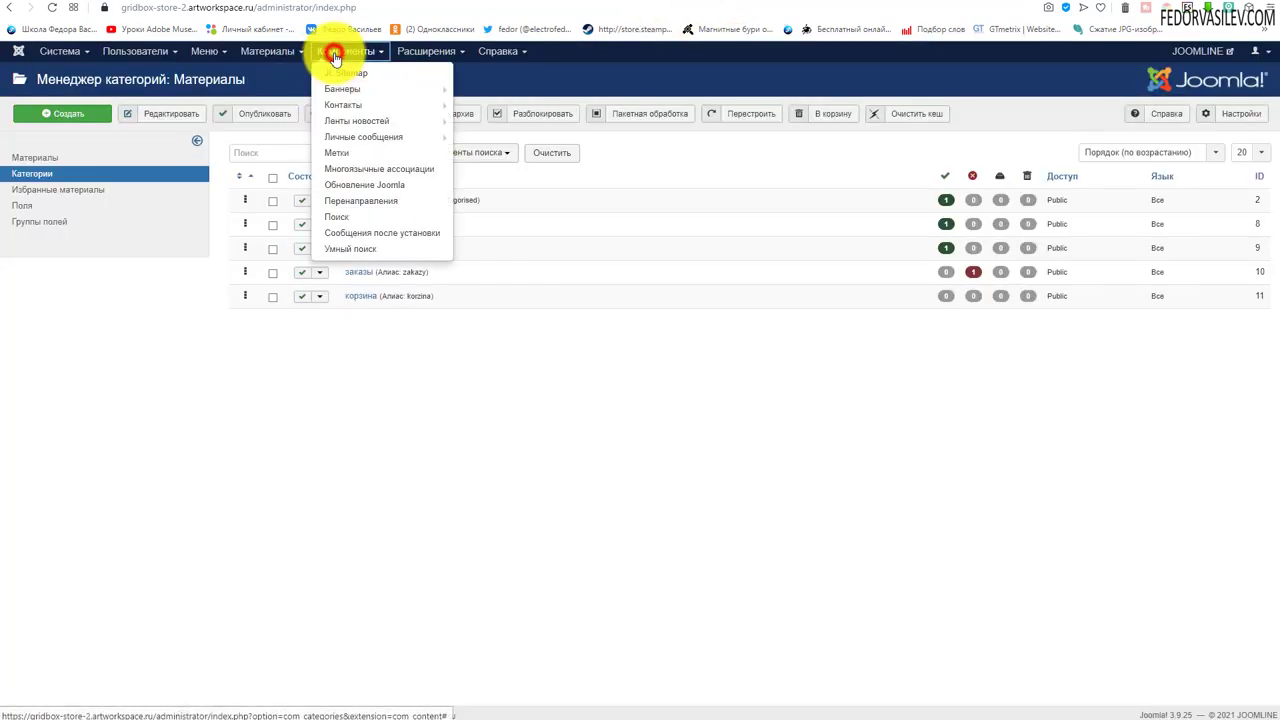
pyautogui.click(339, 74)
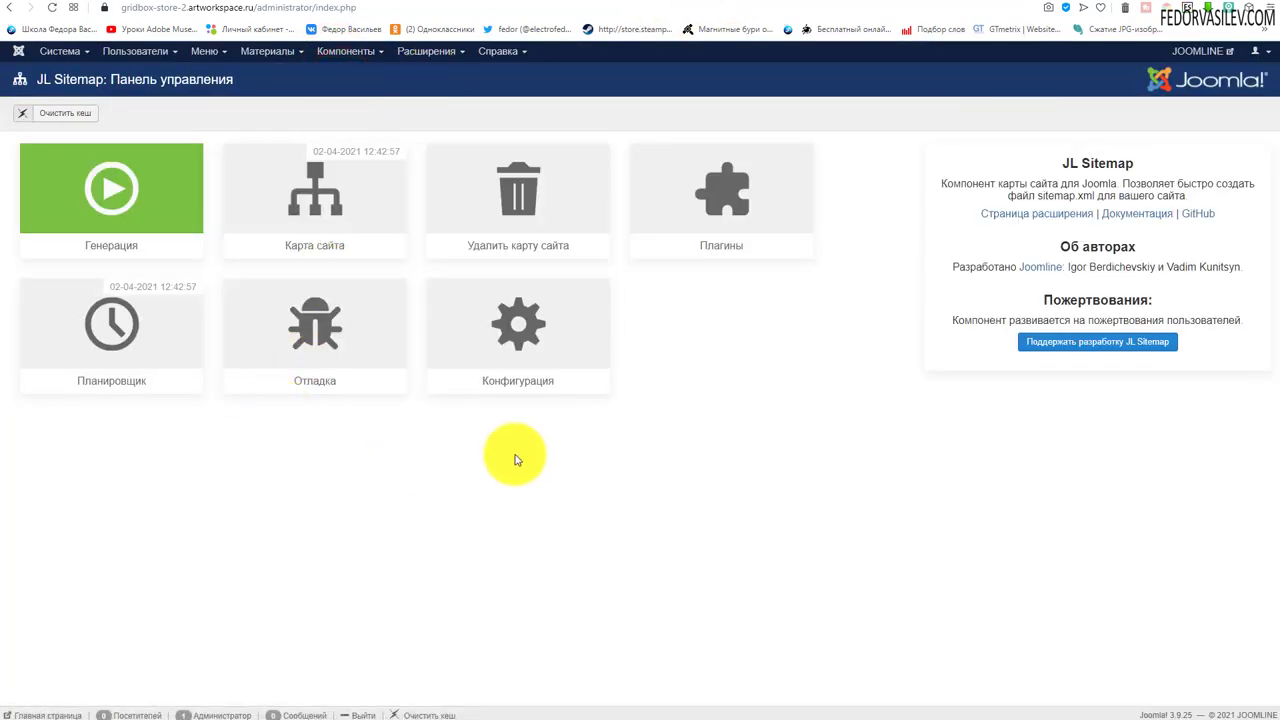
pyautogui.click(314, 330)
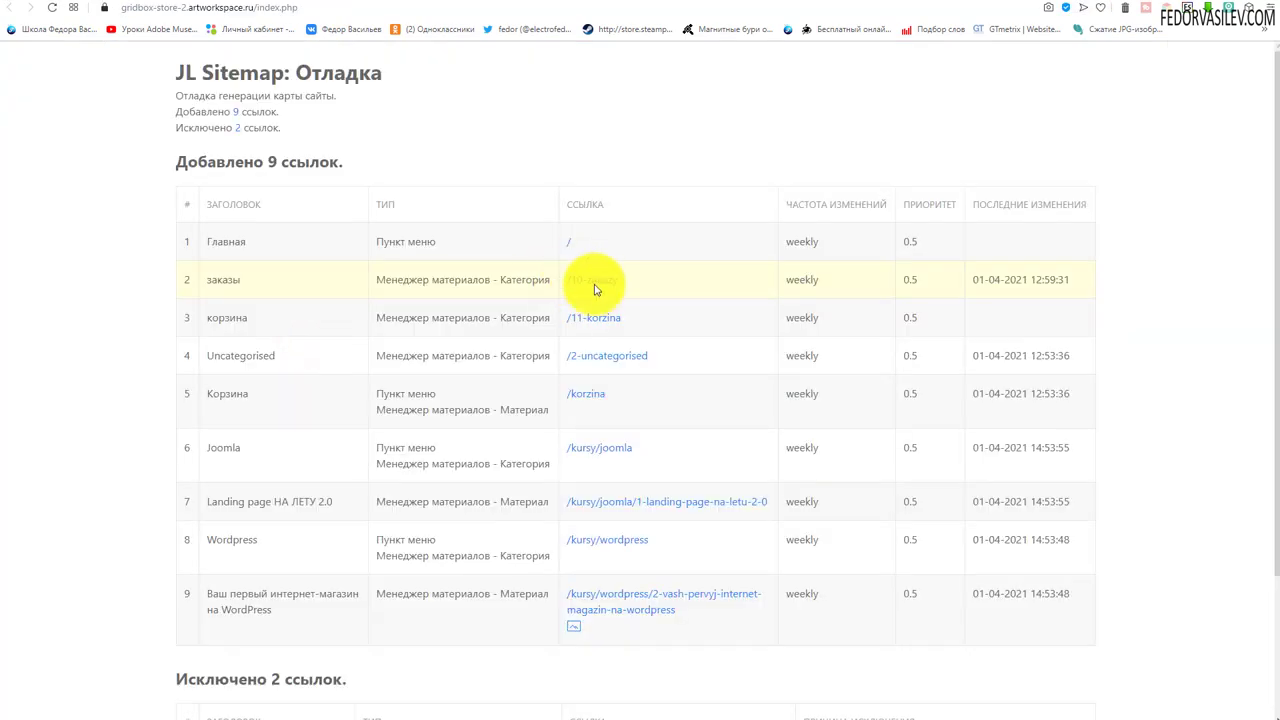
pyautogui.moveTo(356, 163); pyautogui.dragTo(174, 166)
pyautogui.scroll(-2, 580, 163)
pyautogui.scroll(1, 610, 250)
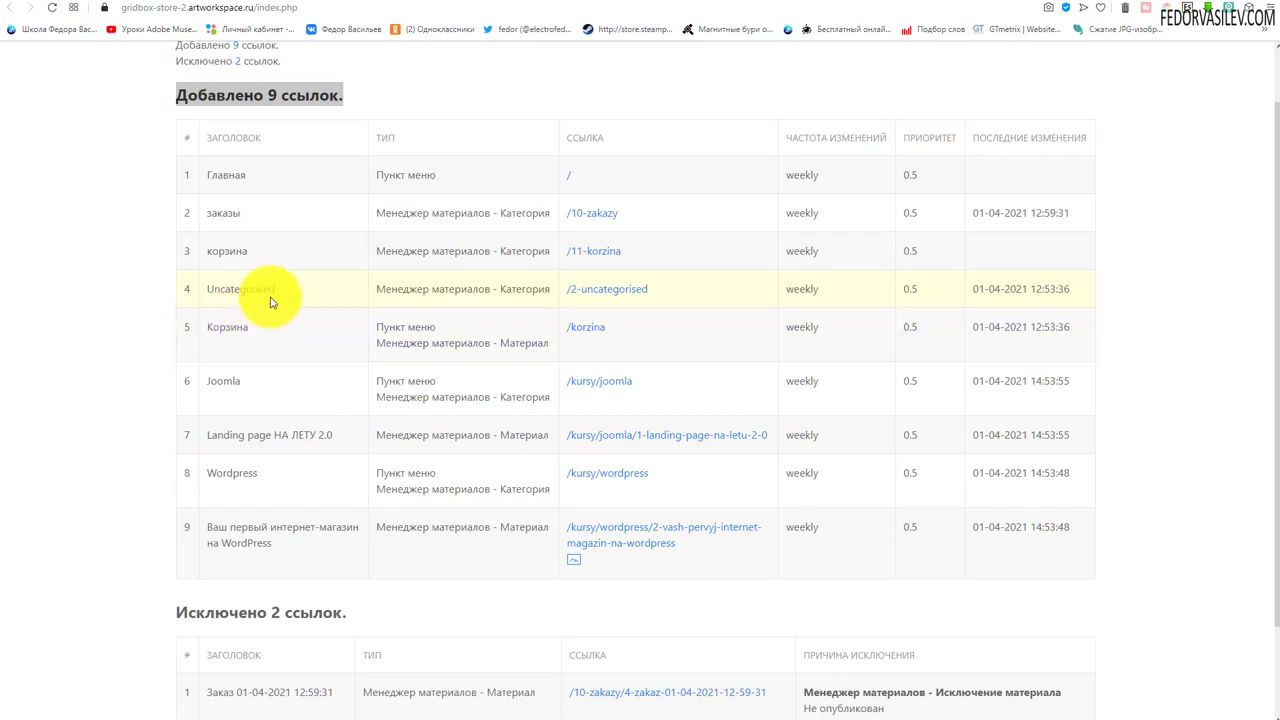
# Highlight the title and type of the Uncategorised category in the added links table
pyautogui.moveTo(263, 289); pyautogui.dragTo(205, 289)
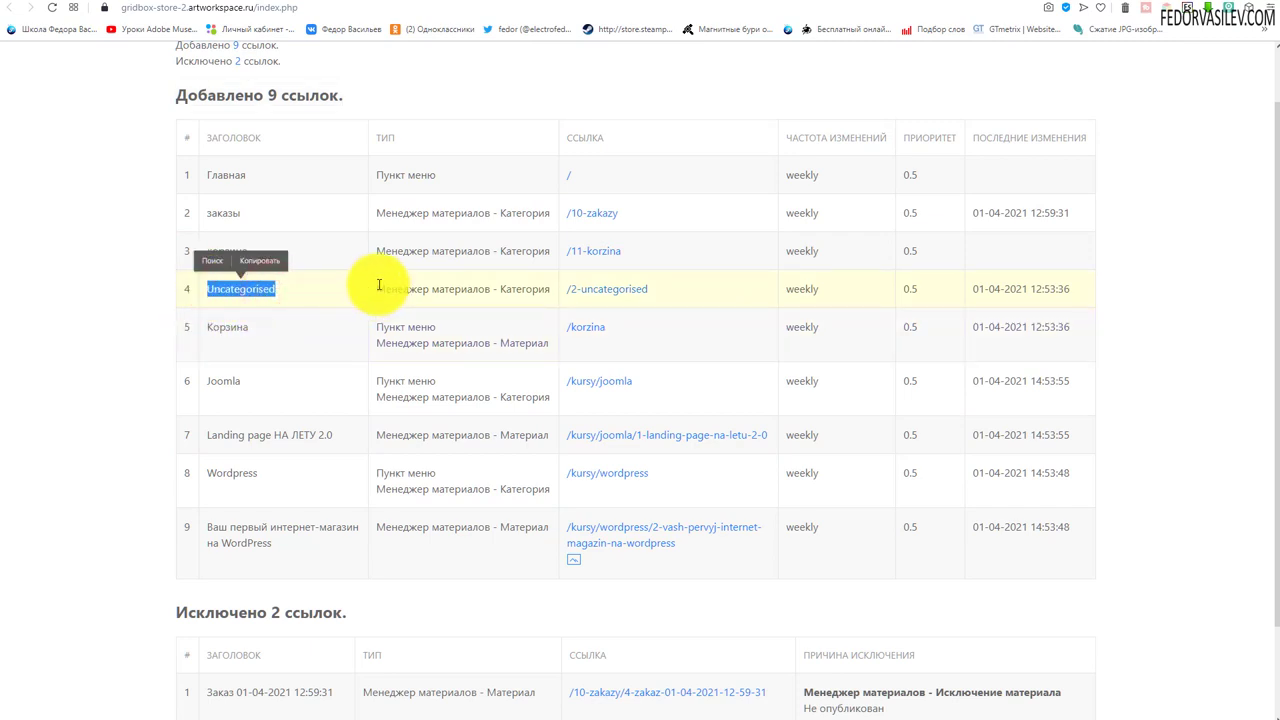
pyautogui.moveTo(376, 289); pyautogui.dragTo(512, 289)
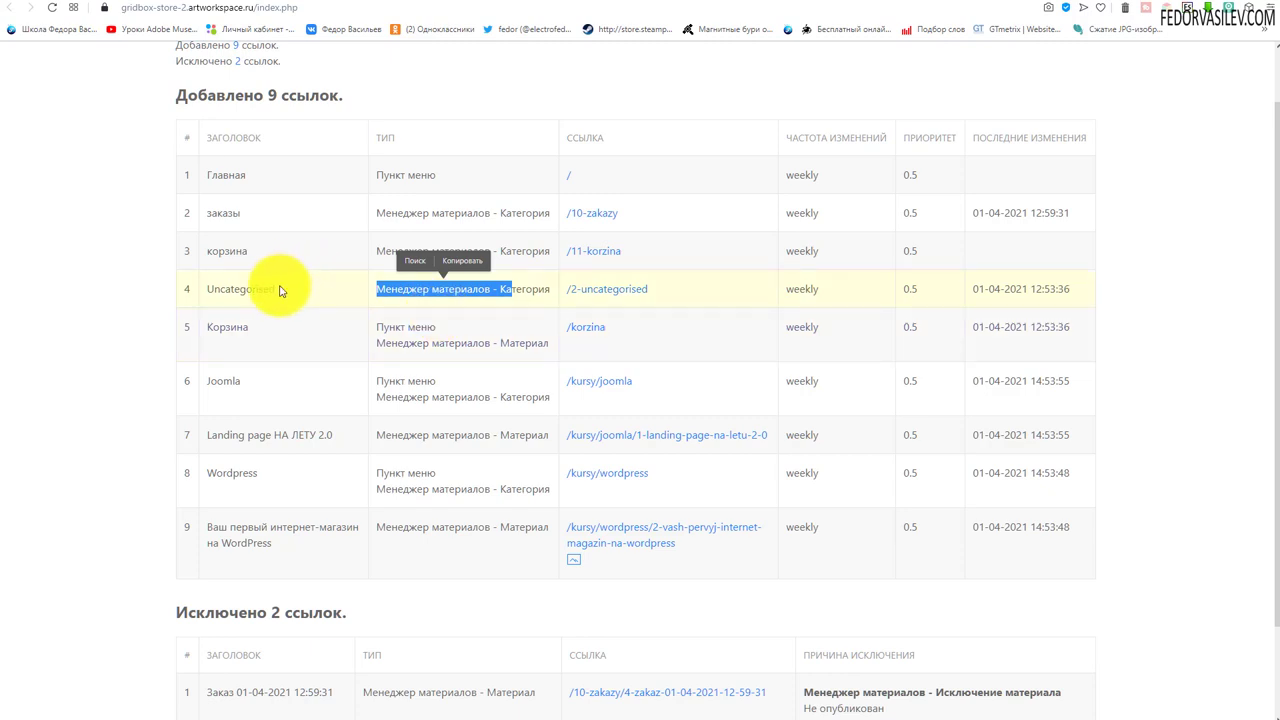
pyautogui.moveTo(279, 289); pyautogui.dragTo(205, 292)
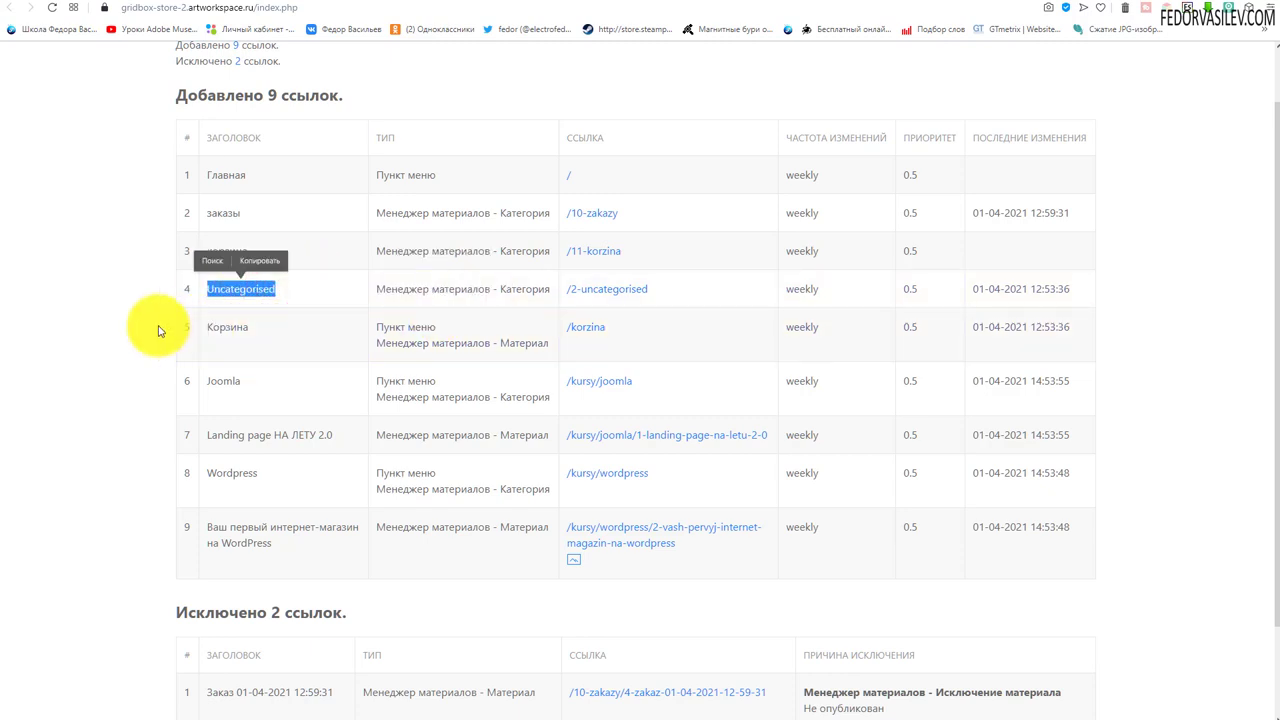
pyautogui.click(317, 295)
pyautogui.moveTo(290, 289); pyautogui.dragTo(203, 290)
# View the Uncategorised category's public page, highlight its /2-uncategorised link in the debug report, and return to the JL Sitemap control panel
pyautogui.click(625, 297)
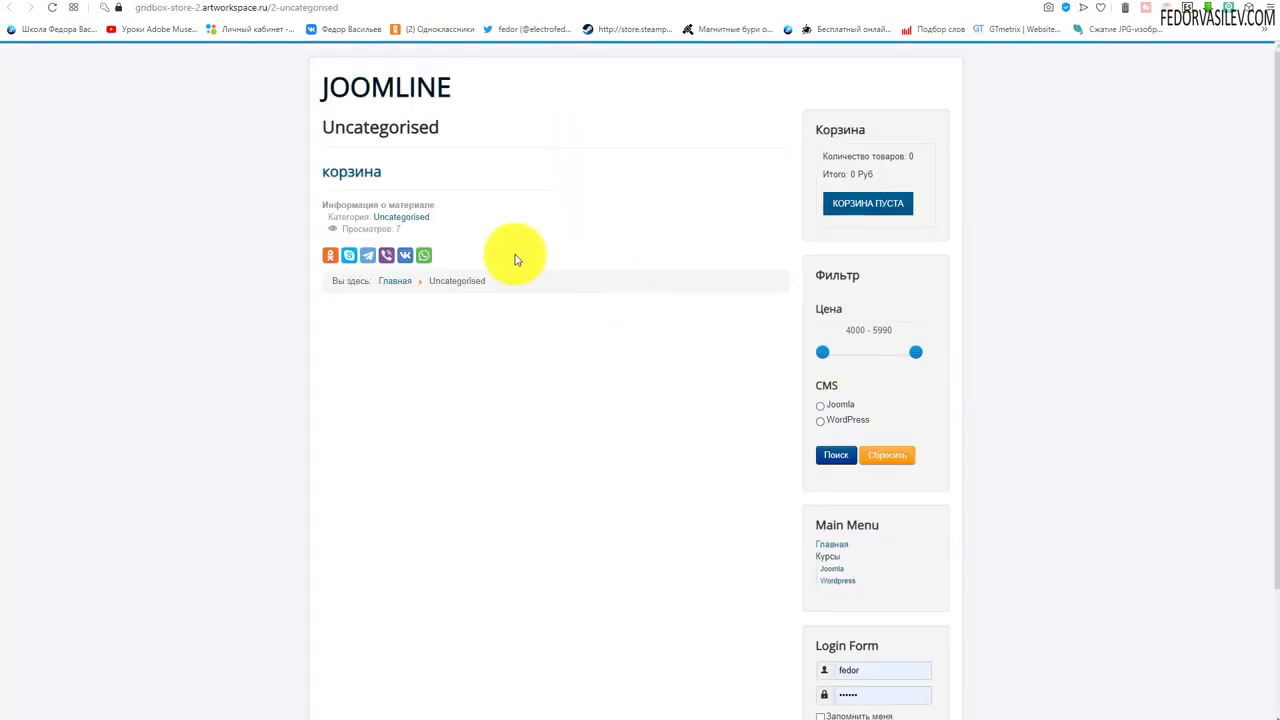
pyautogui.moveTo(353, 149); pyautogui.dragTo(329, 126)
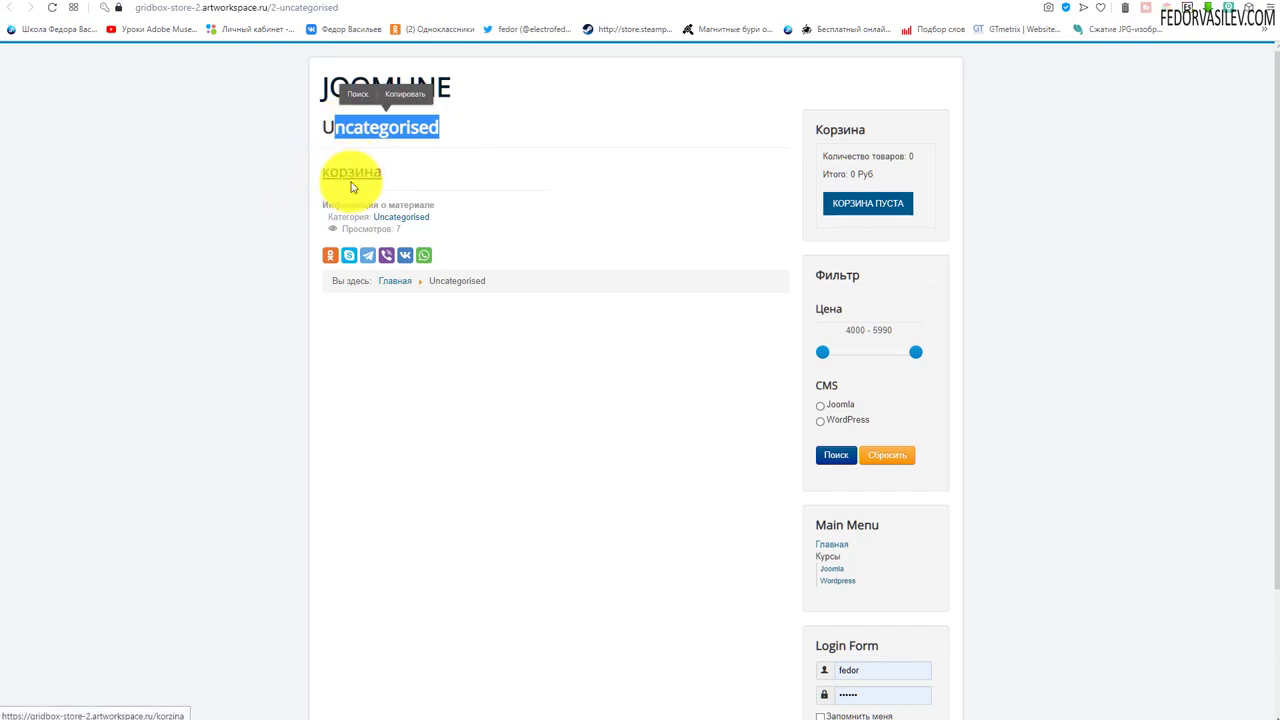
pyautogui.hotkey('alt', 'Left')
pyautogui.moveTo(651, 289); pyautogui.dragTo(576, 305)
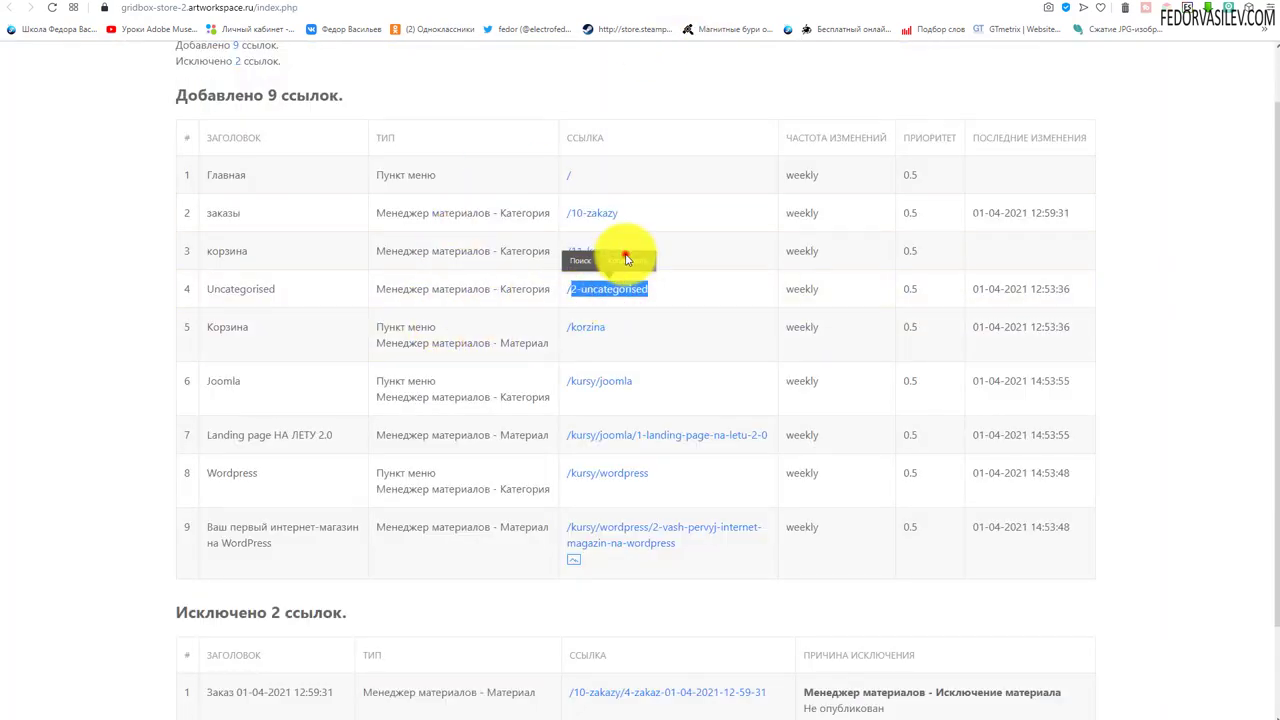
pyautogui.click(622, 251)
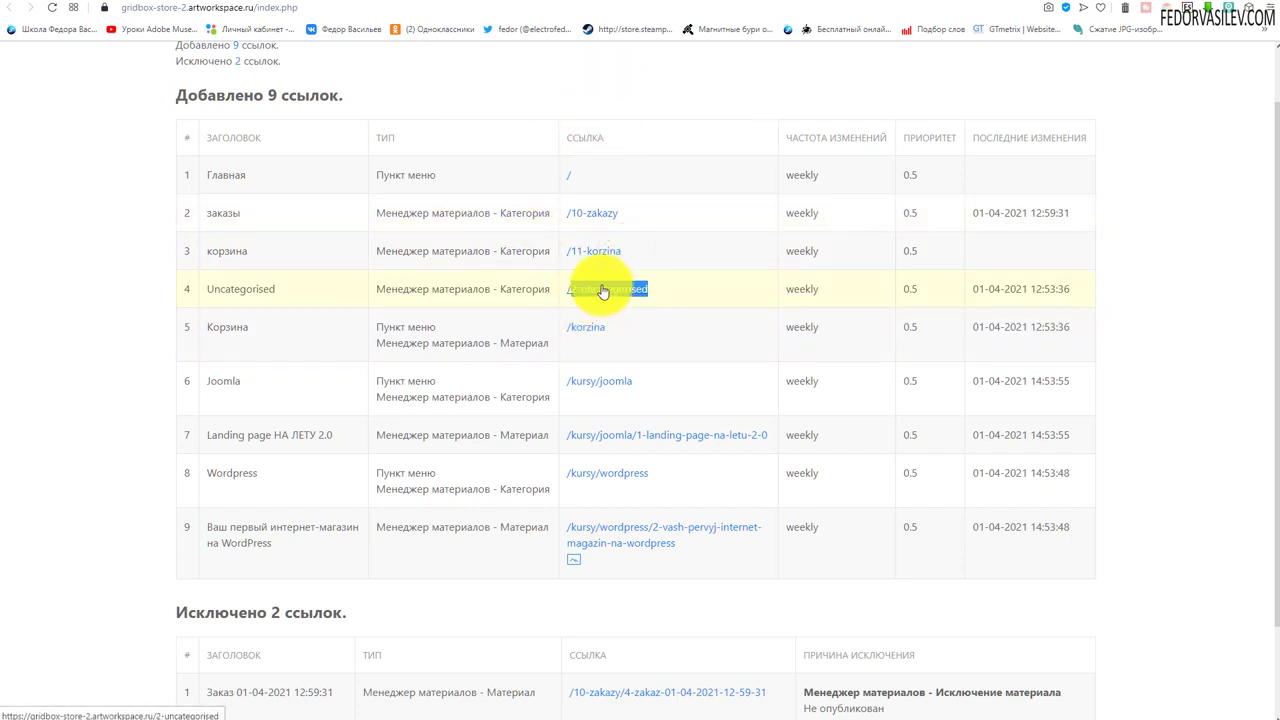
pyautogui.click(676, 4)
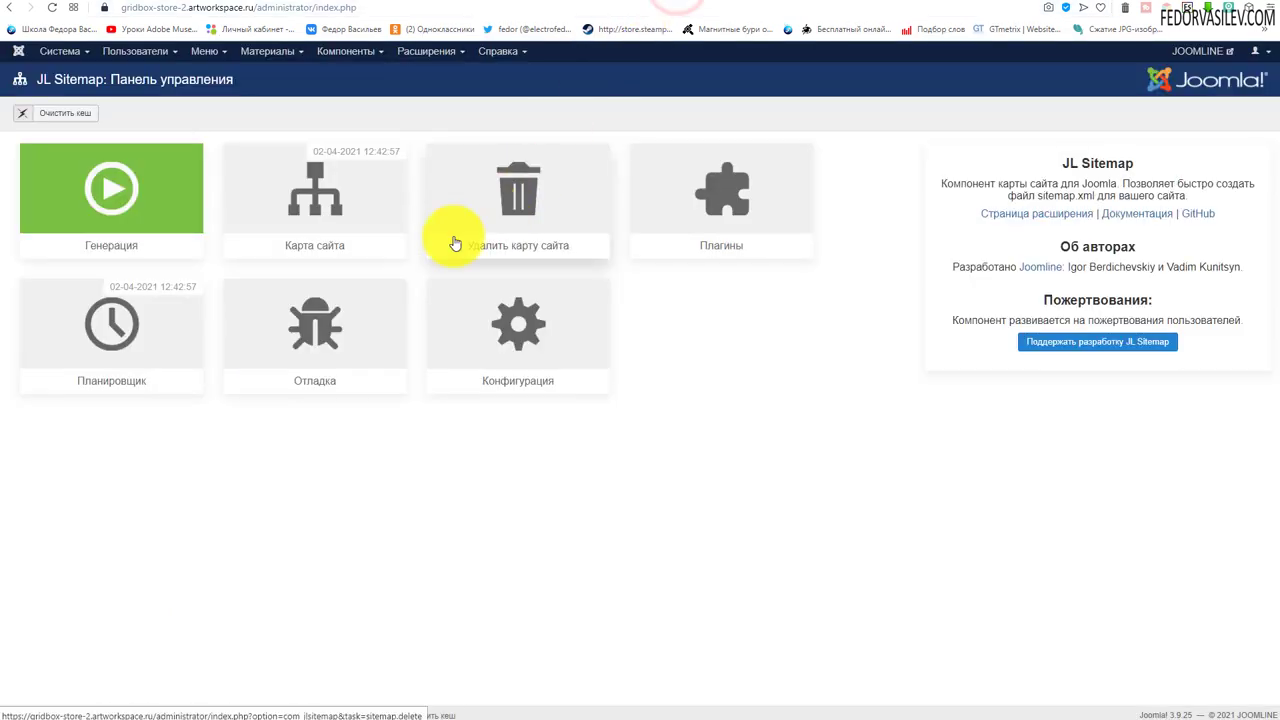
# Add the stop word 2-uncategorised in the JL Sitemap filtering configuration and save the settings
pyautogui.click(505, 324)
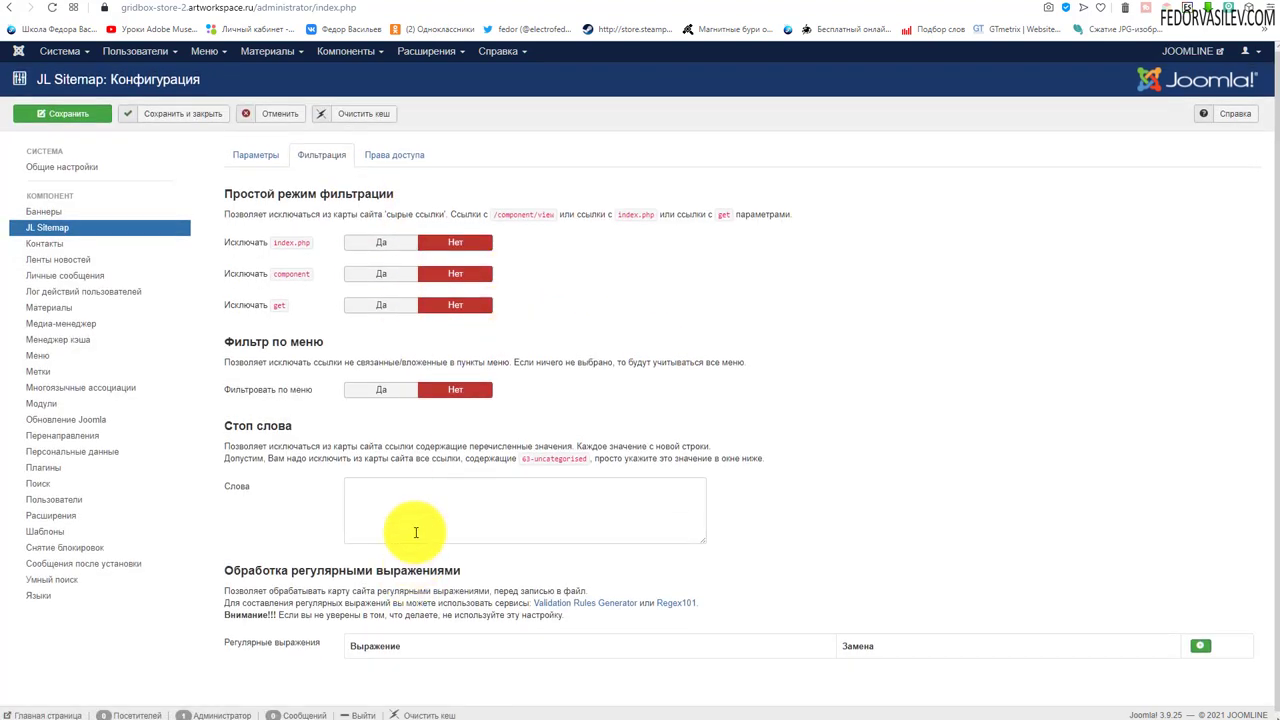
pyautogui.rightClick(410, 498)
pyautogui.click(445, 604)
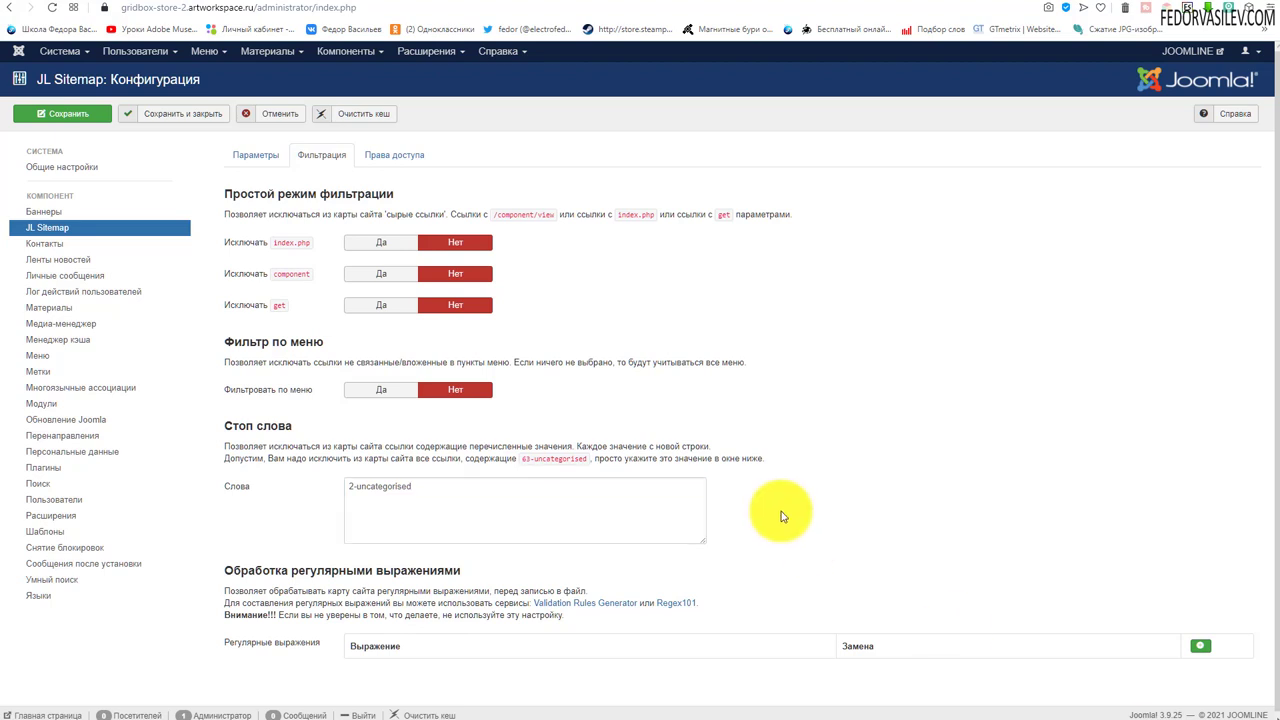
pyautogui.moveTo(713, 446); pyautogui.dragTo(553, 445)
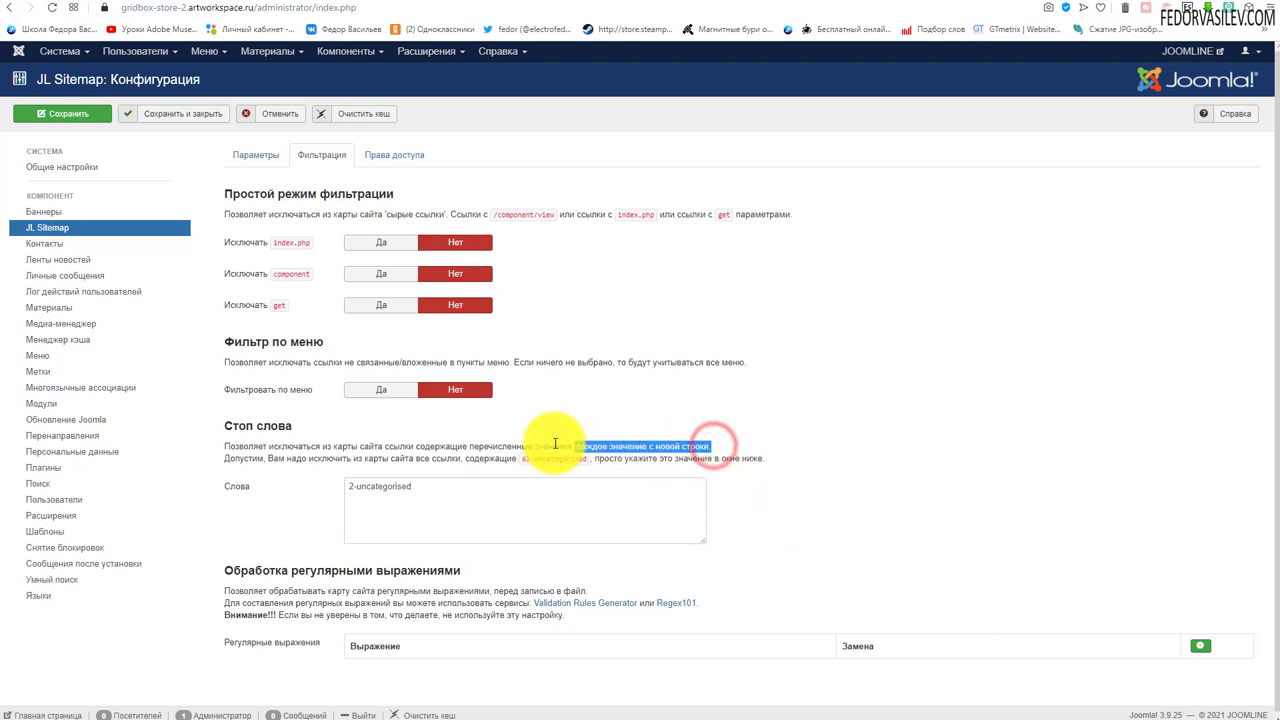
pyautogui.click(57, 113)
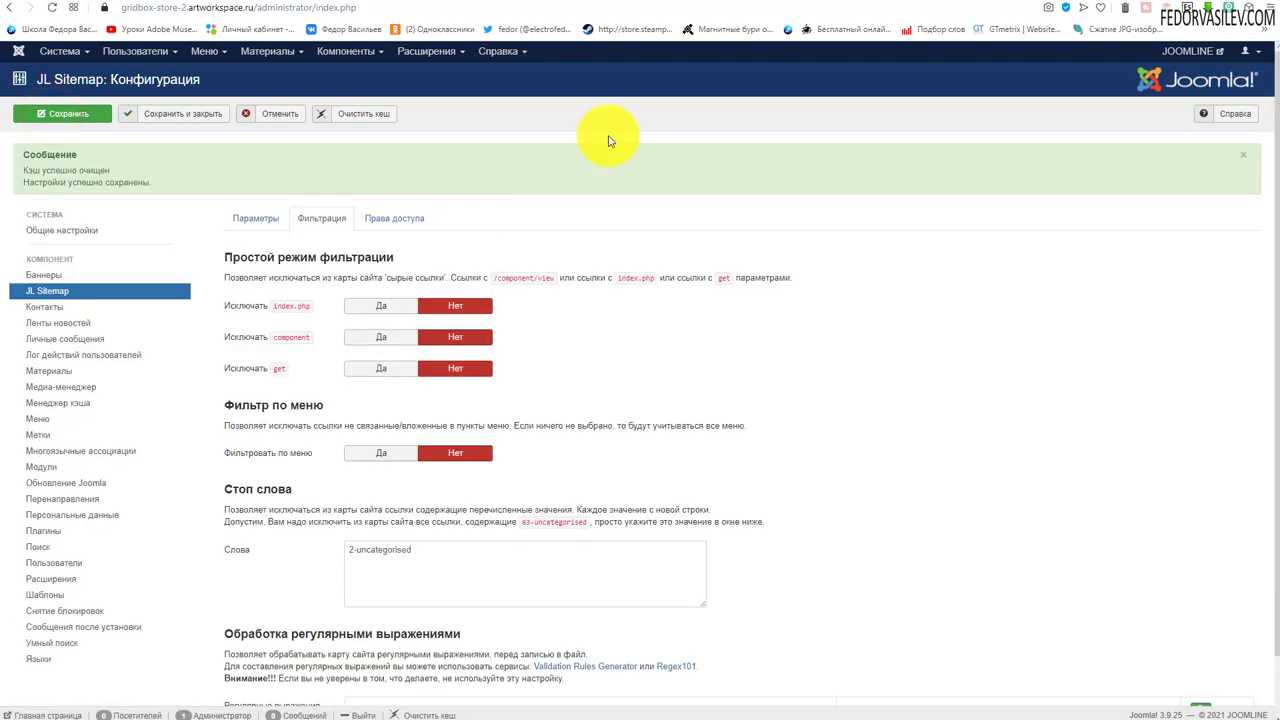
# Regenerate the site map, then reload the debug report and highlight its added links heading
pyautogui.click(713, 6)
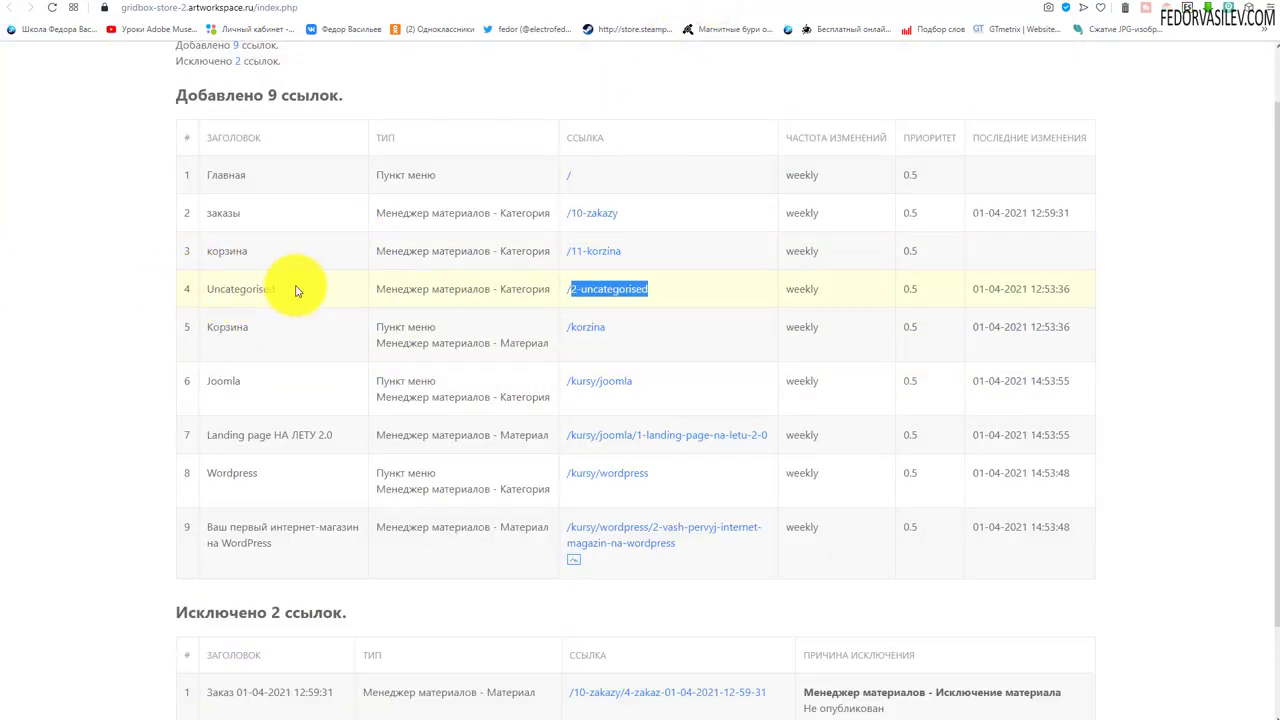
pyautogui.click(676, 3)
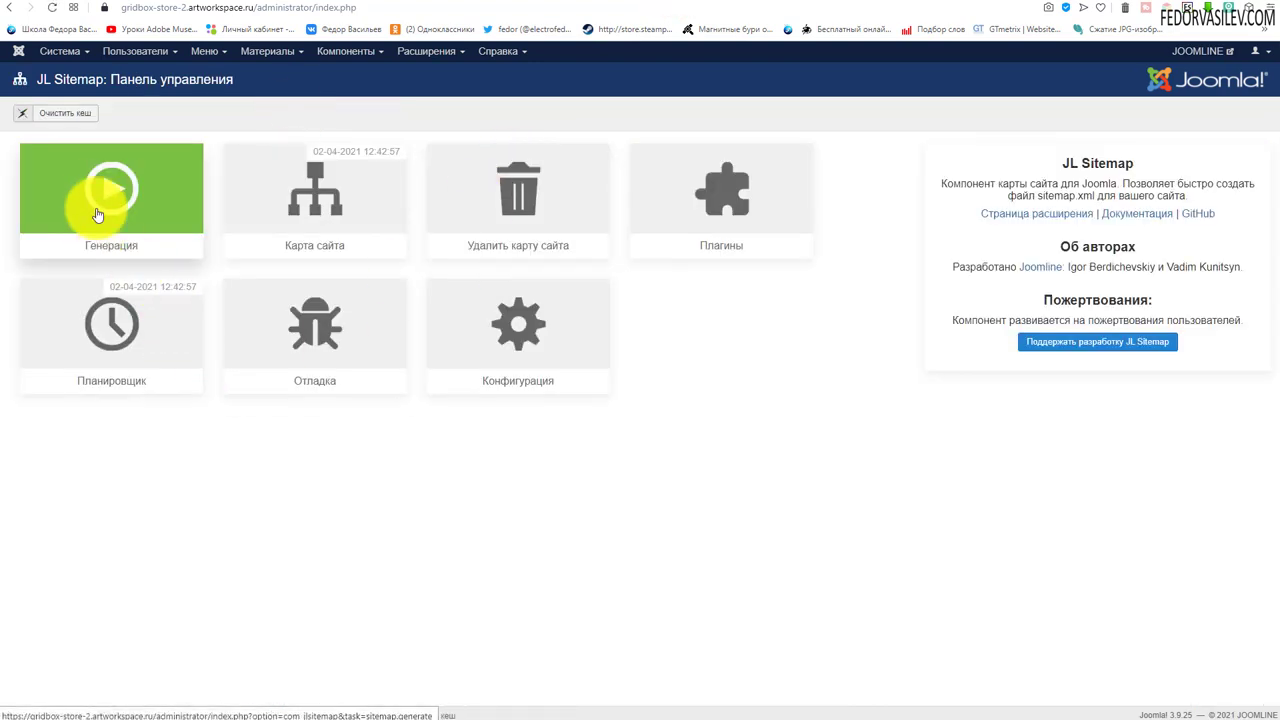
pyautogui.click(92, 195)
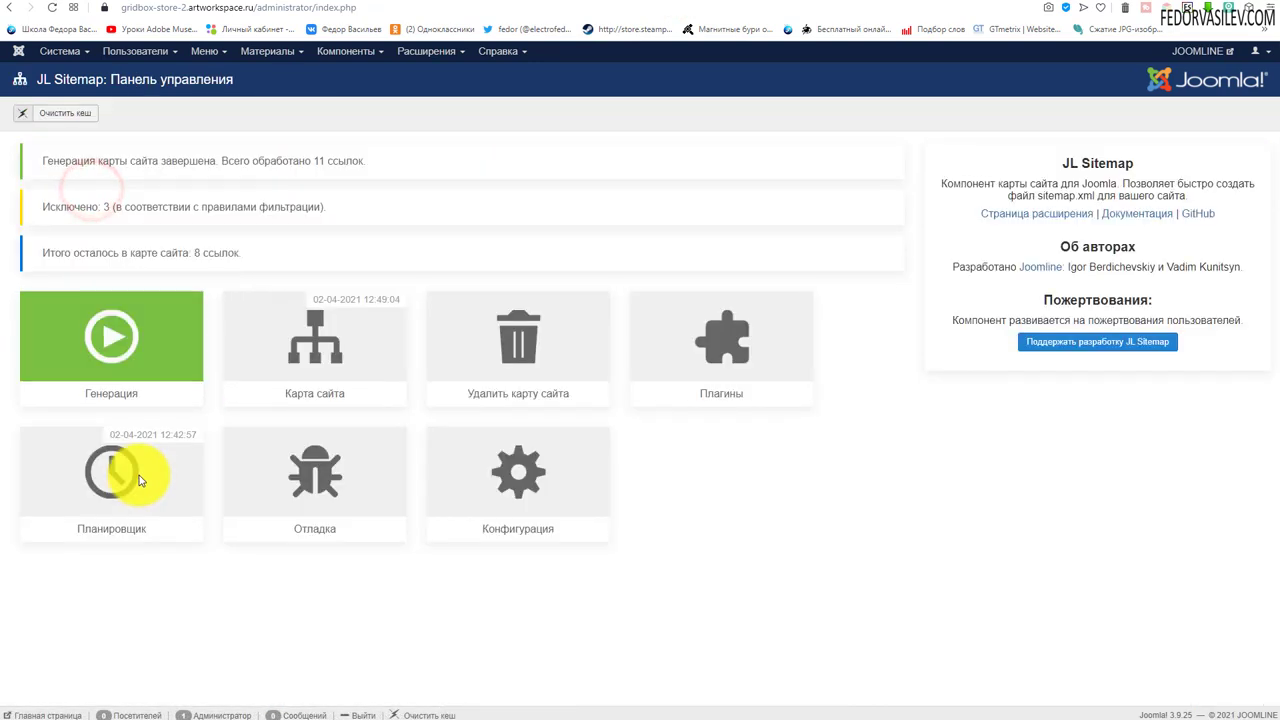
pyautogui.click(710, 2)
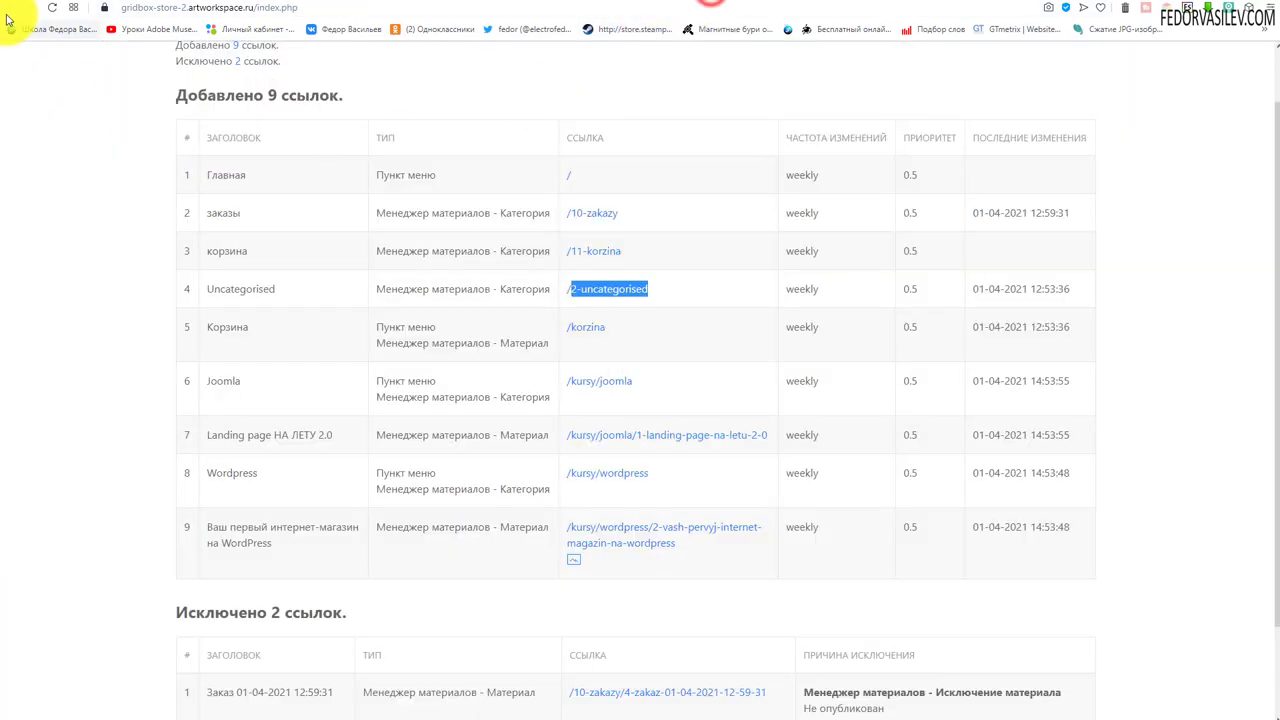
pyautogui.click(52, 8)
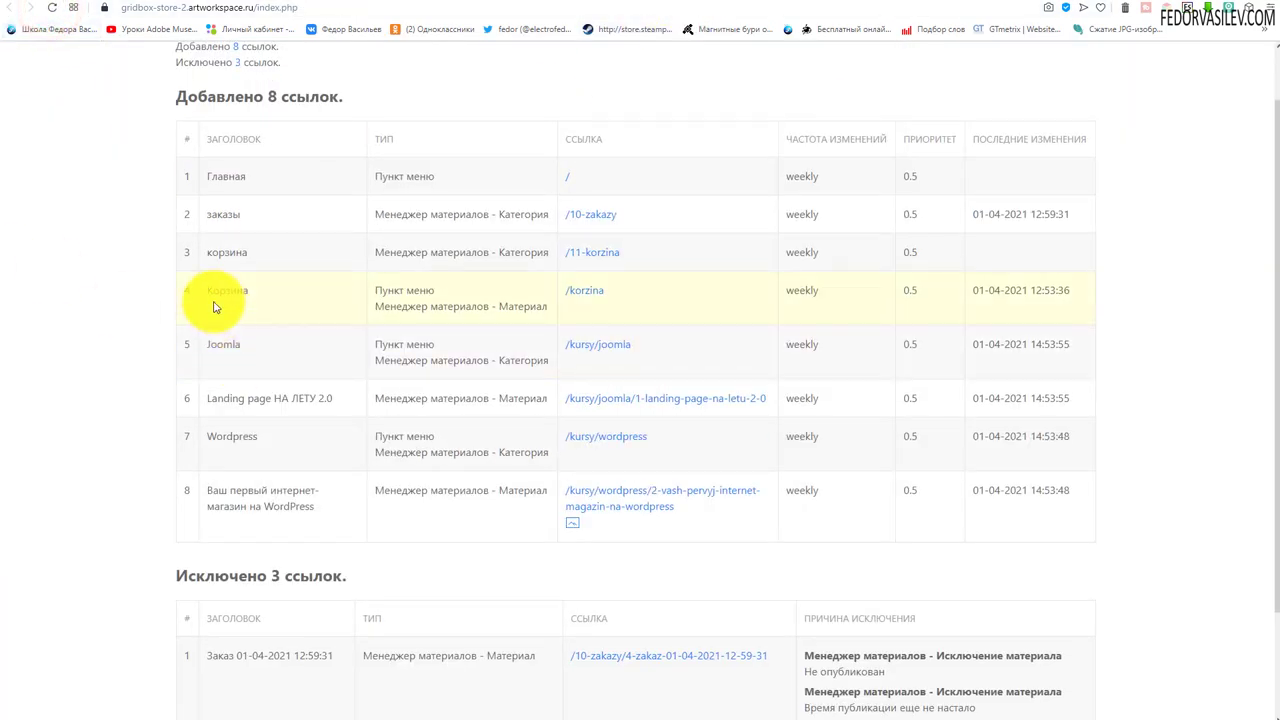
pyautogui.moveTo(356, 98); pyautogui.dragTo(244, 97)
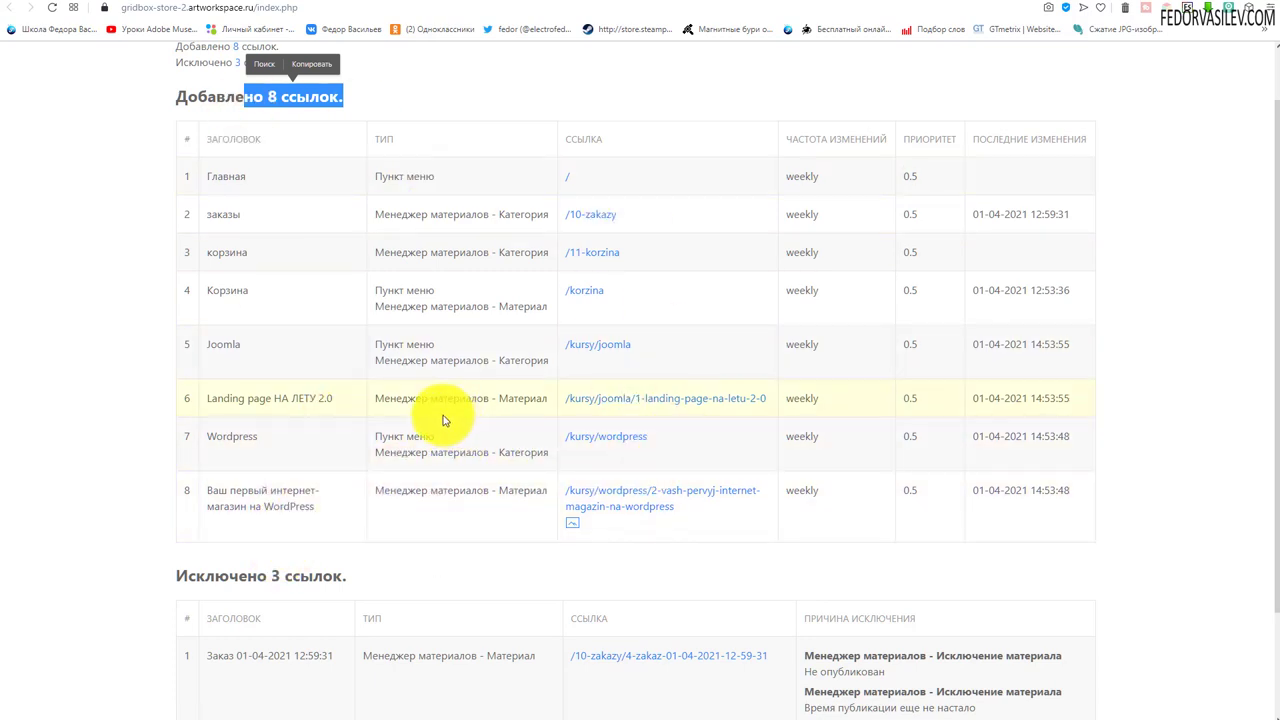
pyautogui.click(1122, 717)
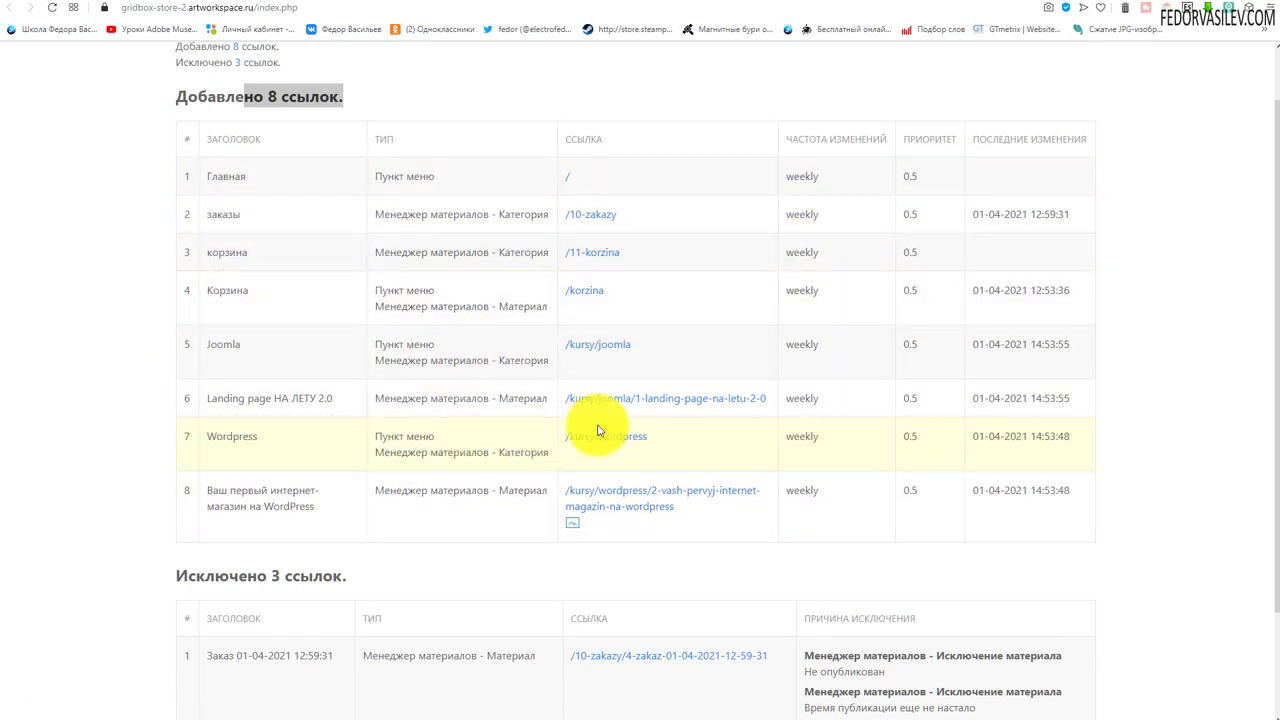
# Check the public page of the /10-zakazy category and add 10-zakazy to the JL Sitemap stop words
pyautogui.click(591, 214)
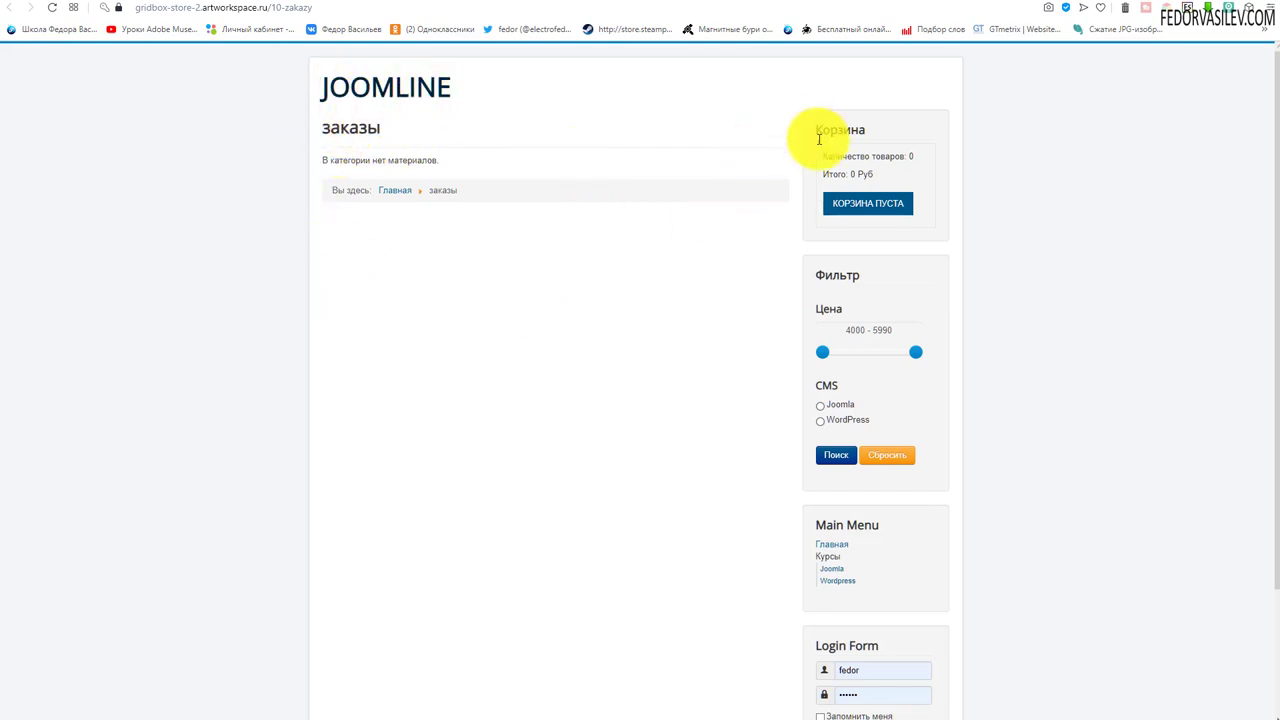
pyautogui.click(735, 2)
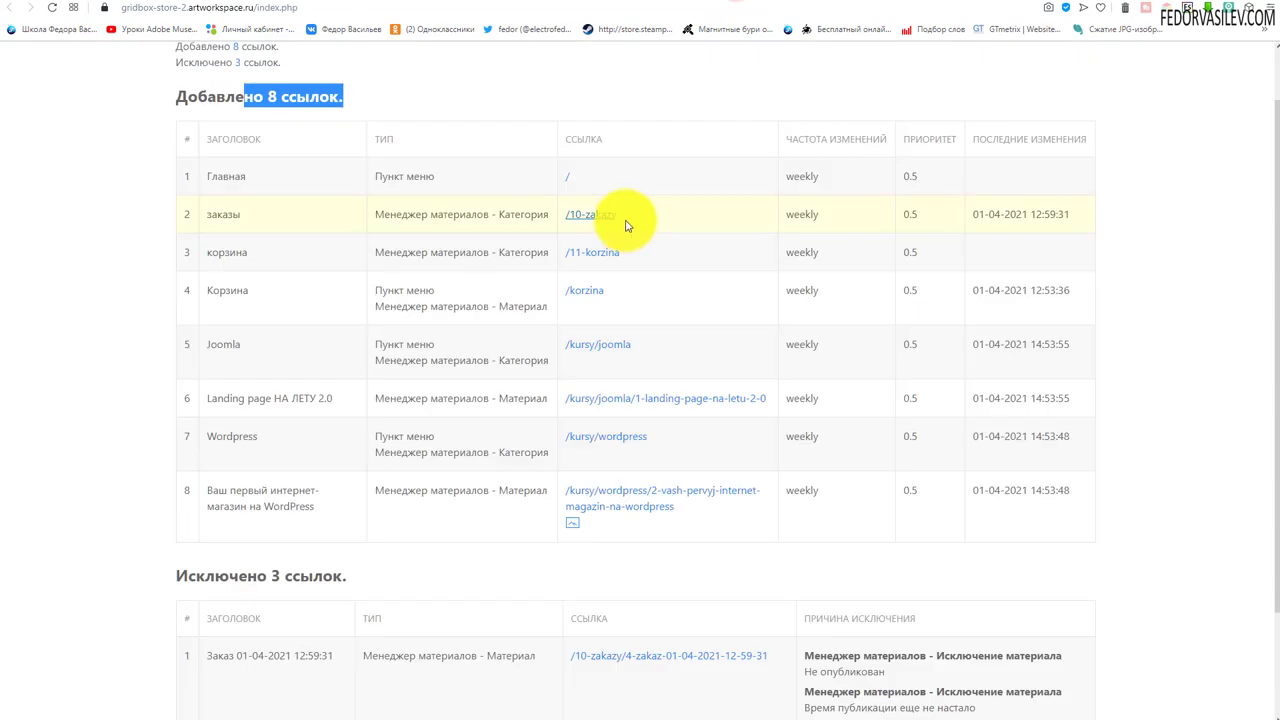
pyautogui.click(622, 216)
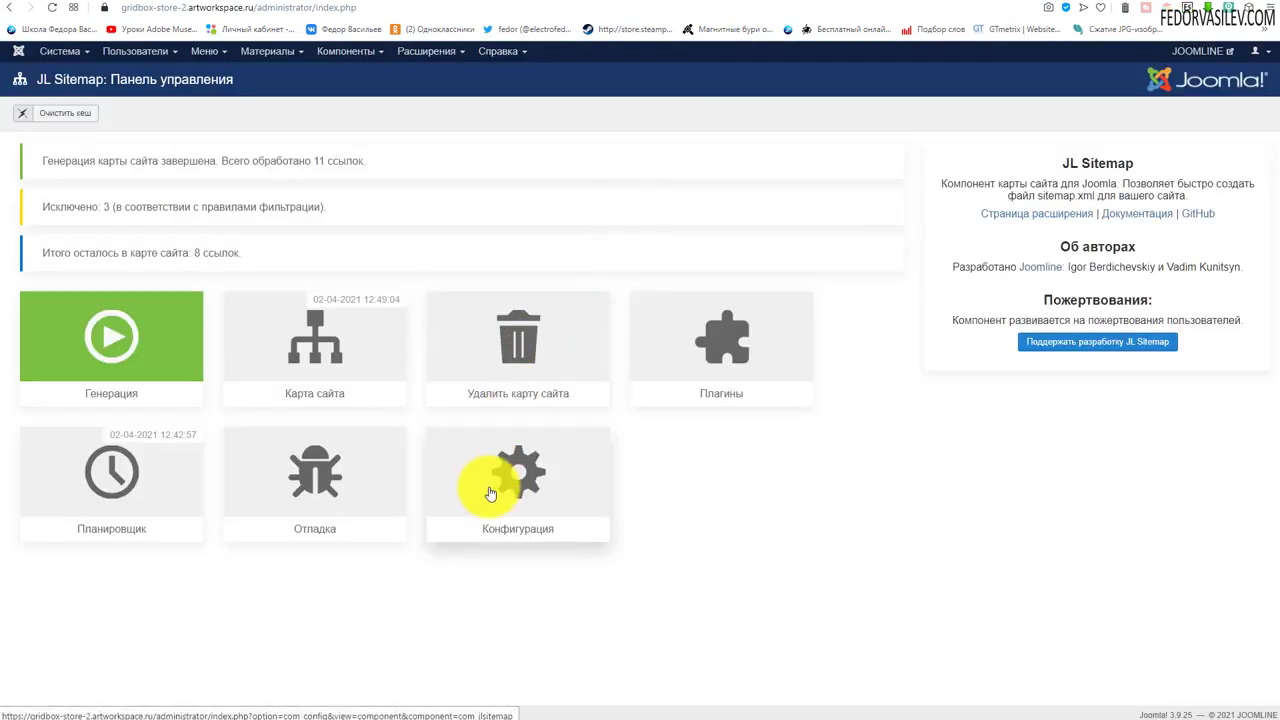
pyautogui.click(488, 487)
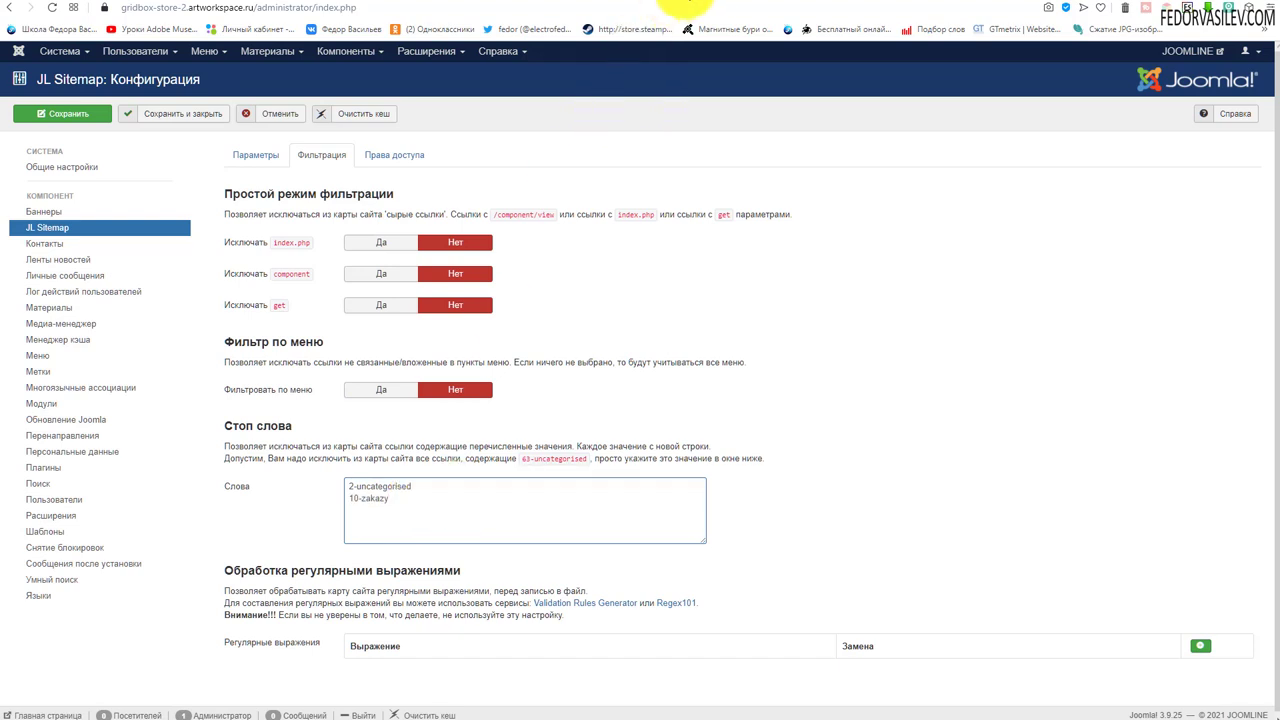
# Check the public page of the /11-korzina category and add 11-korzina on a new line of the stop words
pyautogui.click(720, 4)
pyautogui.click(607, 261)
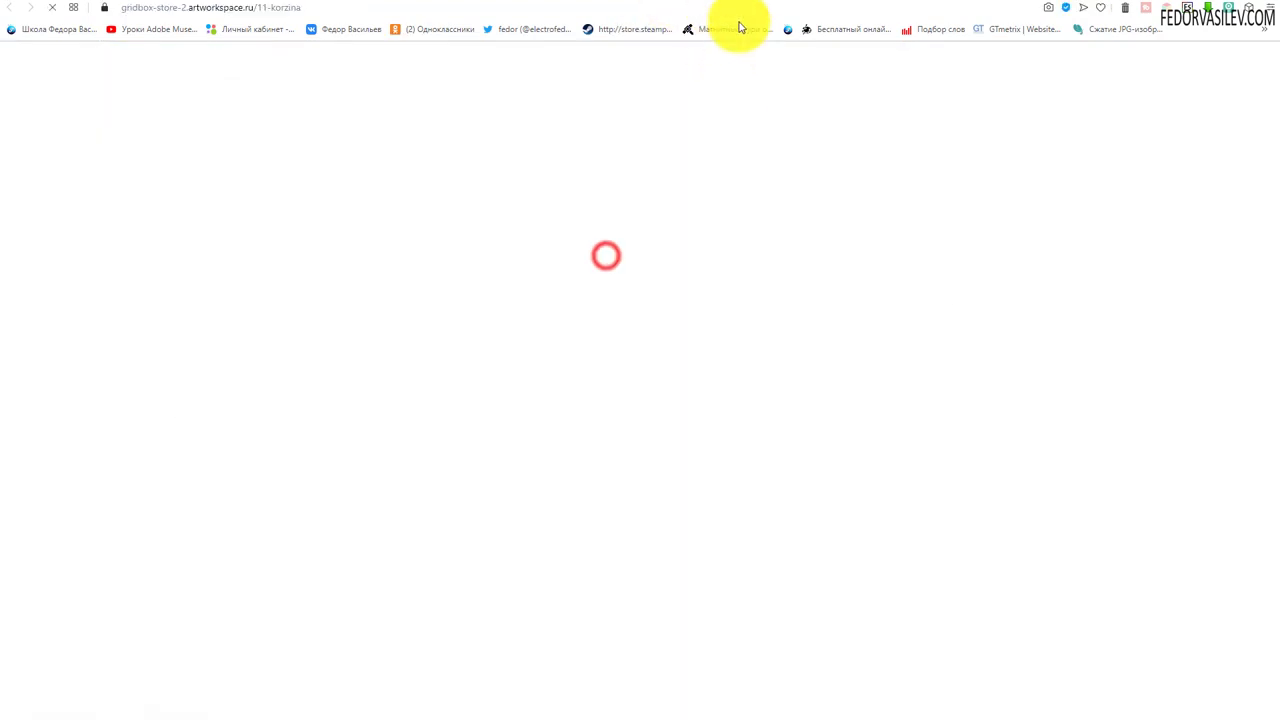
pyautogui.click(740, 6)
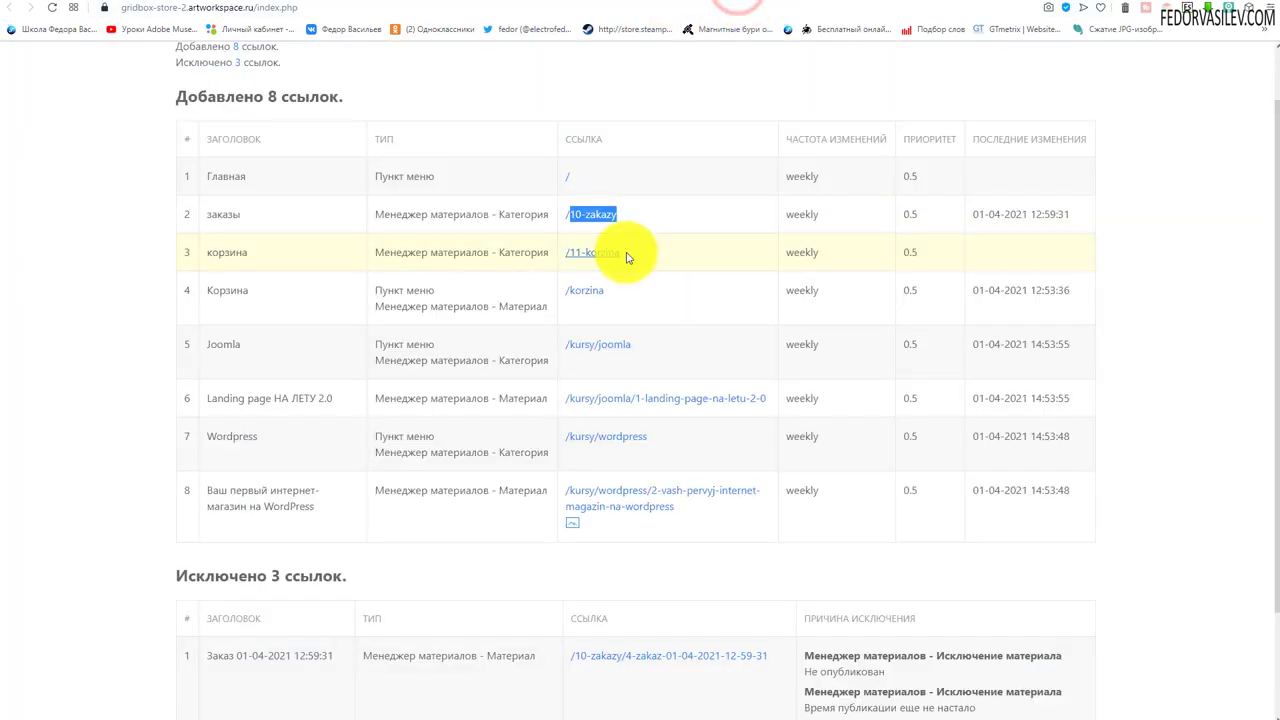
pyautogui.moveTo(627, 258); pyautogui.dragTo(568, 252)
pyautogui.click(679, 4)
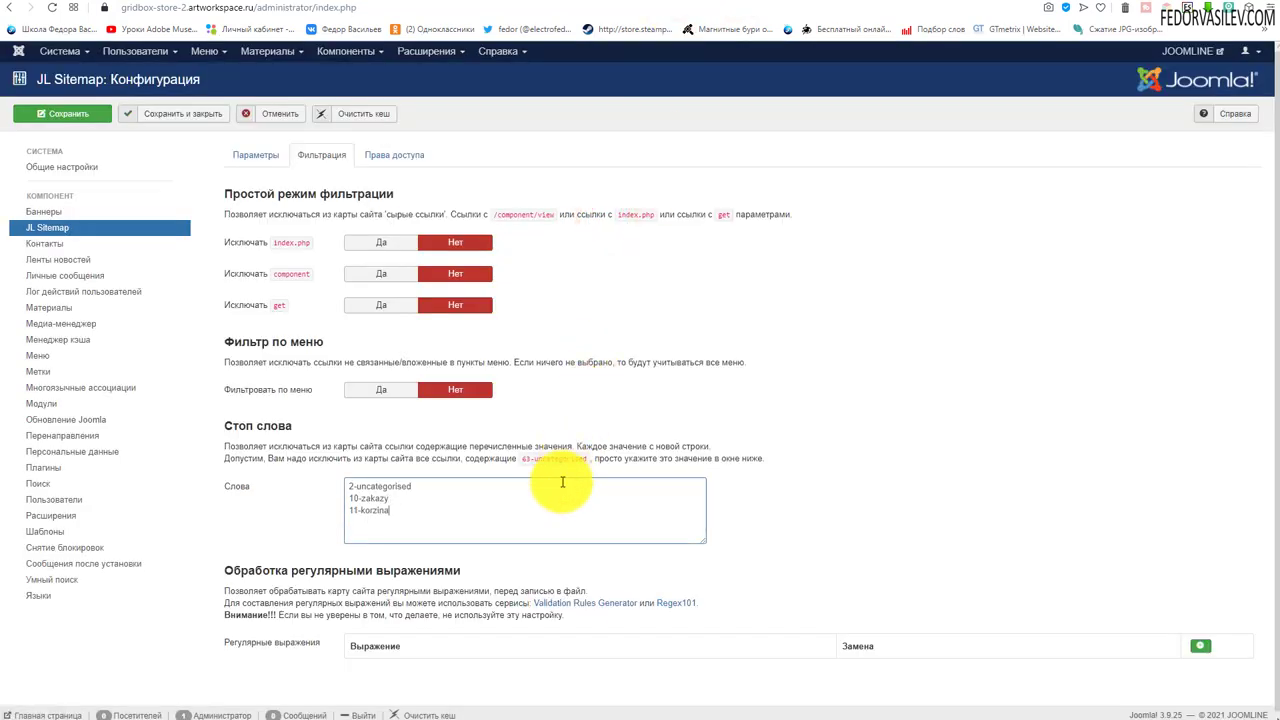
# Copy korzina from the /korzina link in the debug report and add it as another line of the stop words
pyautogui.click(738, 4)
pyautogui.click(736, 5)
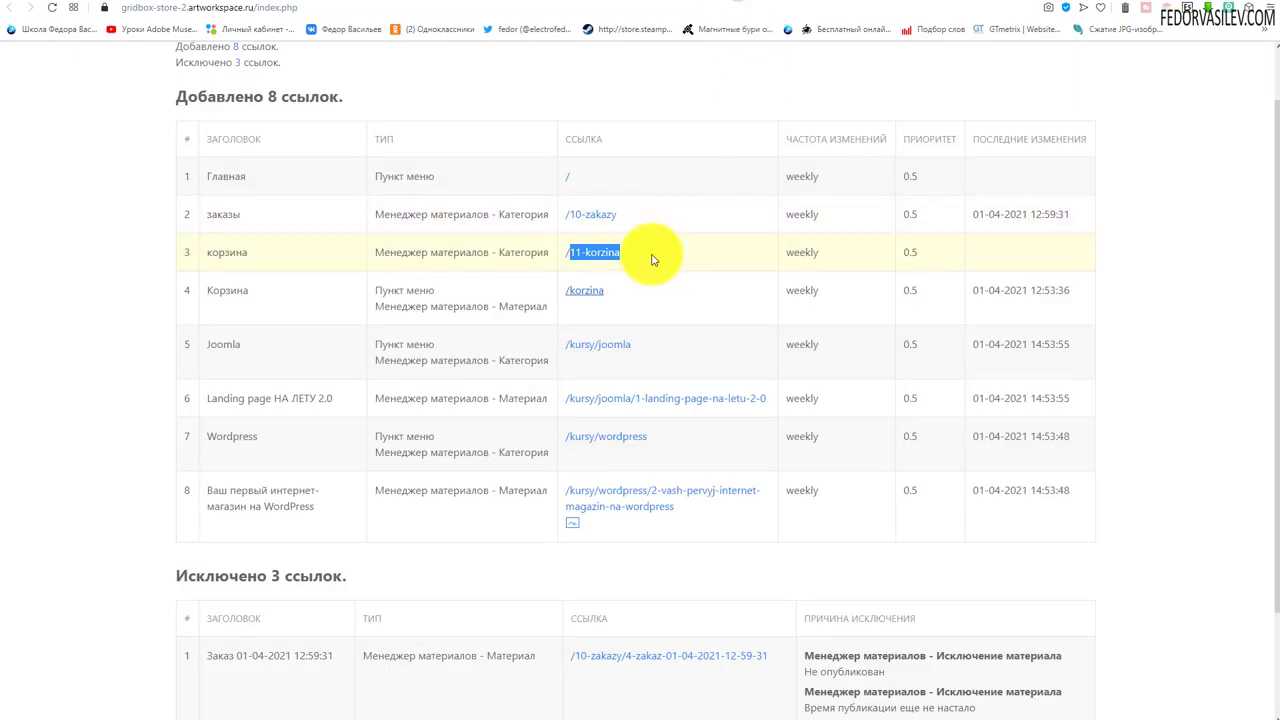
pyautogui.moveTo(605, 290); pyautogui.dragTo(572, 291)
pyautogui.hotkey('ctrl', 'c')
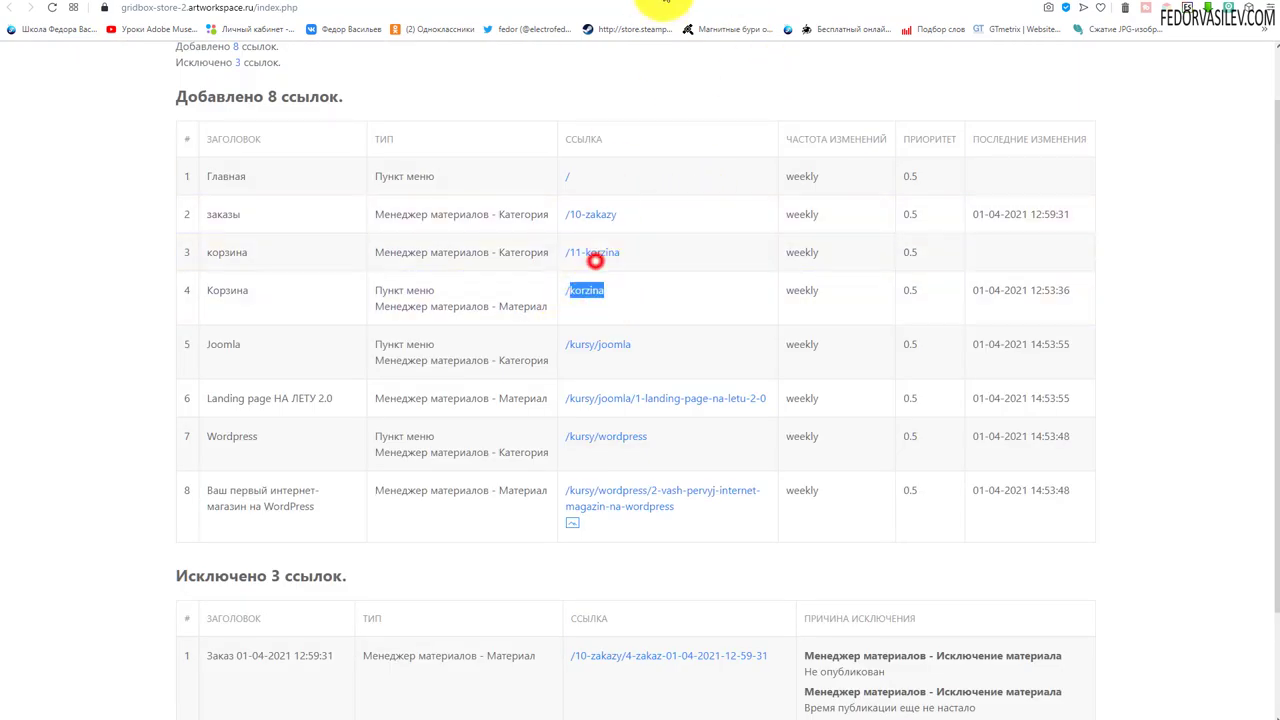
pyautogui.click(648, 8)
pyautogui.hotkey('ctrl', 'v')
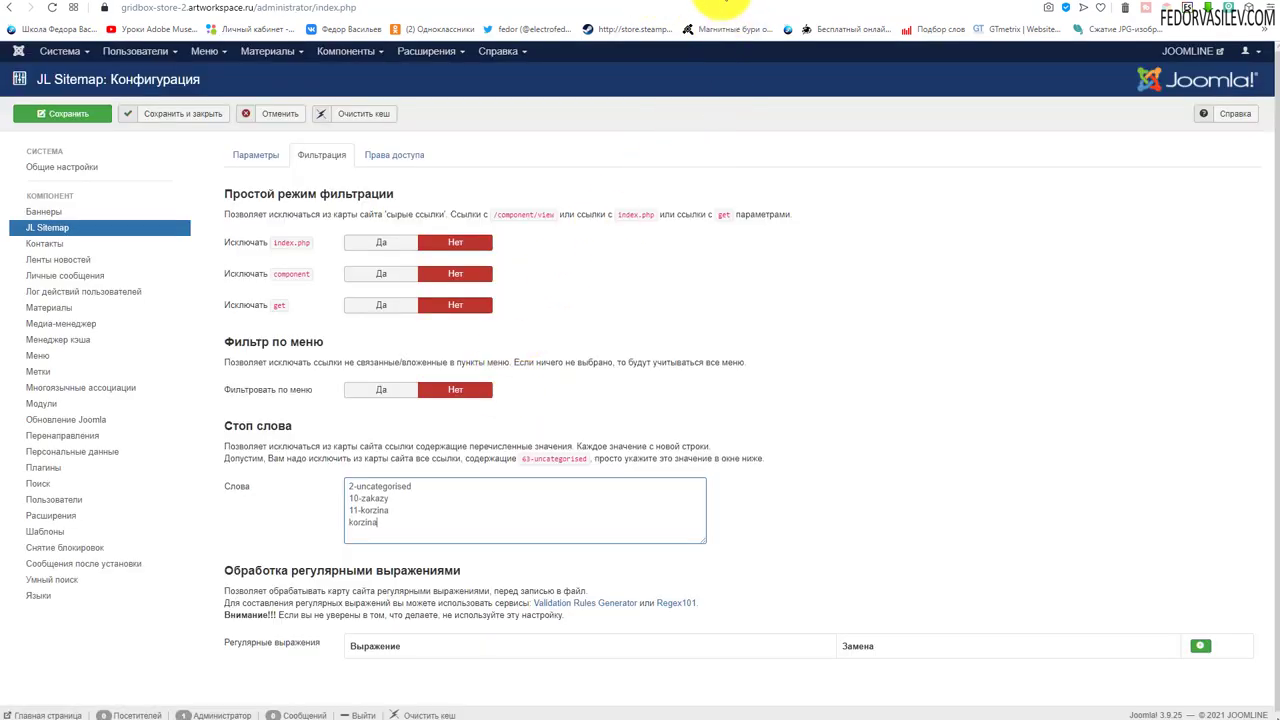
# Open the public page of the /kursy/joomla link from the debug report and look through it
pyautogui.click(722, 5)
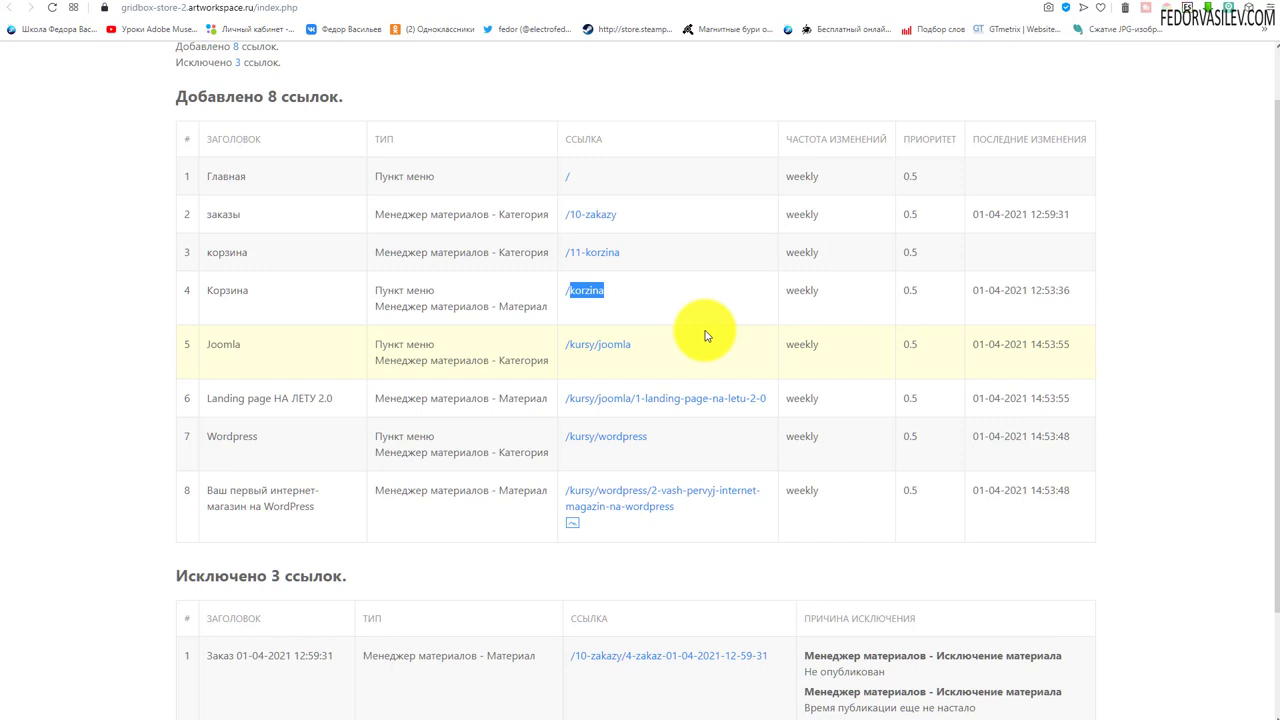
pyautogui.click(582, 345)
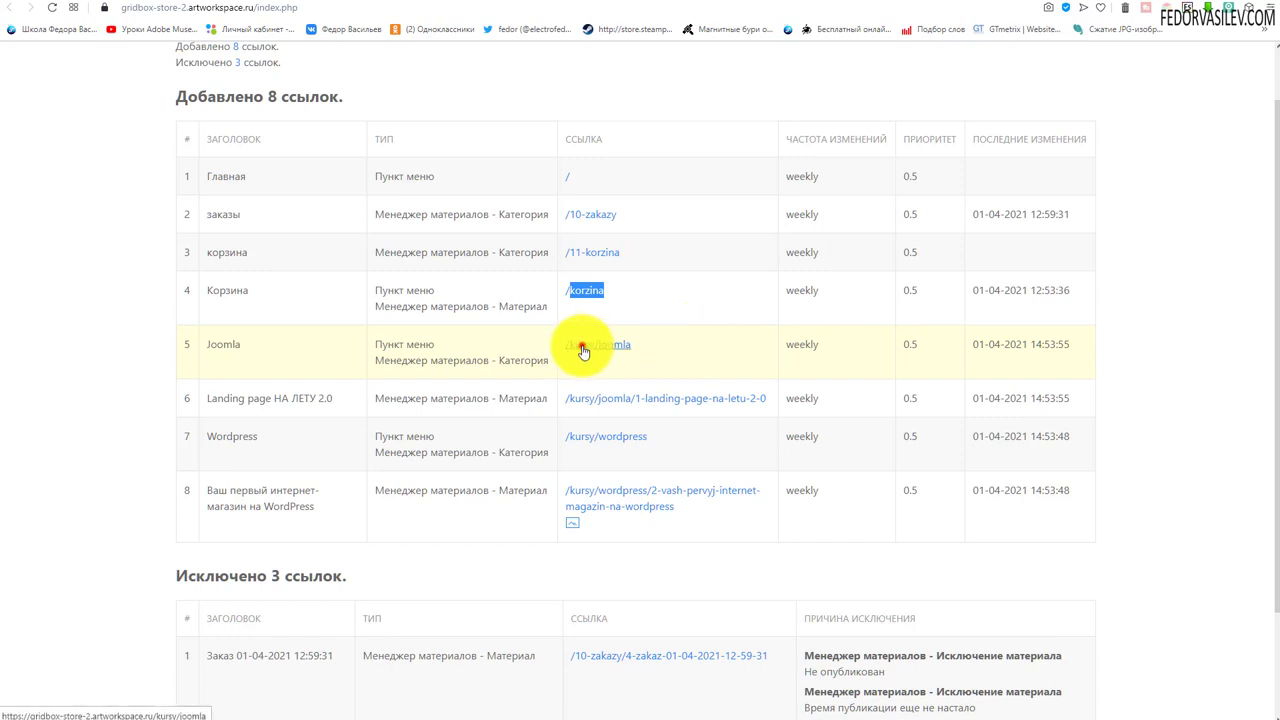
pyautogui.scroll(-2, 680, 214)
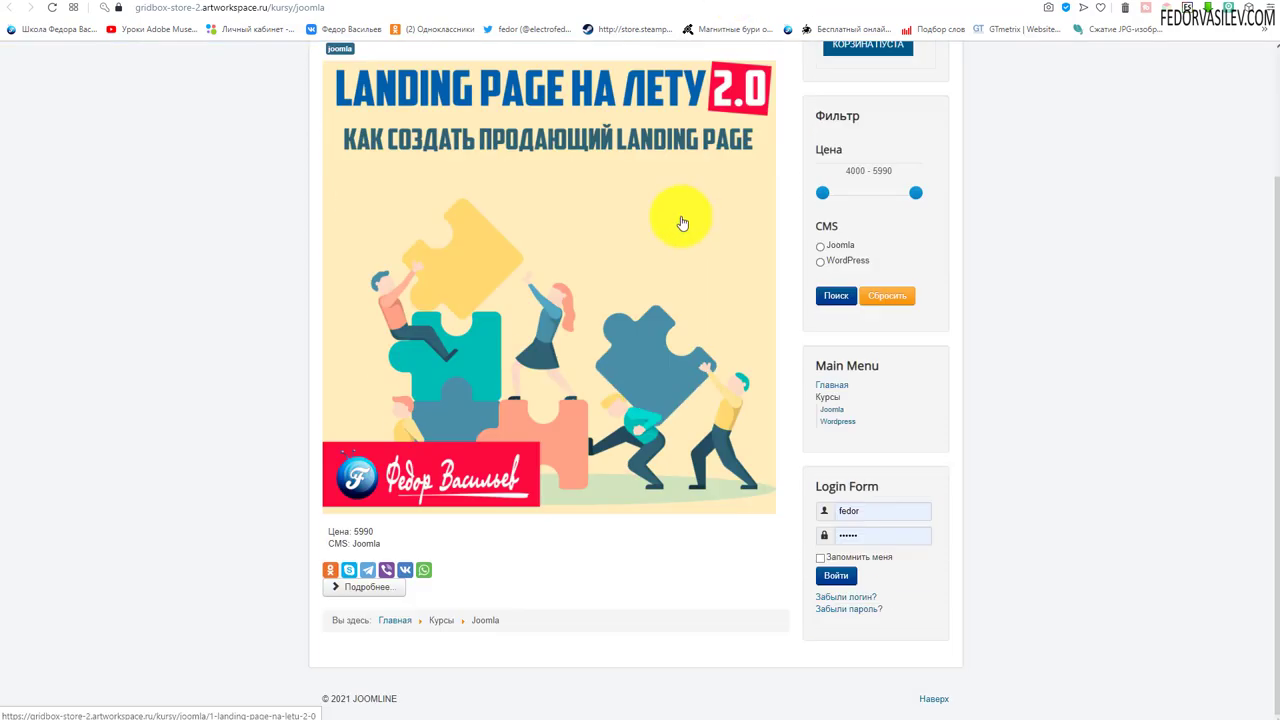
pyautogui.scroll(2, 700, 130)
pyautogui.scroll(-2, 614, 223)
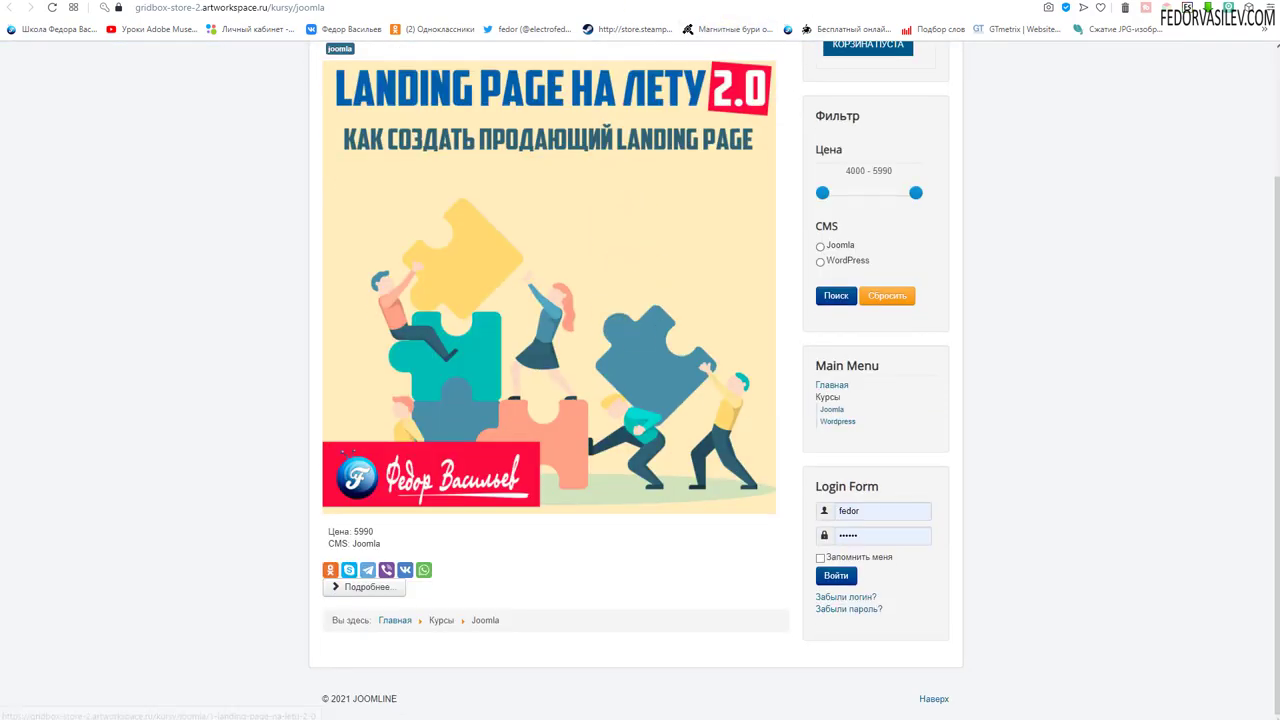
pyautogui.click(735, 2)
pyautogui.click(614, 349)
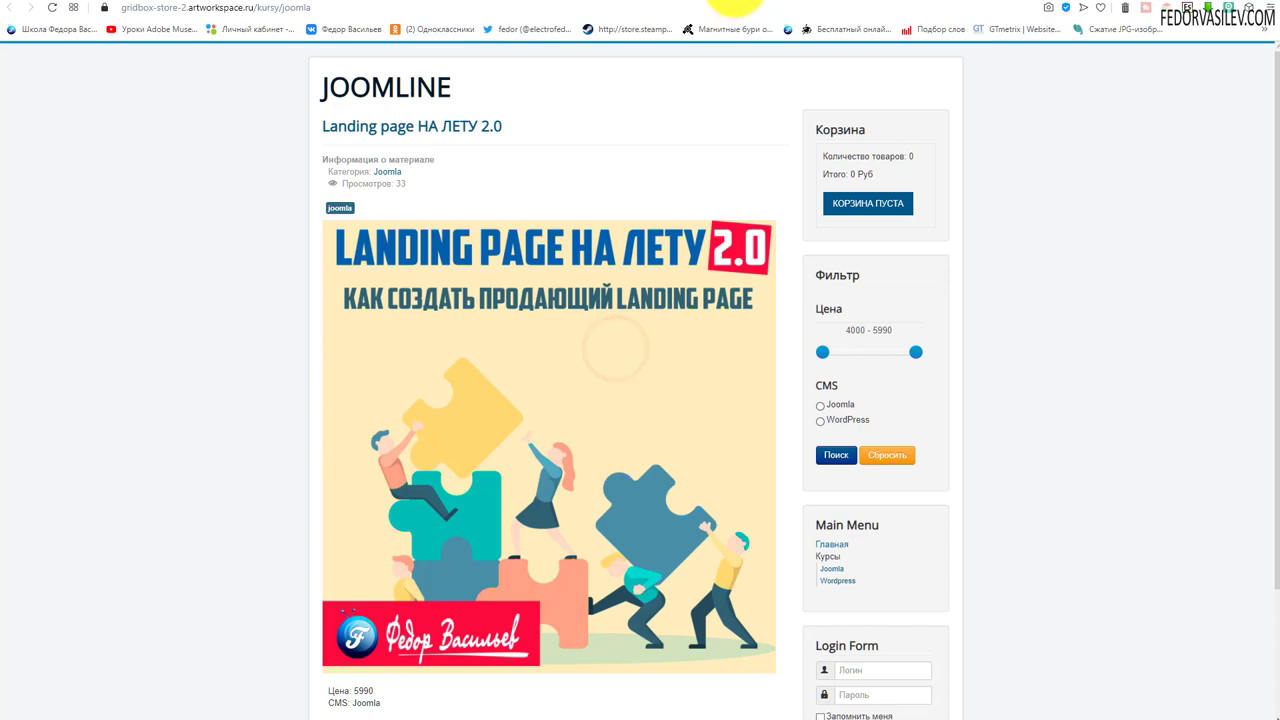
pyautogui.click(729, 5)
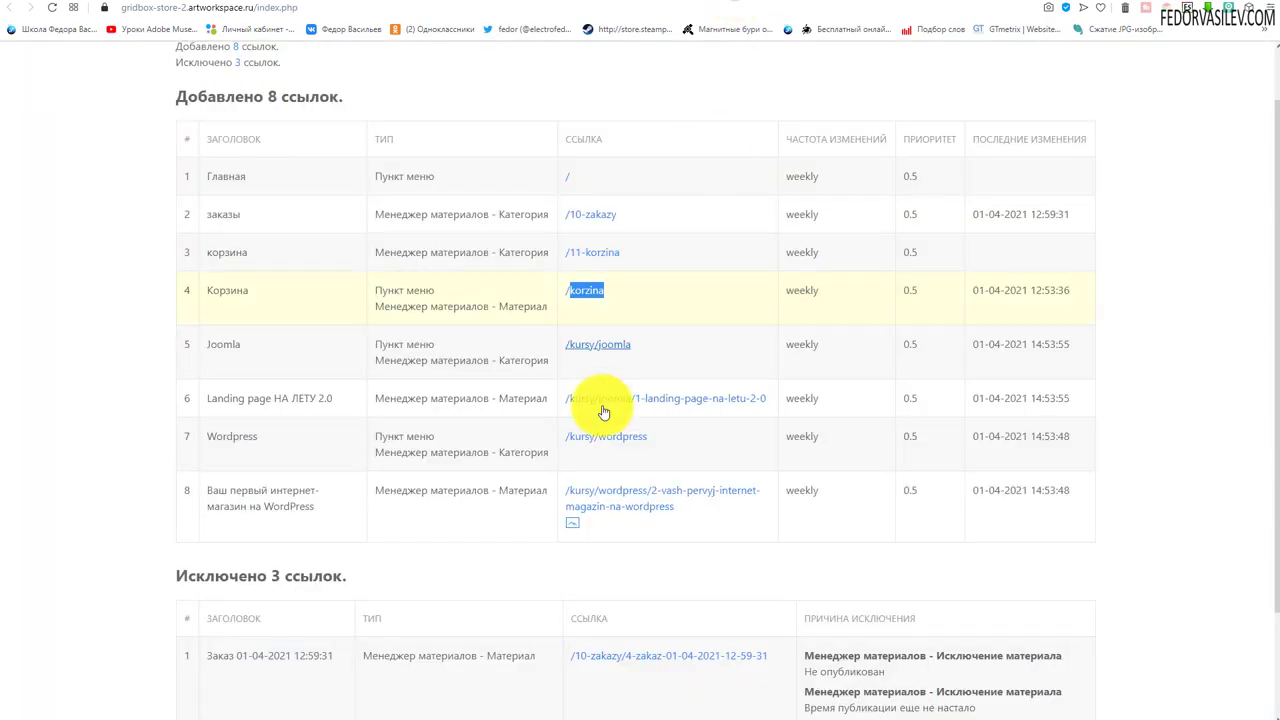
# View the public pages of the Landing page НА ЛЕТУ 2.0, Wordpress and WordPress online store links from the debug report
pyautogui.click(662, 399)
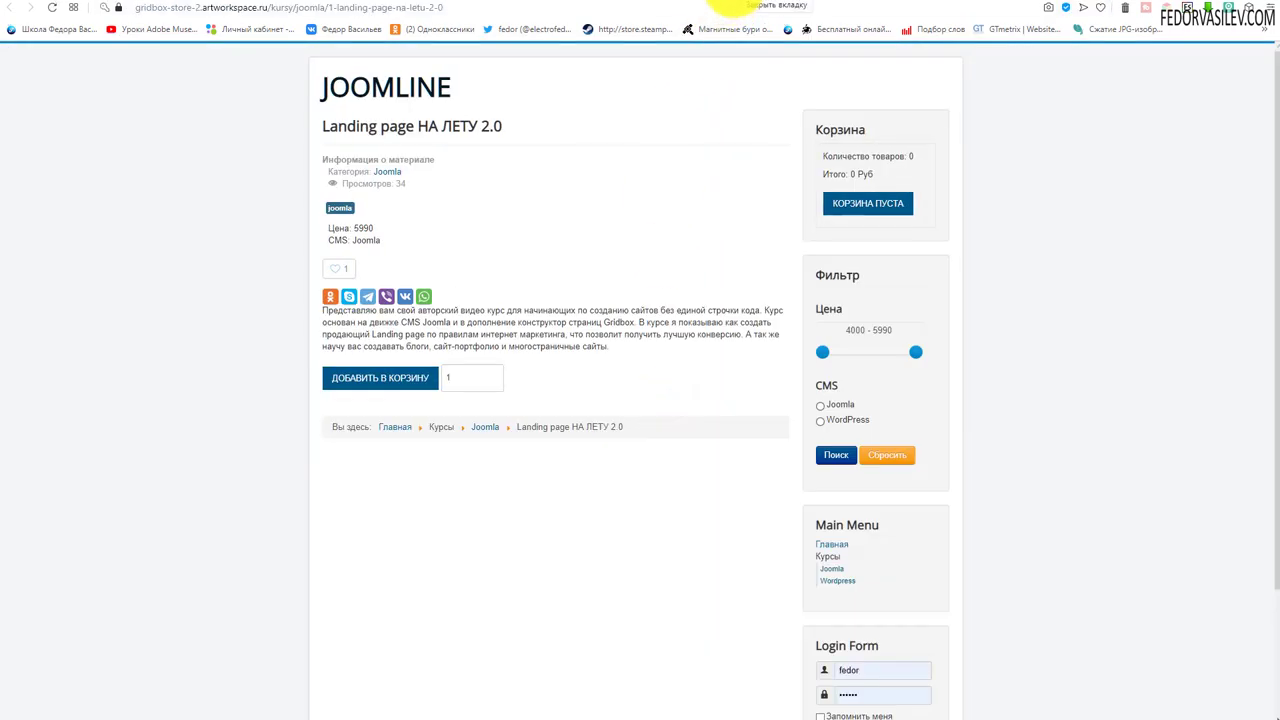
pyautogui.click(735, 4)
pyautogui.click(598, 435)
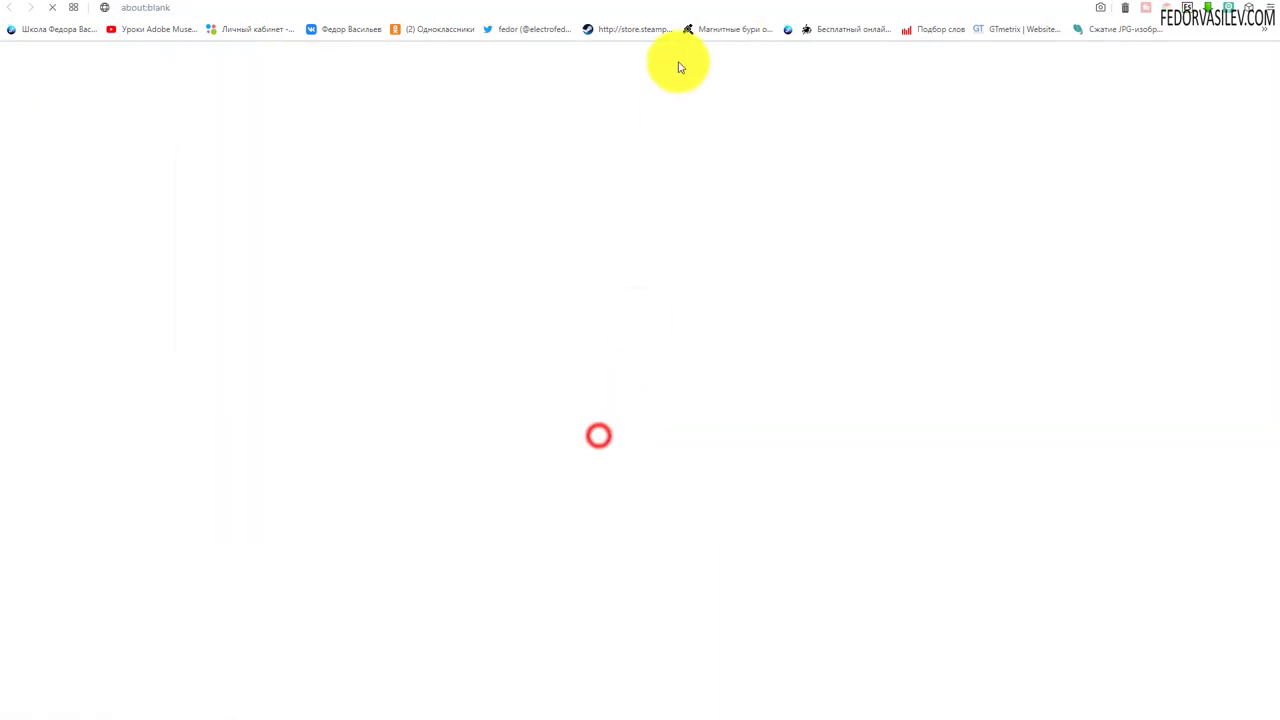
pyautogui.click(735, 5)
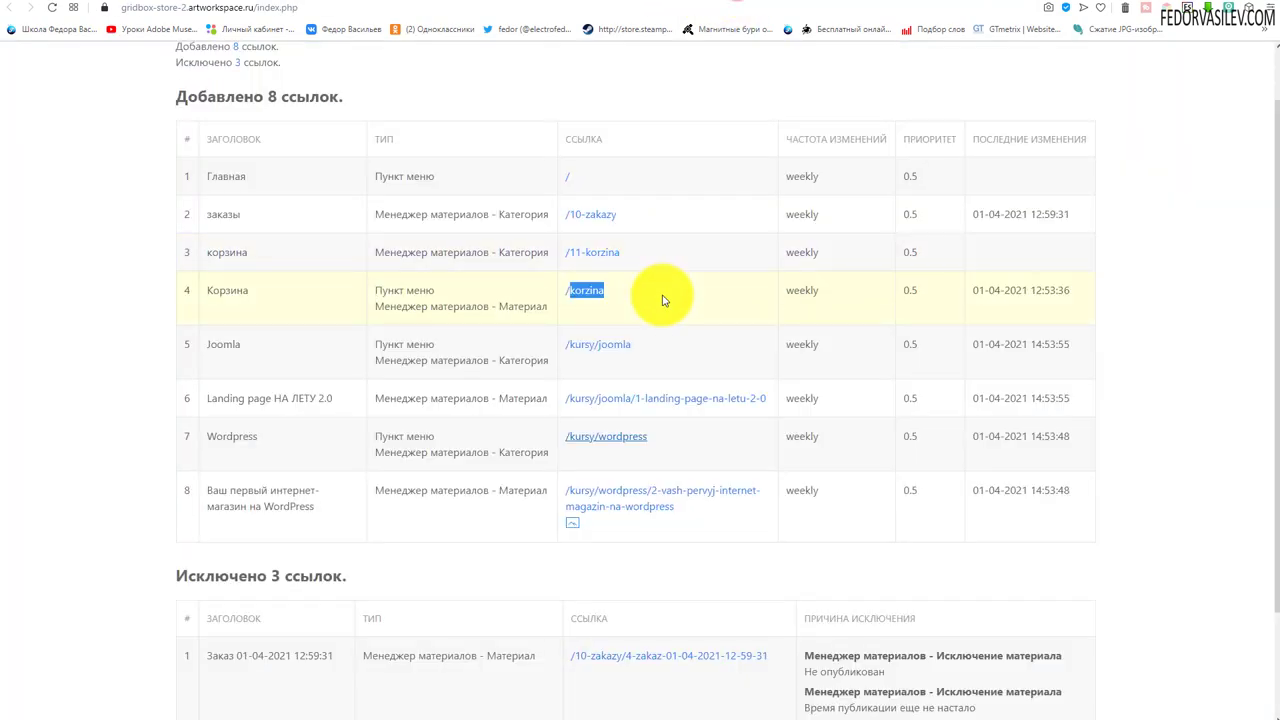
pyautogui.click(621, 488)
pyautogui.click(735, 5)
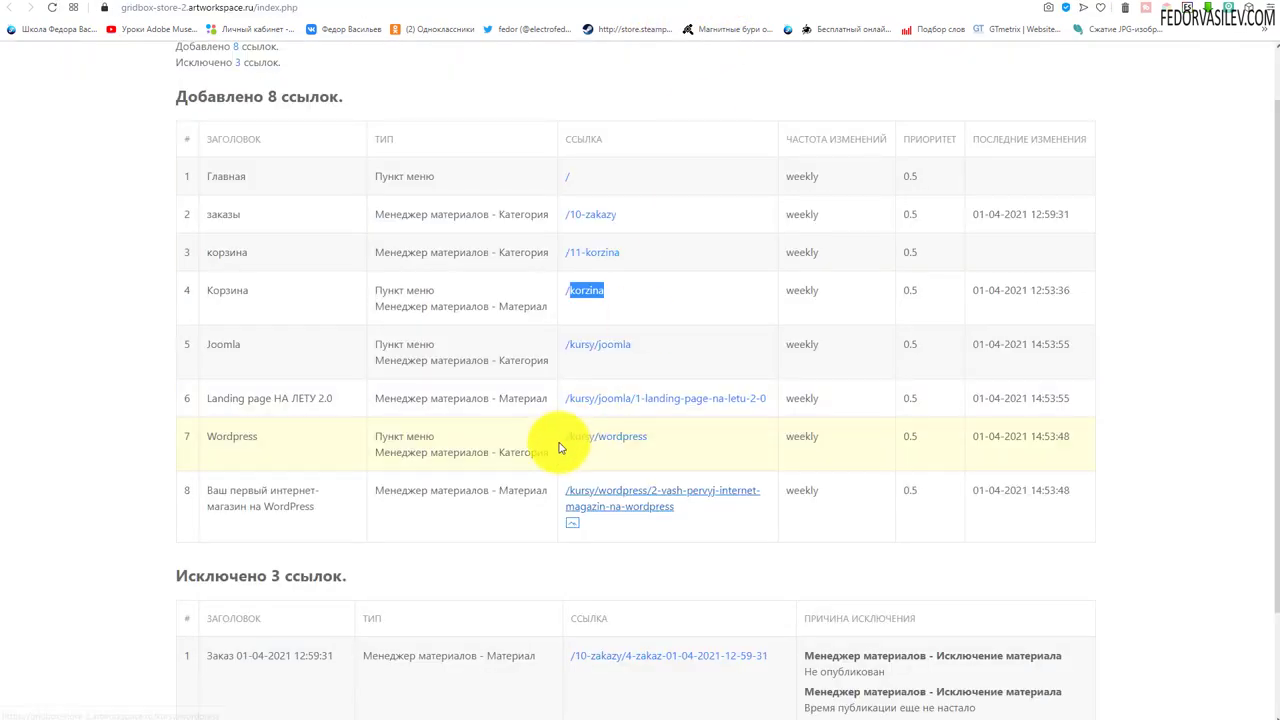
# Highlight the added and excluded links headings in the debug report, and return to the JL Sitemap filtering configuration
pyautogui.moveTo(343, 97); pyautogui.dragTo(217, 97)
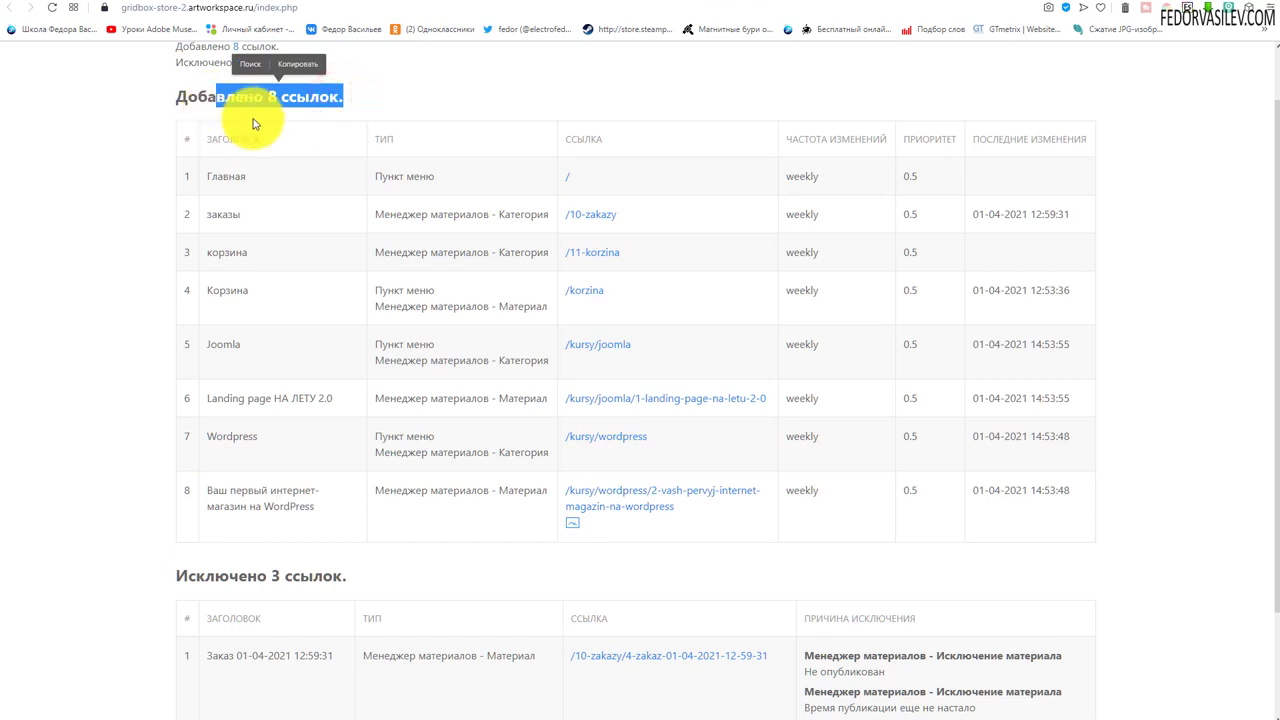
pyautogui.scroll(-1, 320, 165)
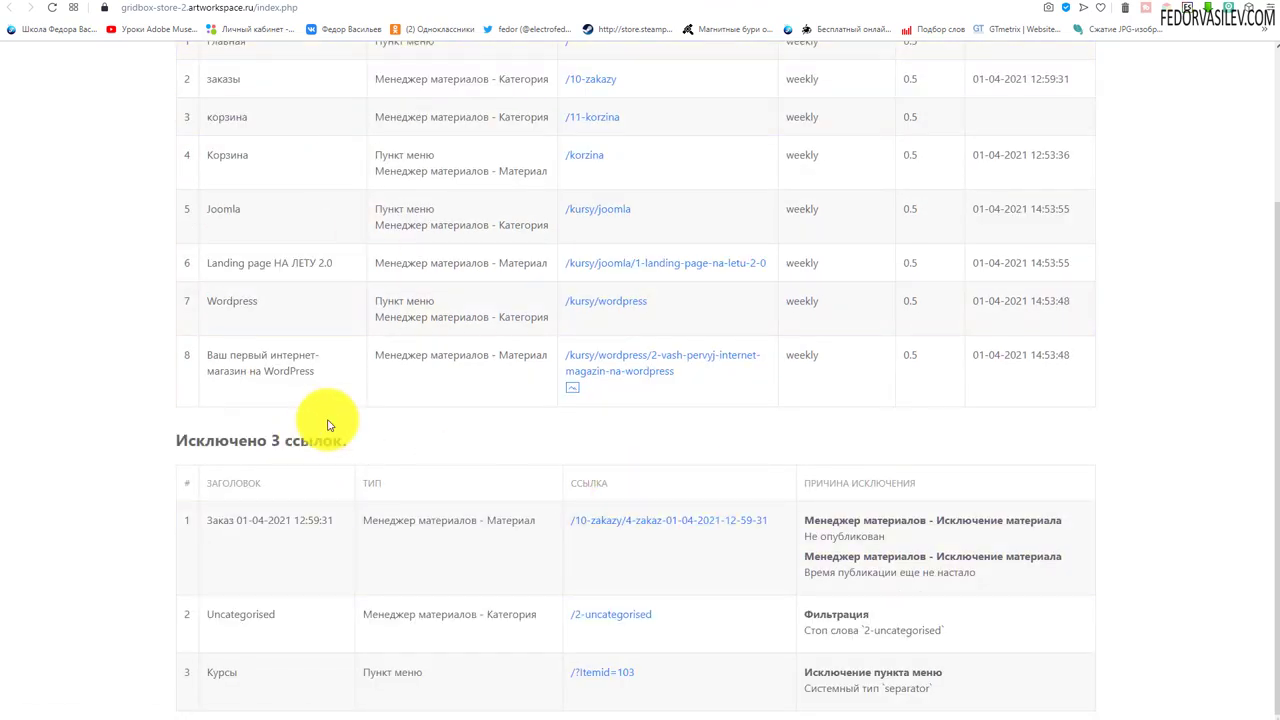
pyautogui.moveTo(364, 440); pyautogui.dragTo(166, 457)
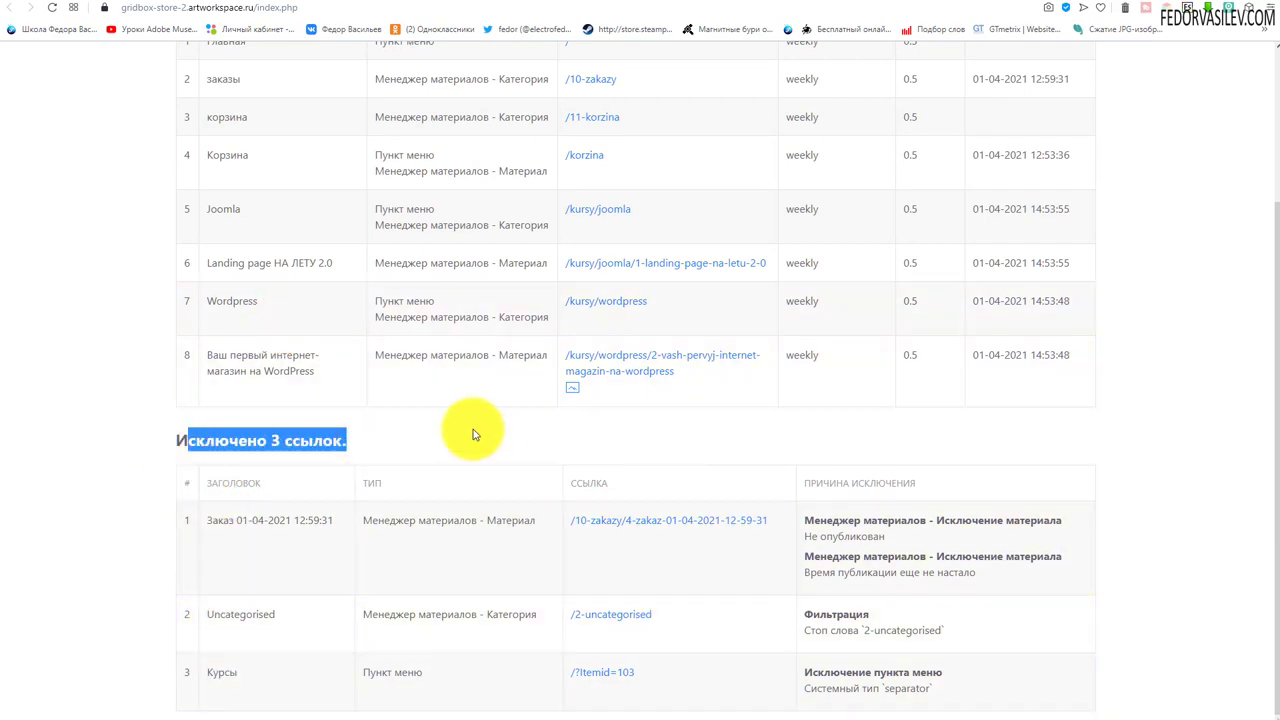
pyautogui.scroll(3, 474, 435)
pyautogui.click(670, 3)
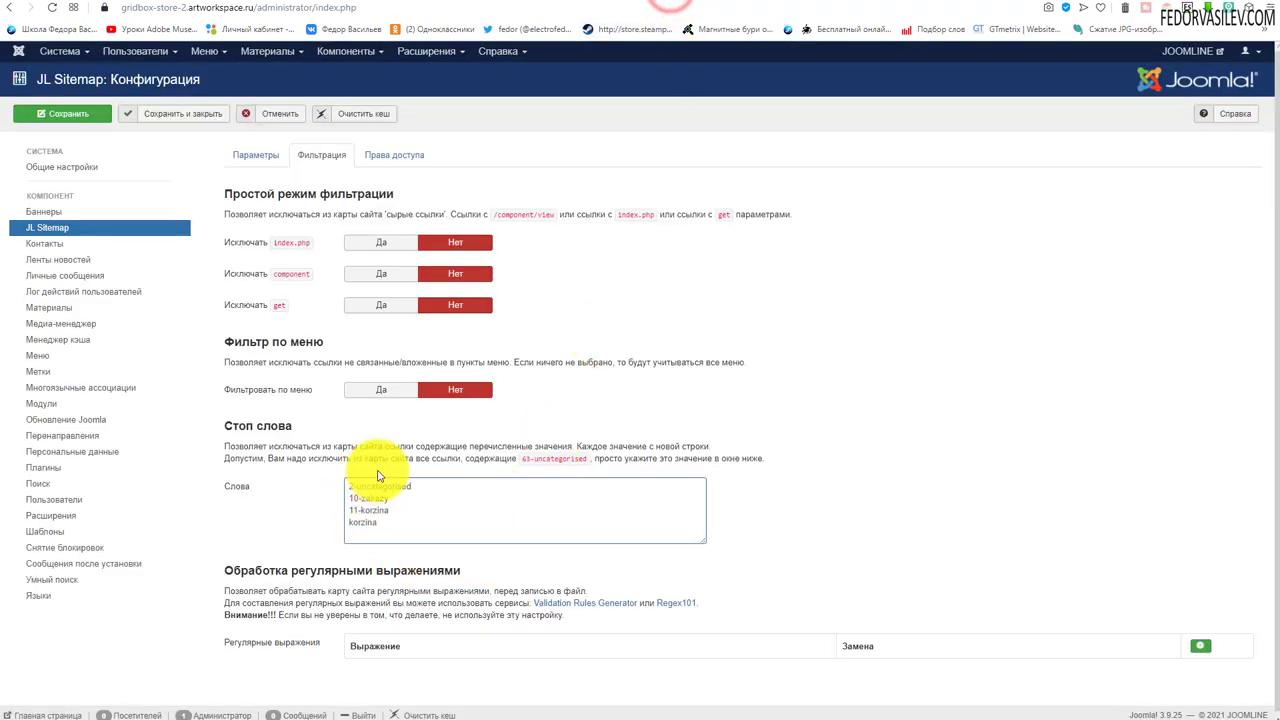
# Save the filtering configuration with the four stop words, close it and generate the site map again
pyautogui.moveTo(347, 485); pyautogui.dragTo(391, 526)
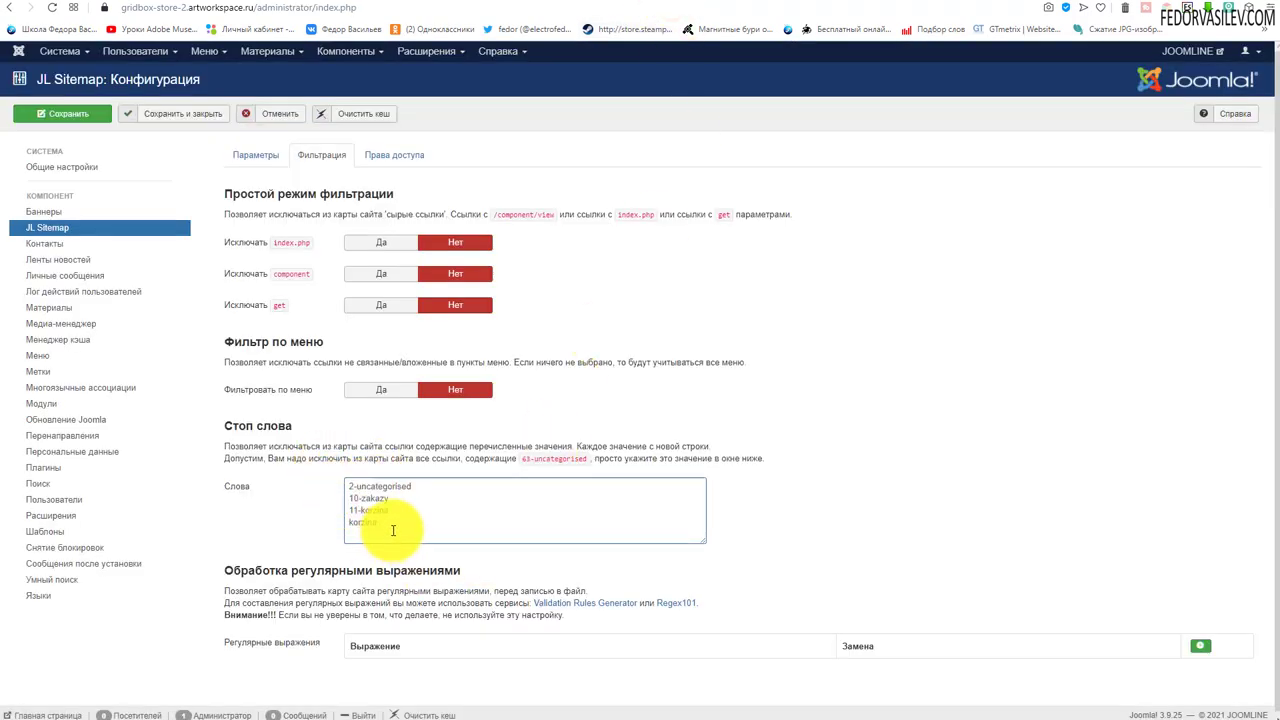
pyautogui.click(180, 116)
pyautogui.click(78, 312)
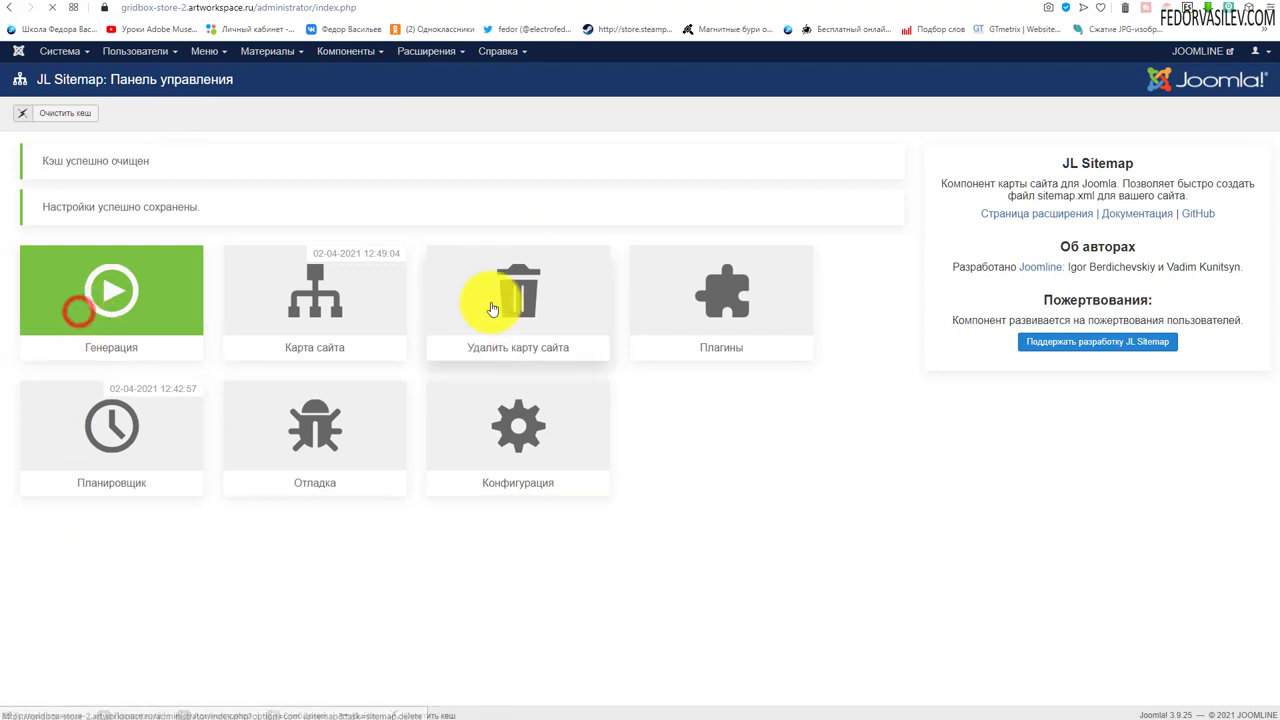
# Reload the debug report, examine its added and excluded links, and return to the JL Sitemap control panel
pyautogui.click(722, 4)
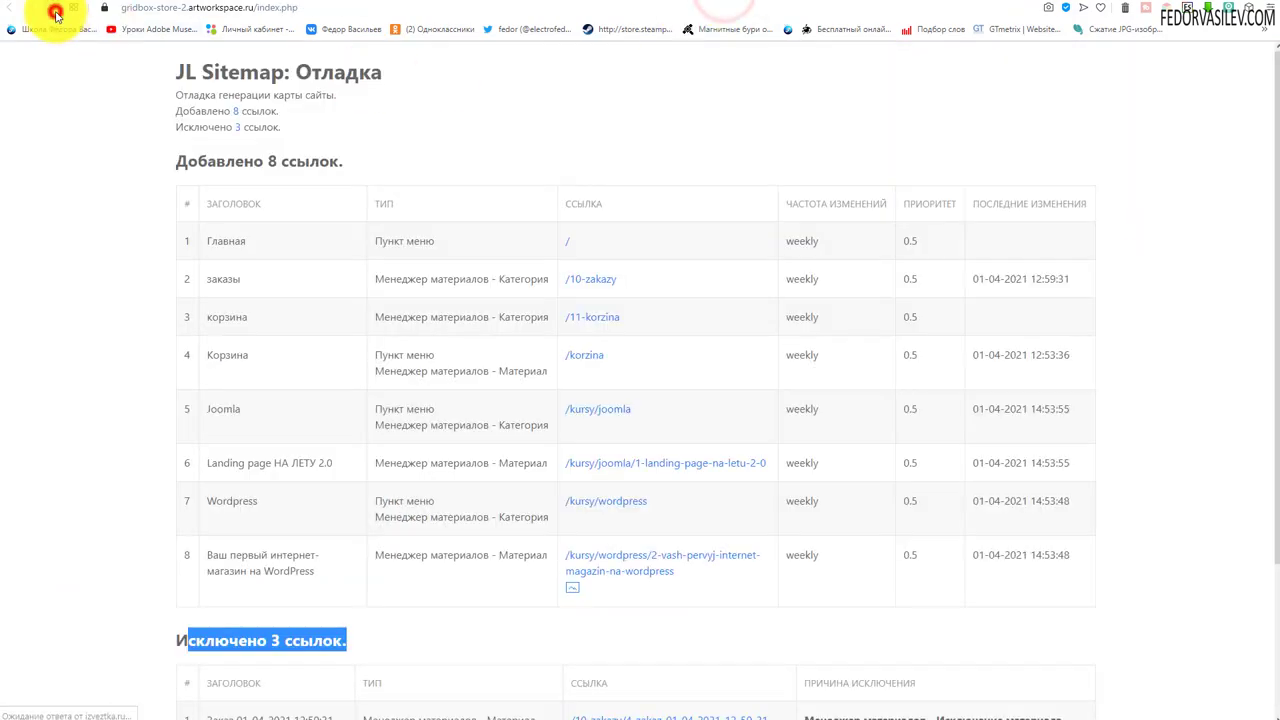
pyautogui.moveTo(333, 163); pyautogui.dragTo(255, 163)
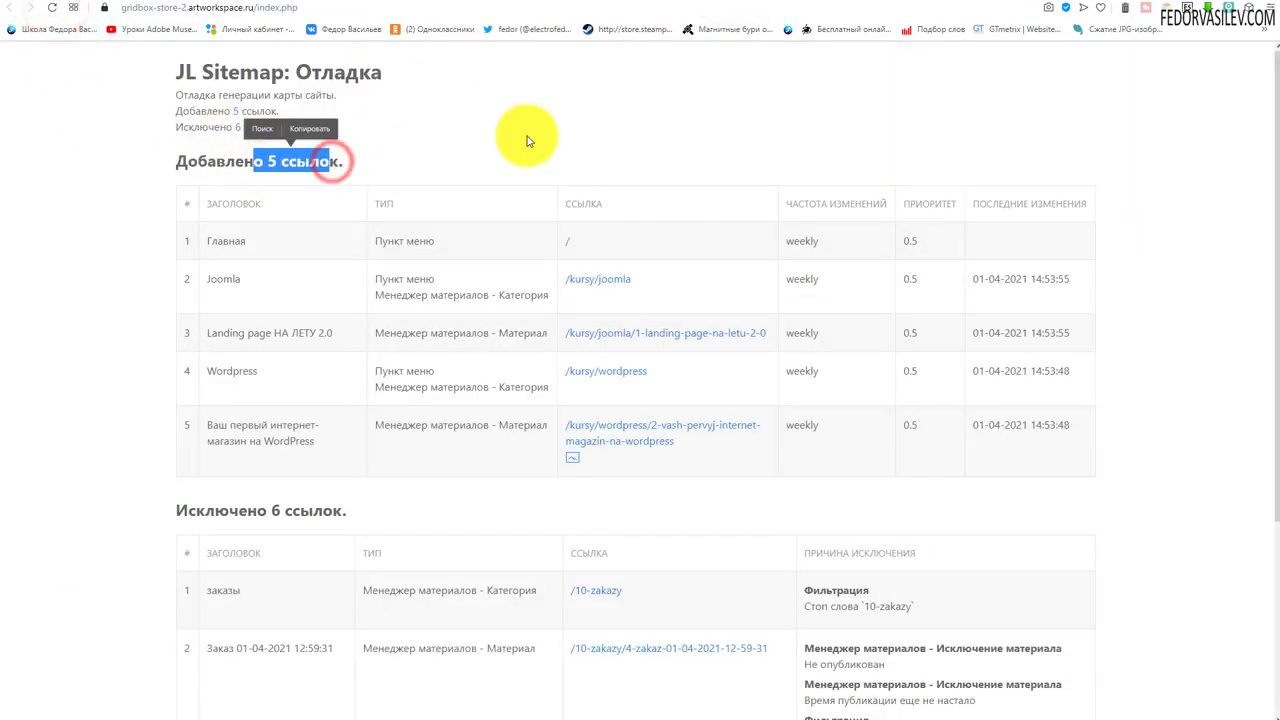
pyautogui.click(528, 141)
pyautogui.scroll(-3, 280, 229)
pyautogui.moveTo(345, 231); pyautogui.dragTo(249, 266)
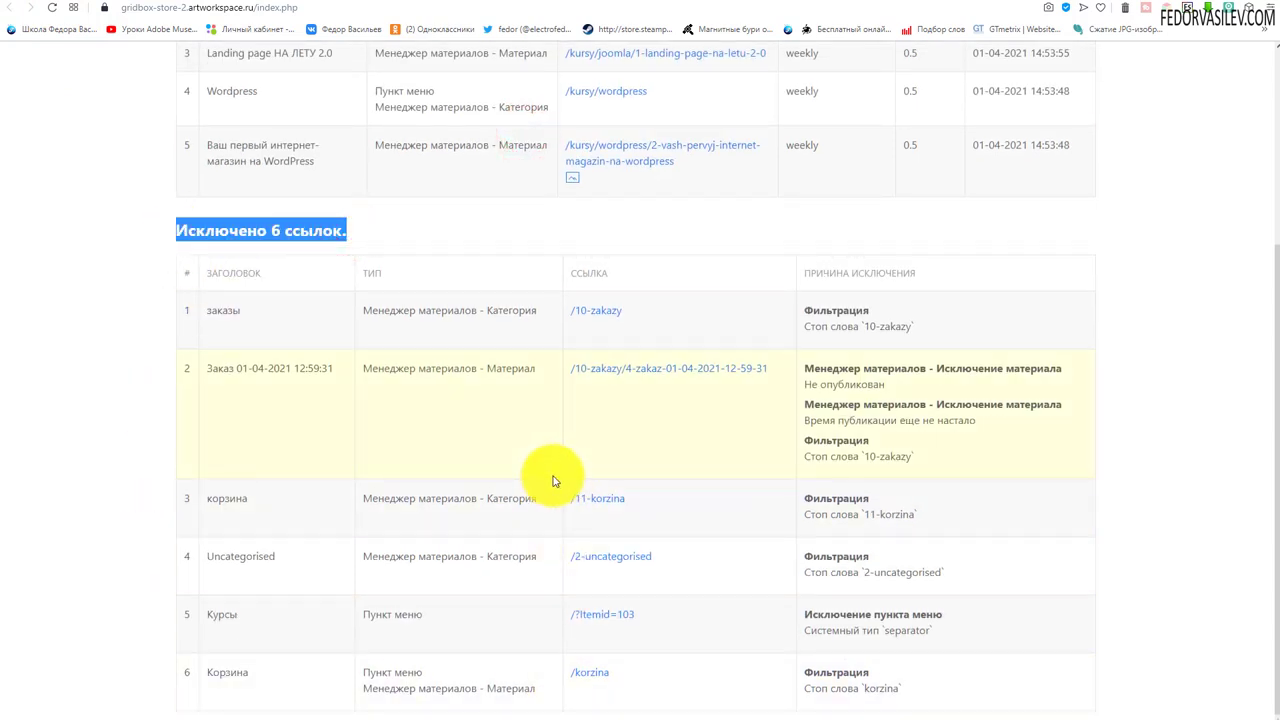
pyautogui.scroll(3, 555, 481)
pyautogui.click(686, 2)
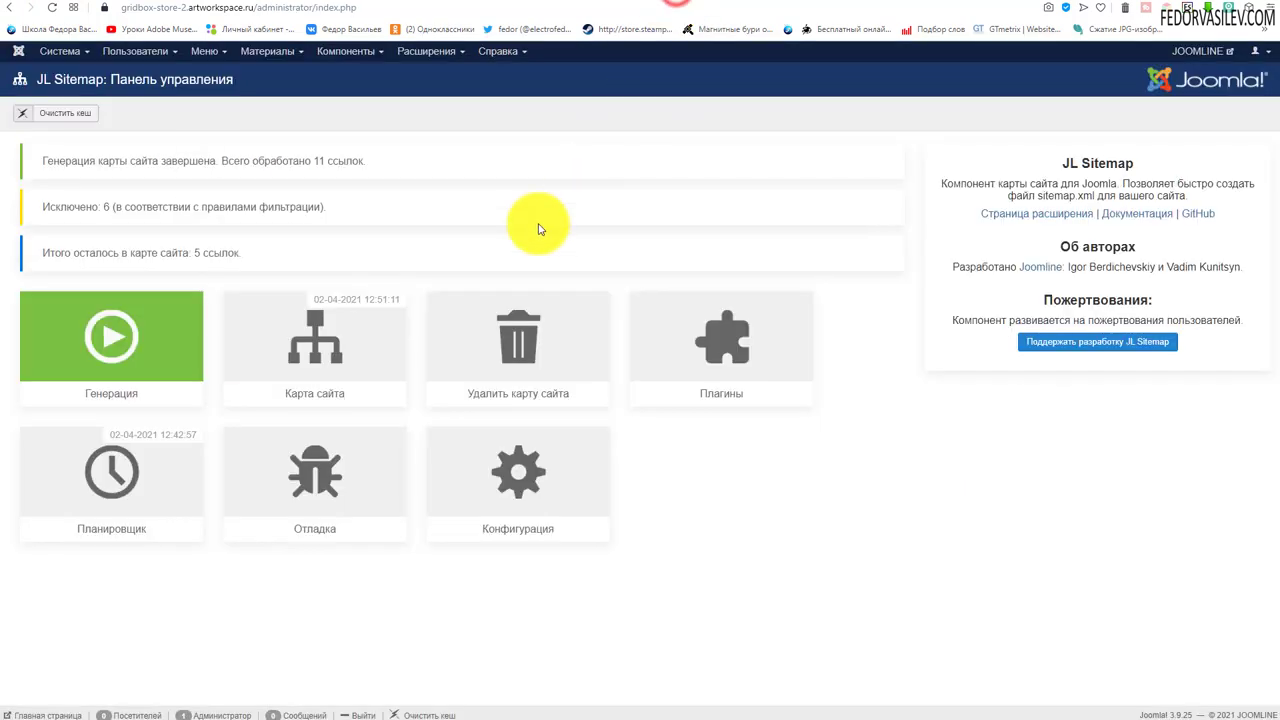
pyautogui.click(676, 5)
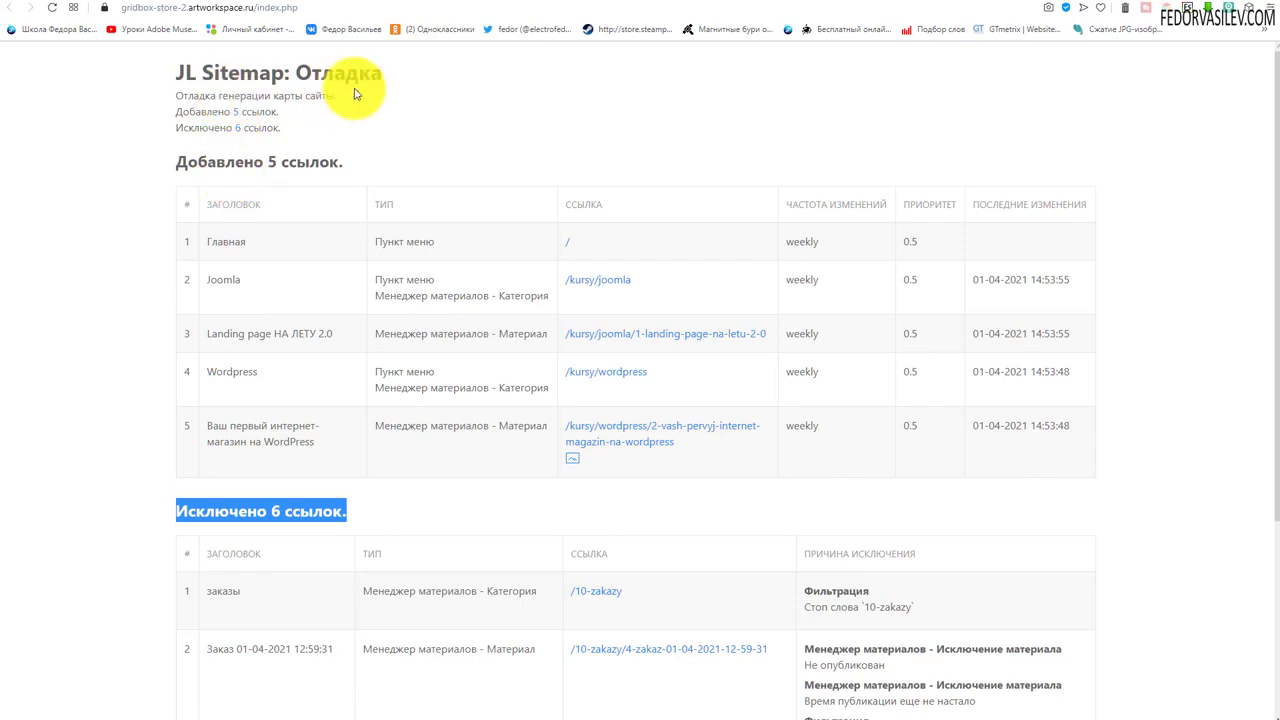
pyautogui.click(724, 3)
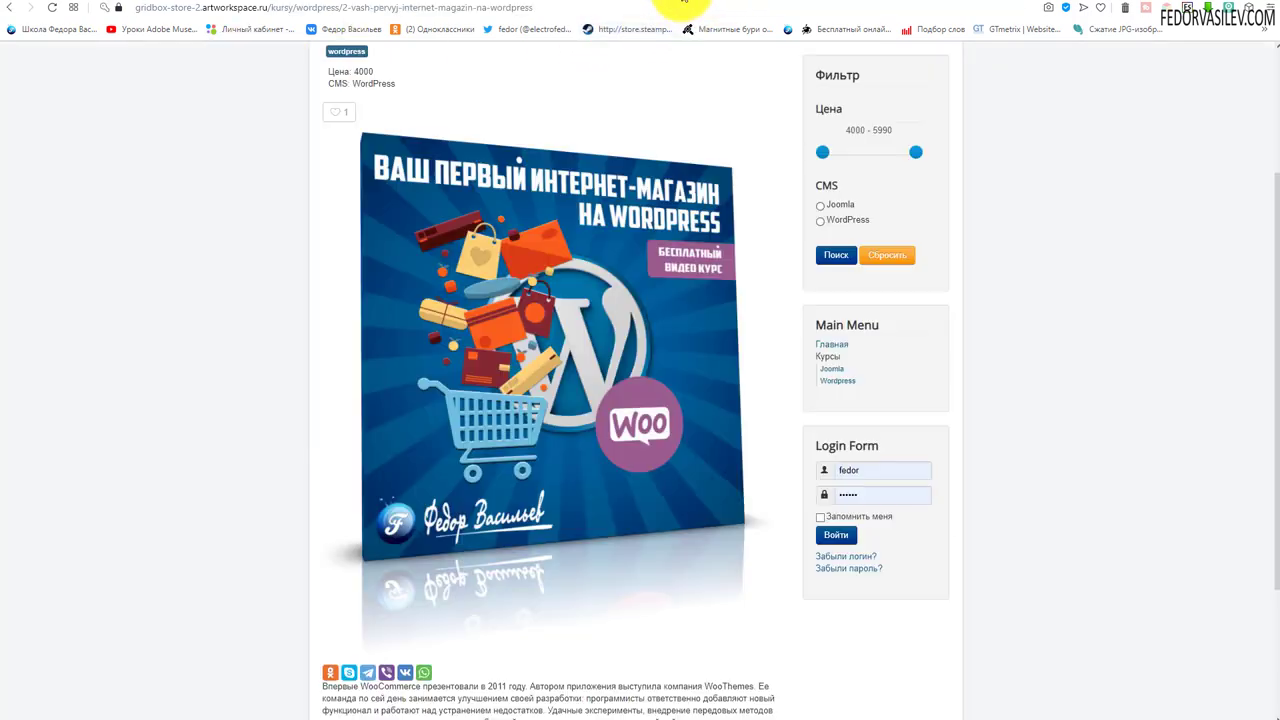
pyautogui.click(675, 3)
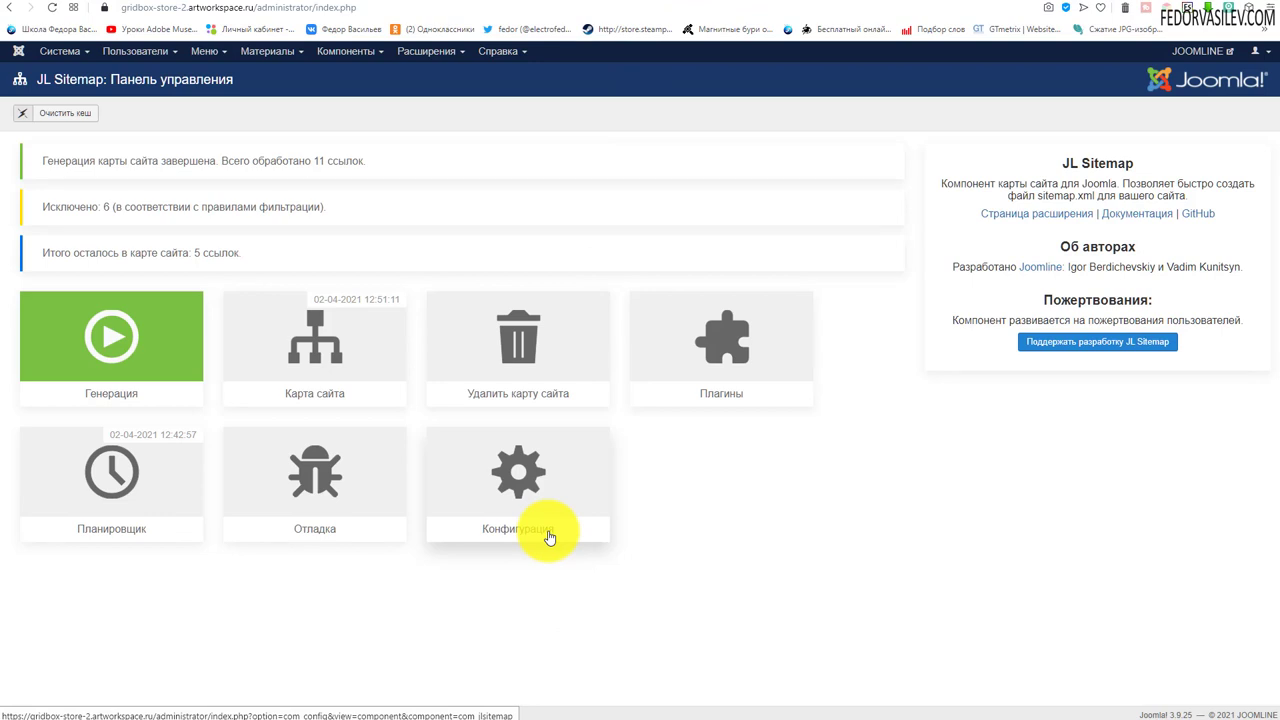
# Open the generated site map and copy its full sitemap.xml address
pyautogui.click(300, 345)
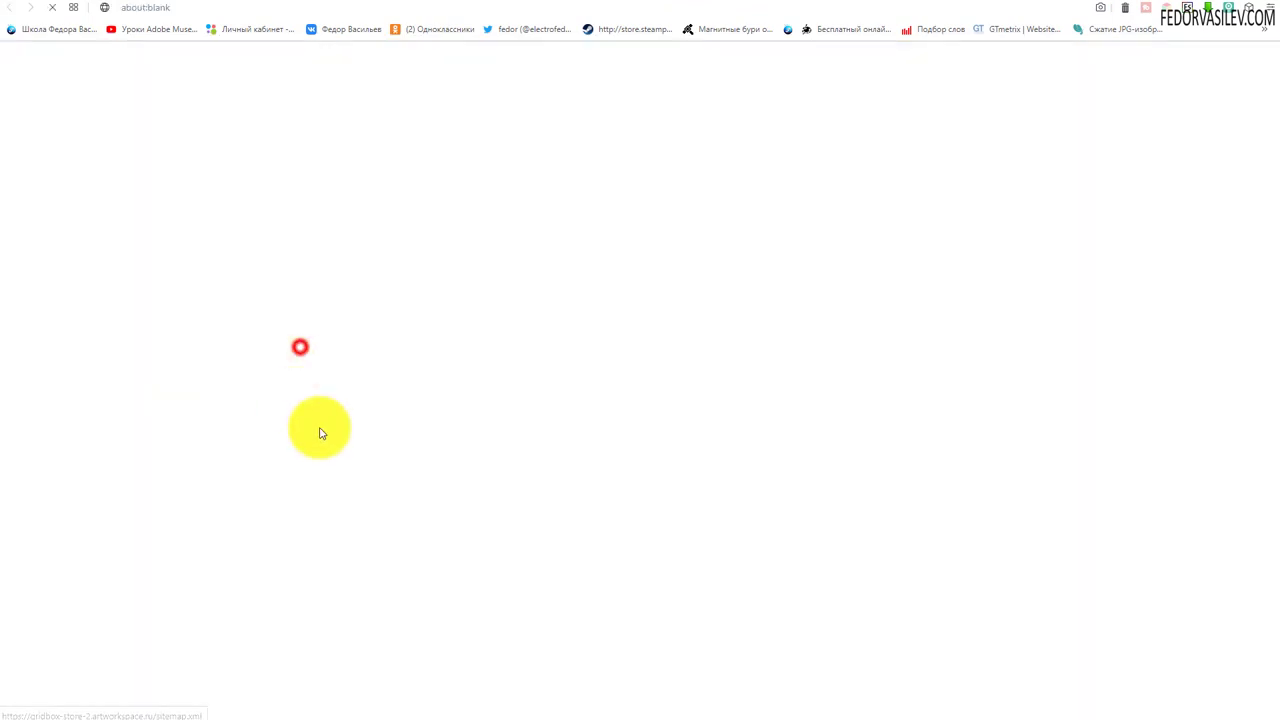
pyautogui.click(322, 8)
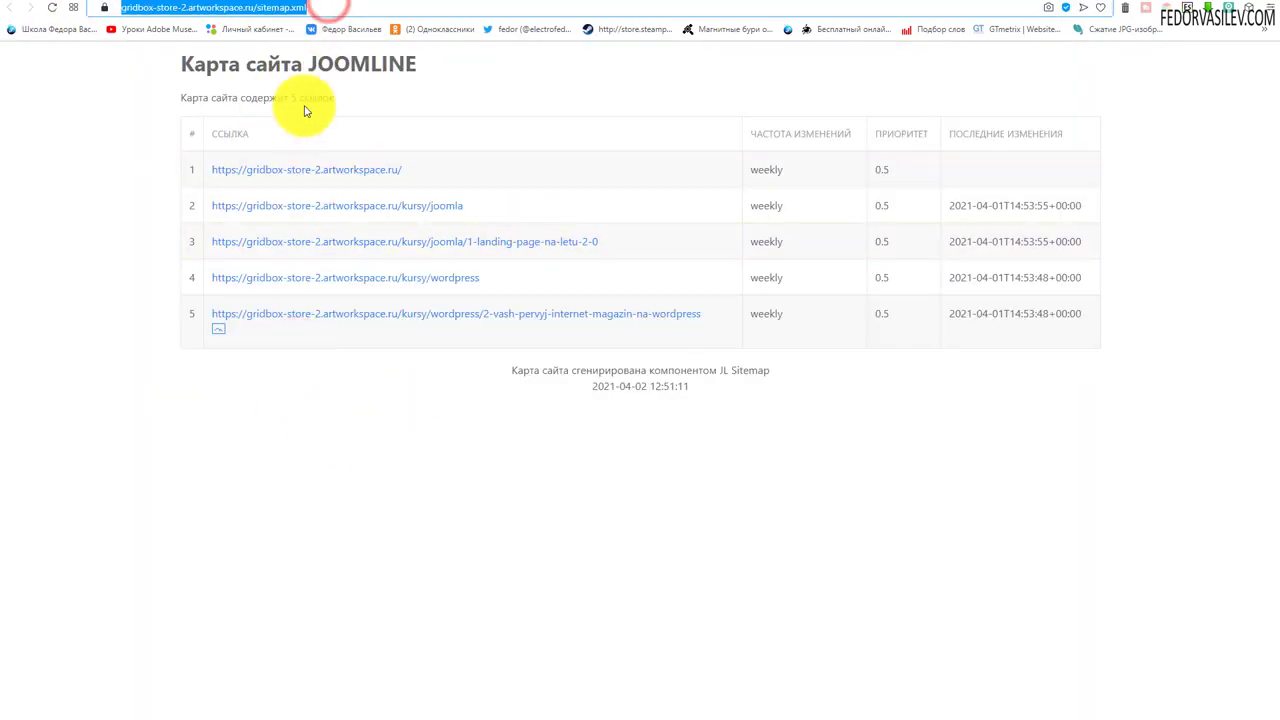
pyautogui.click(304, 8)
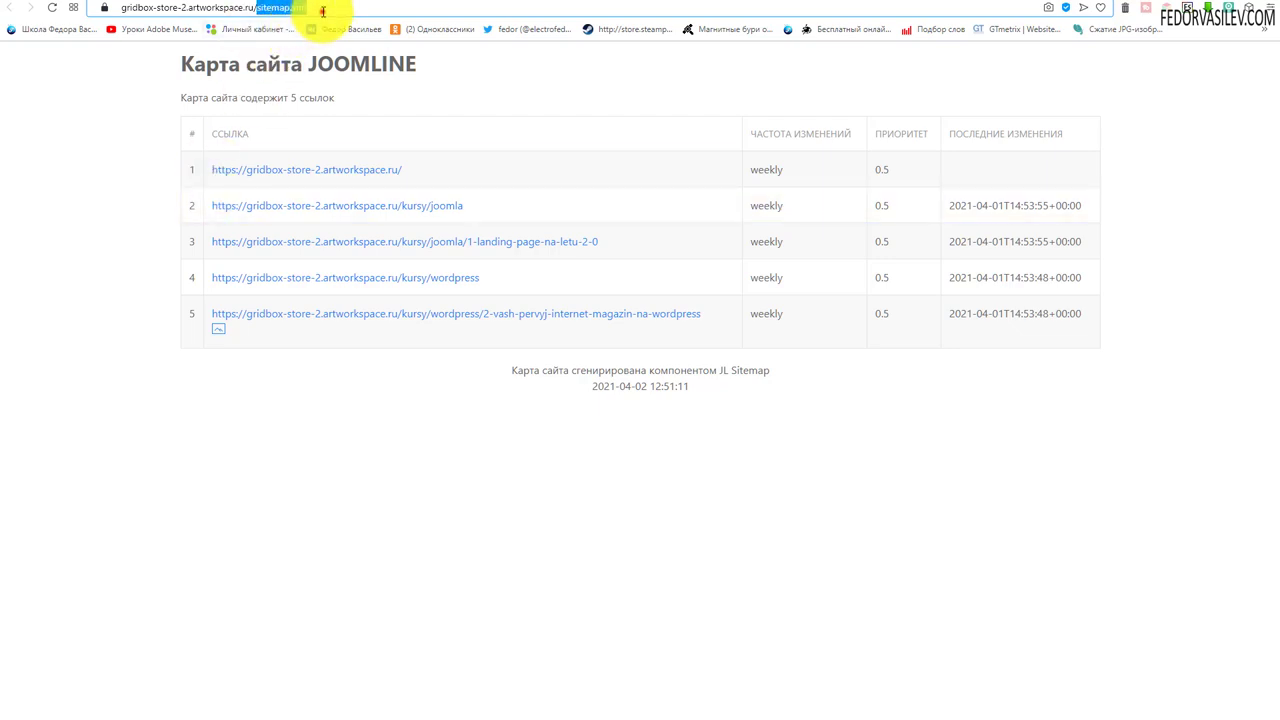
pyautogui.moveTo(322, 8); pyautogui.dragTo(78, 22)
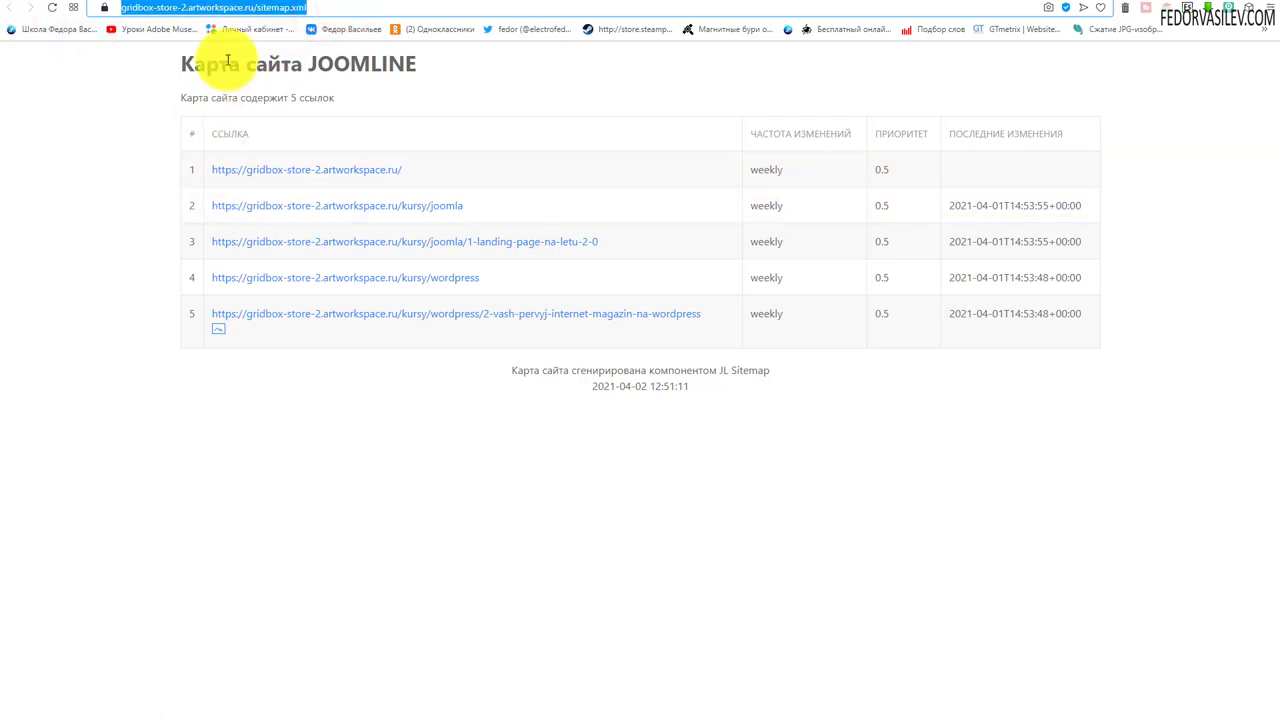
pyautogui.rightClick(272, 14)
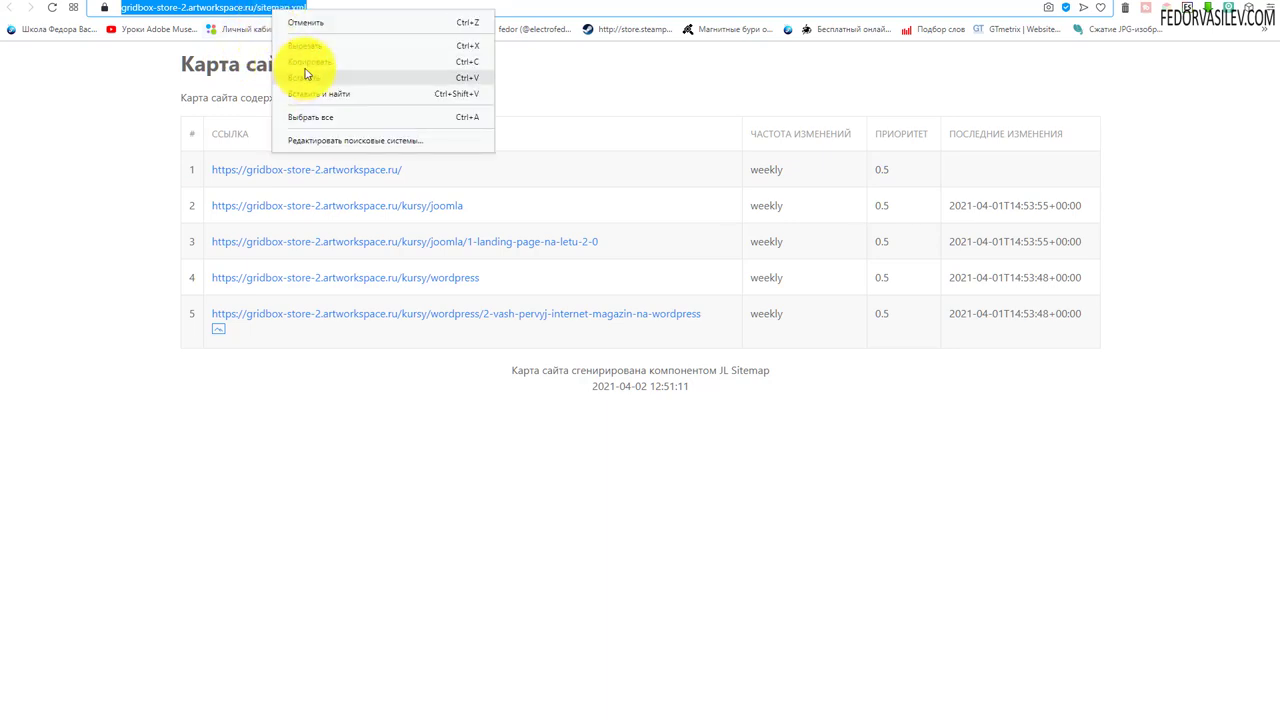
pyautogui.click(306, 71)
# Switch to Yandex Webmaster, open the Sitemap files page under indexing and dismiss the blog announcement
pyautogui.hotkey('ctrl', 'Tab')
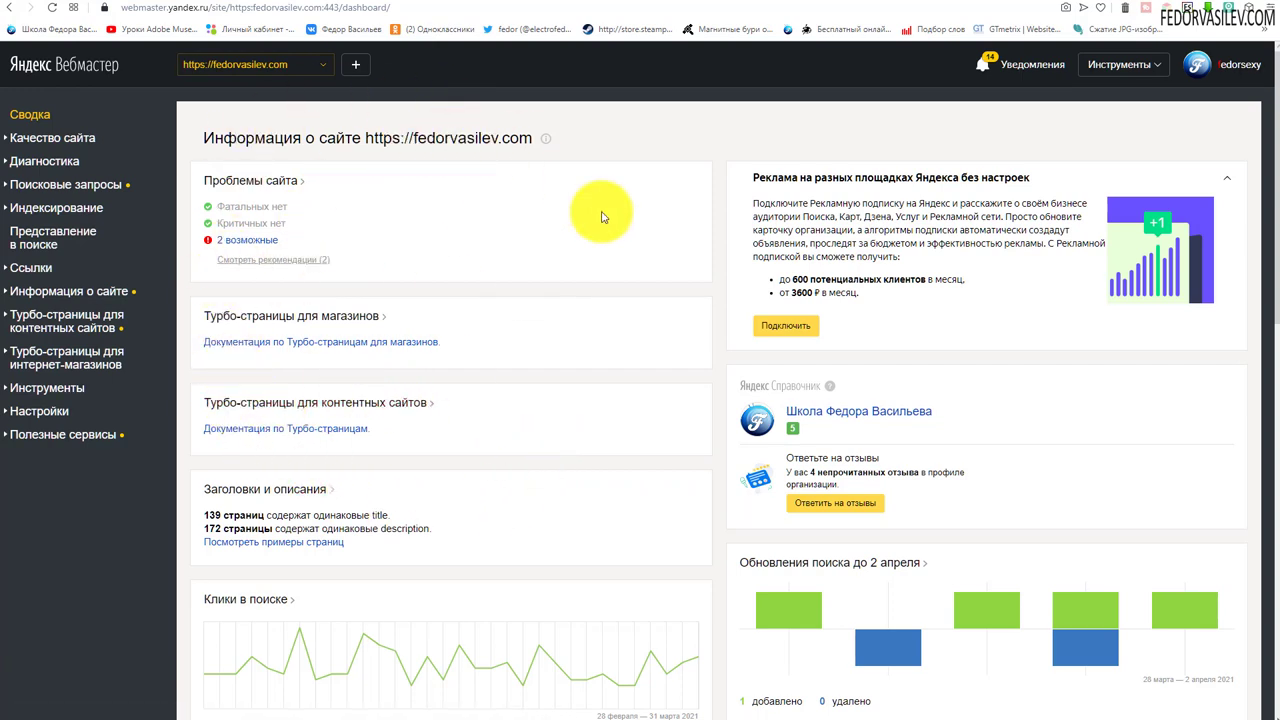
pyautogui.click(44, 217)
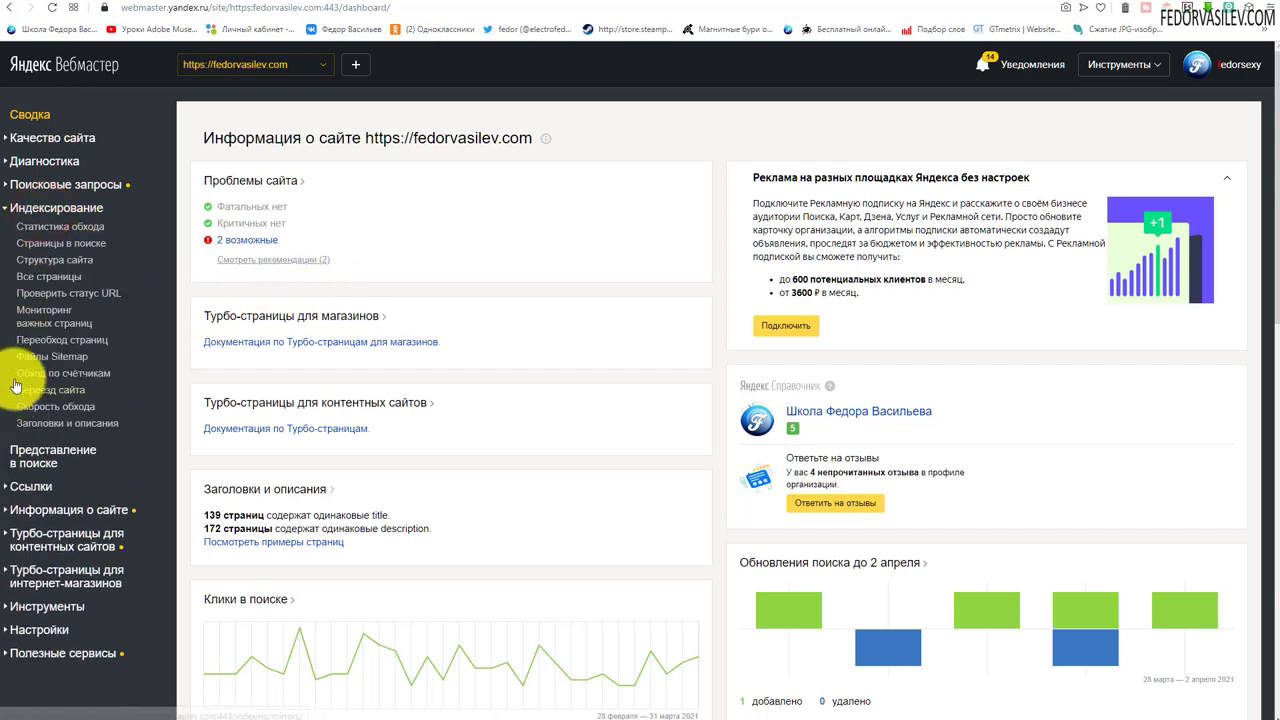
pyautogui.click(58, 357)
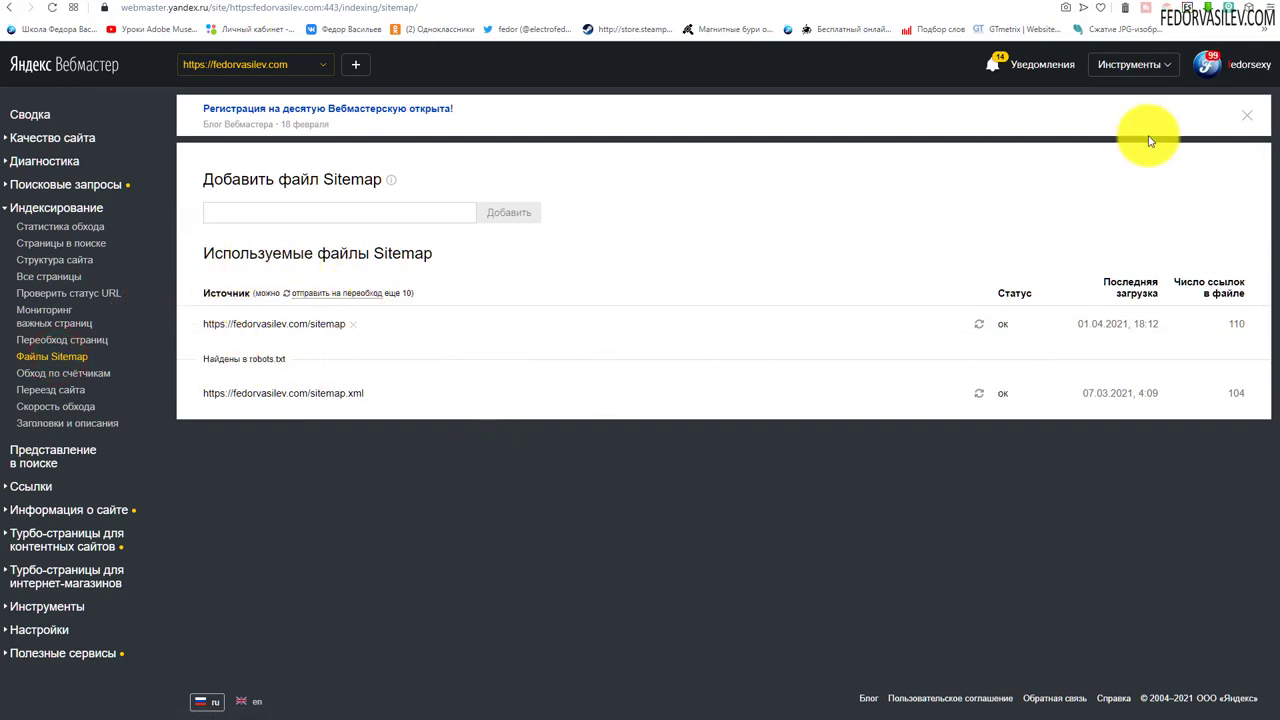
pyautogui.click(1247, 115)
pyautogui.rightClick(292, 172)
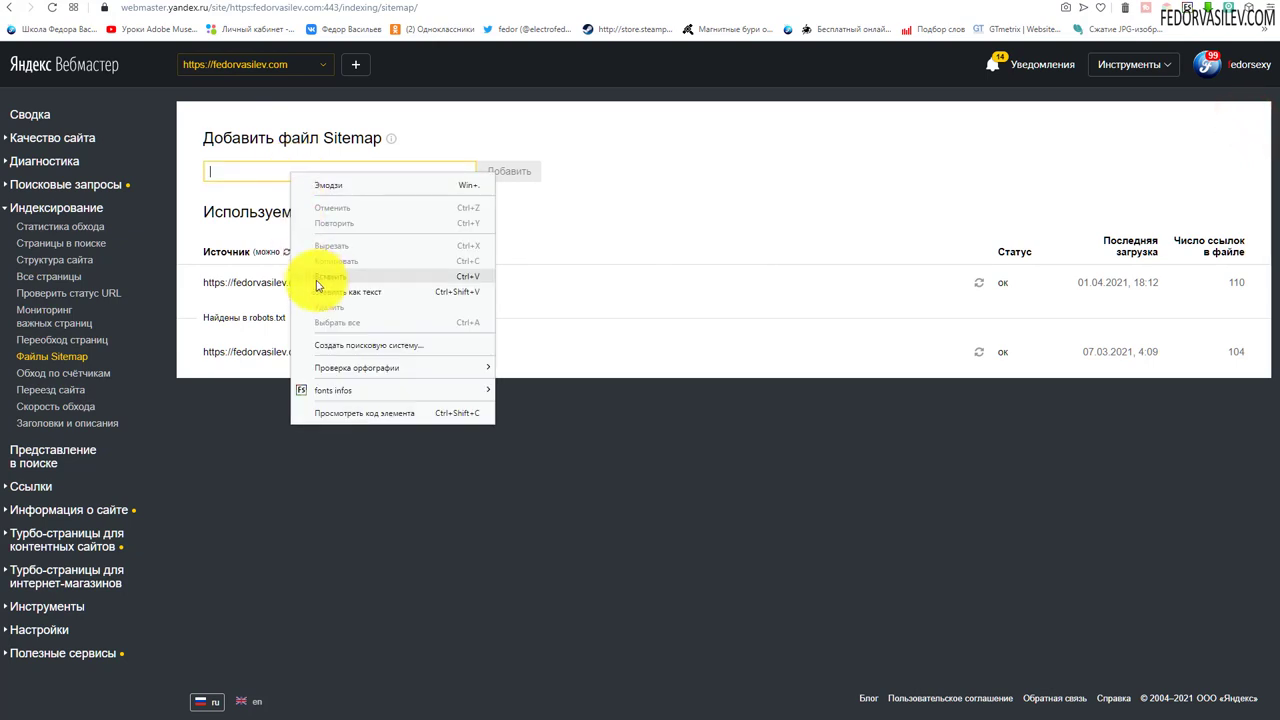
pyautogui.click(322, 278)
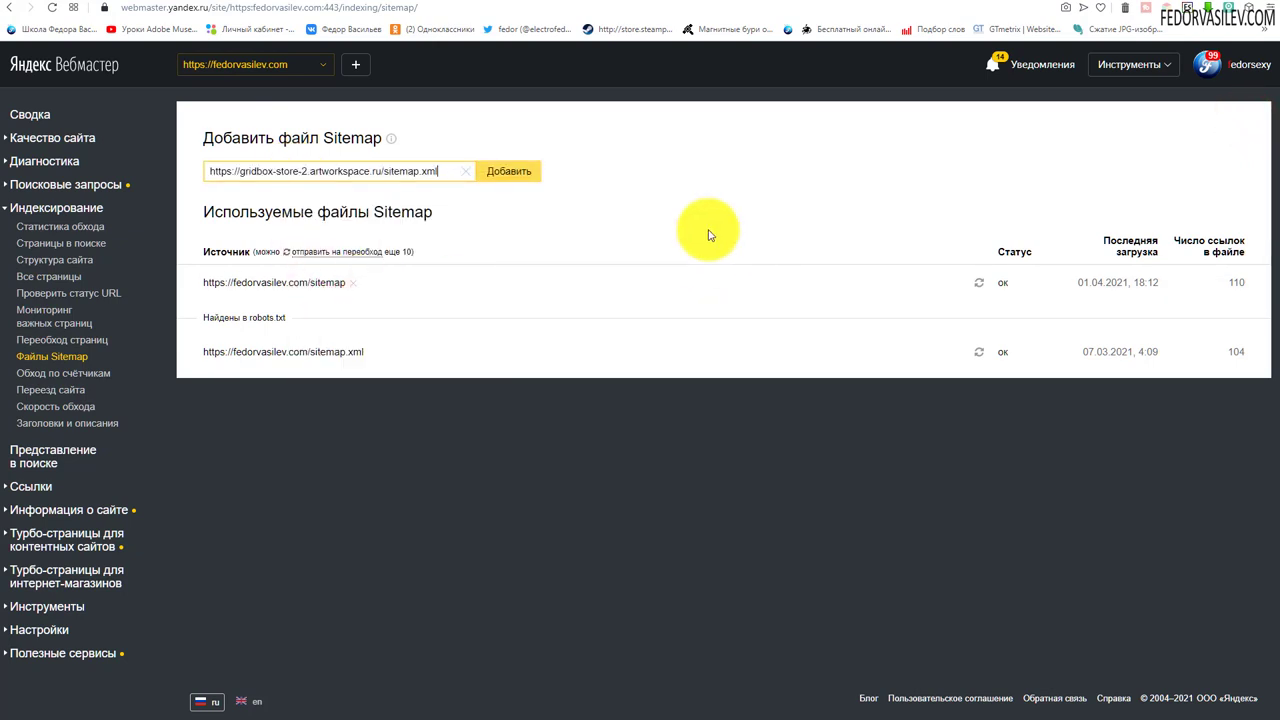
pyautogui.click(500, 176)
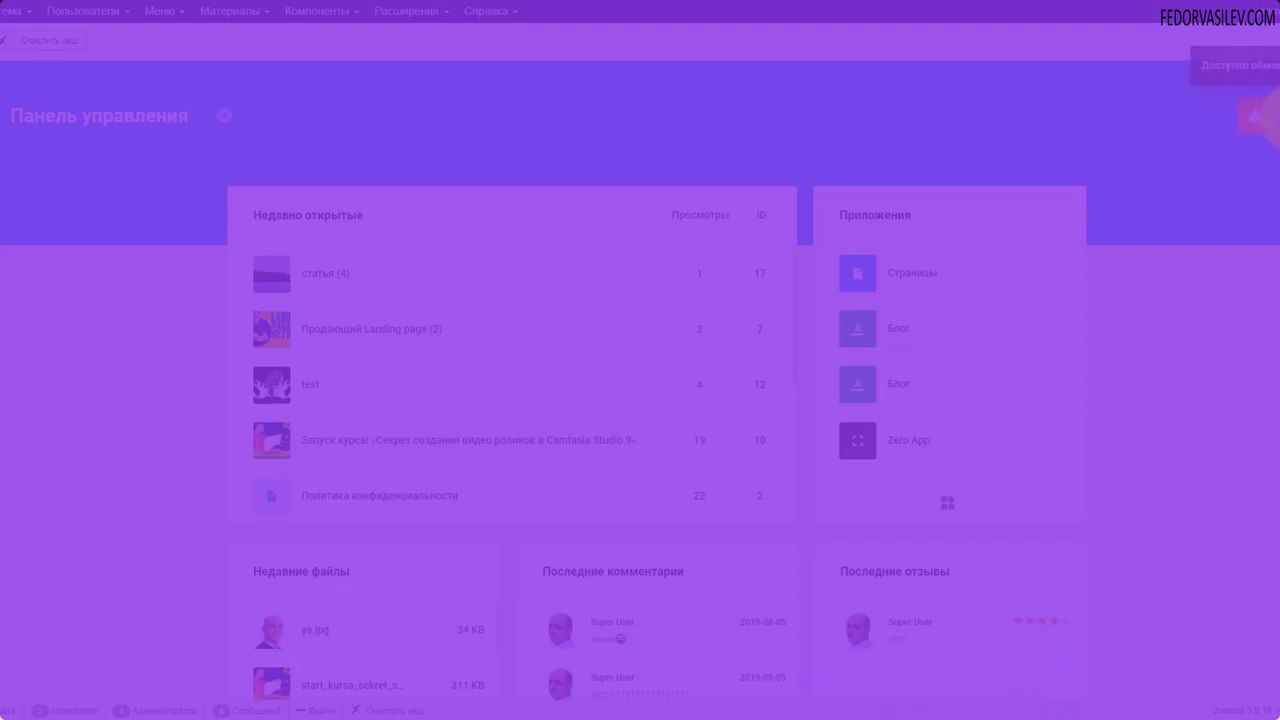
pyautogui.click(1268, 124)
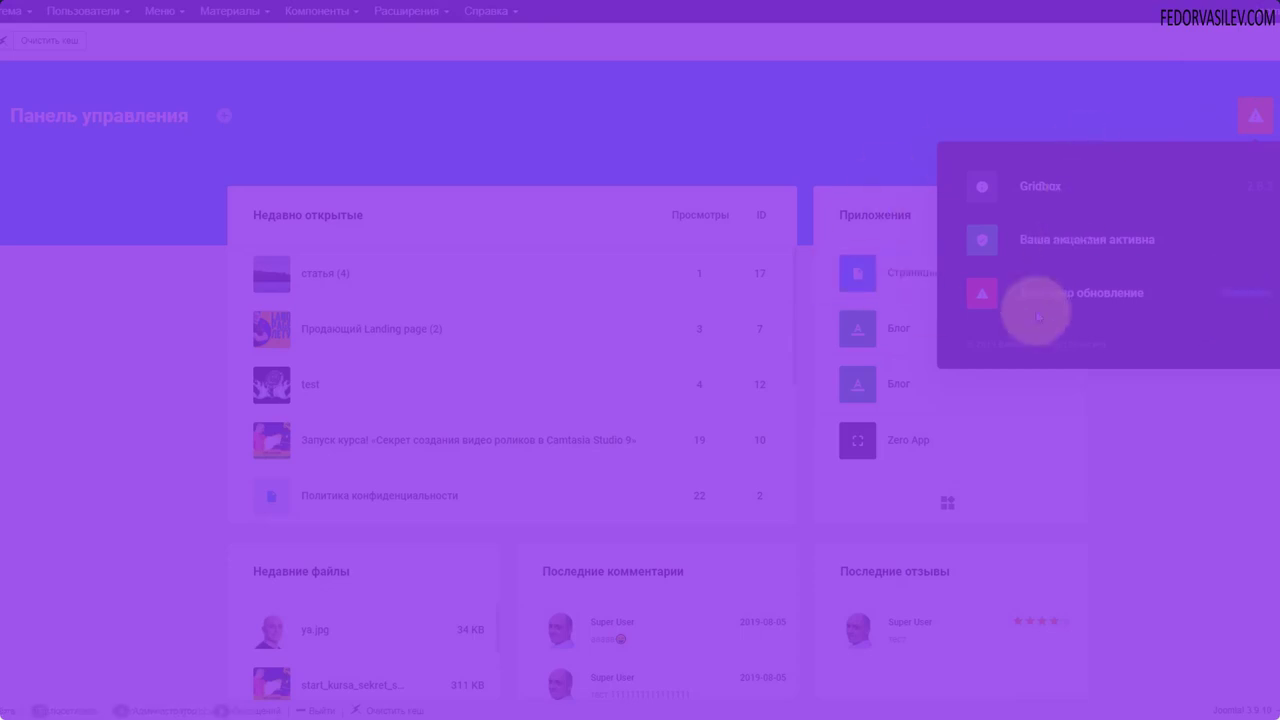
pyautogui.click(1025, 192)
pyautogui.click(20, 243)
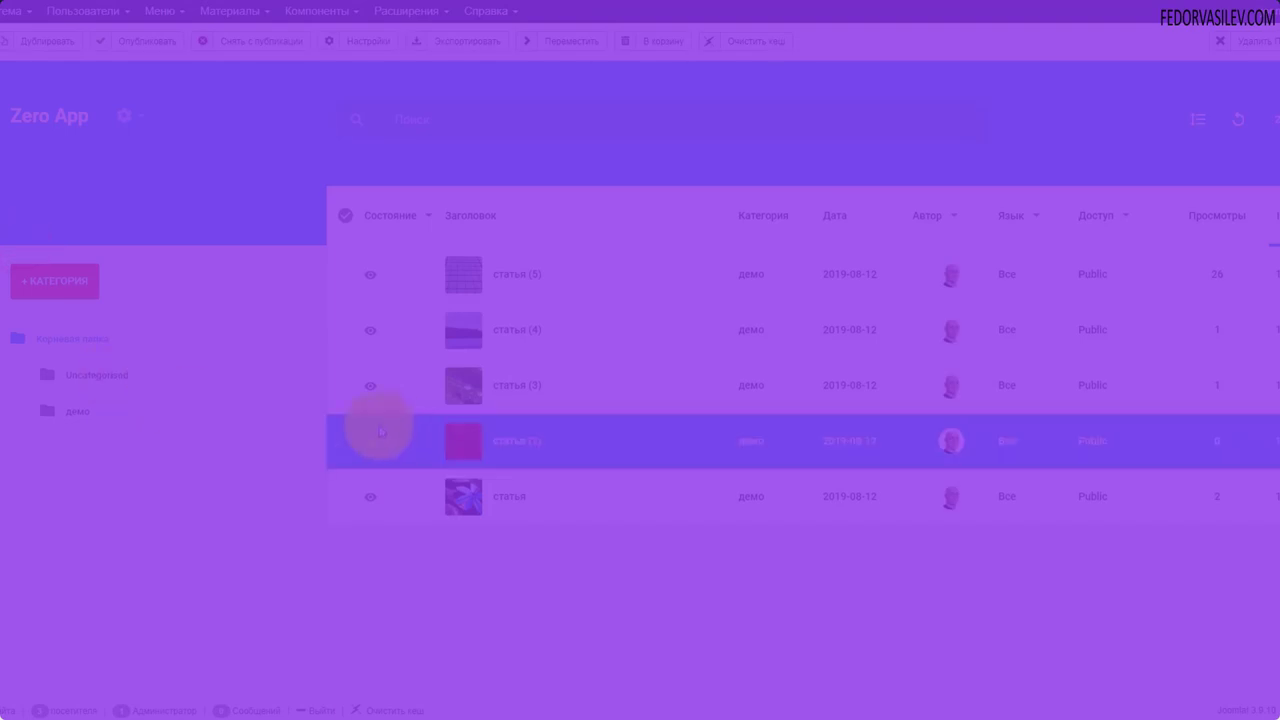
pyautogui.click(124, 117)
pyautogui.click(134, 294)
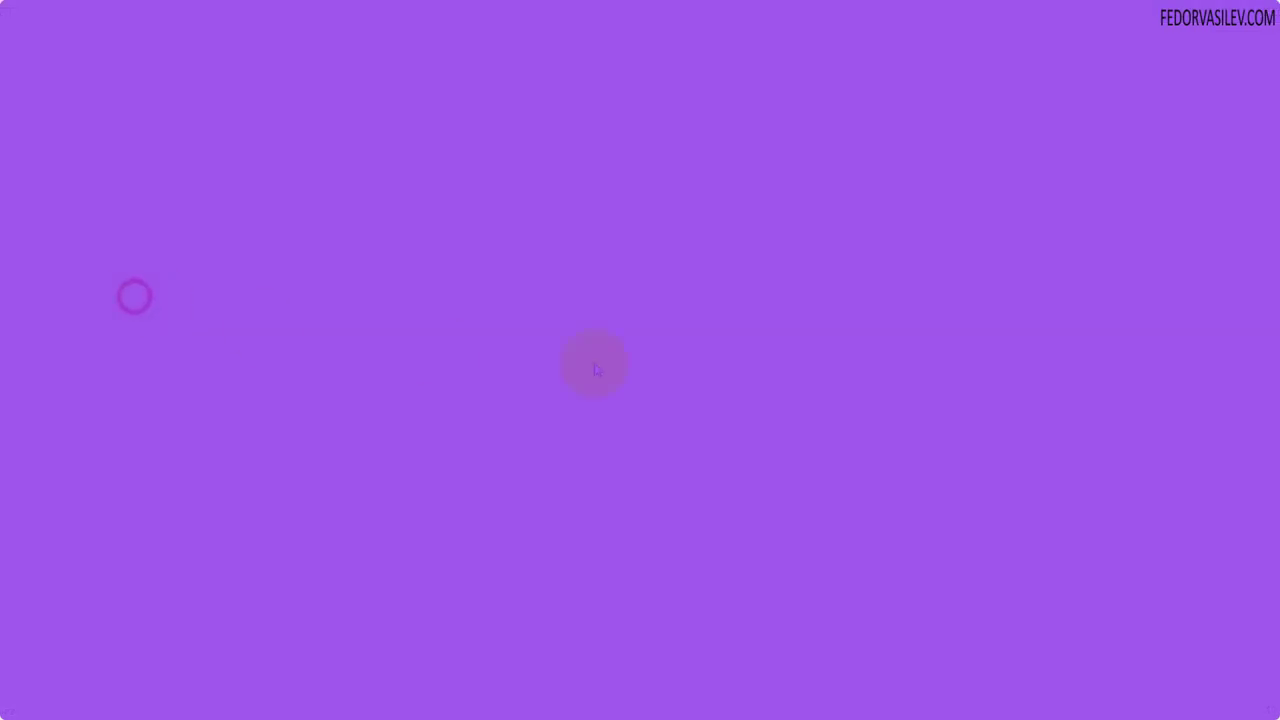